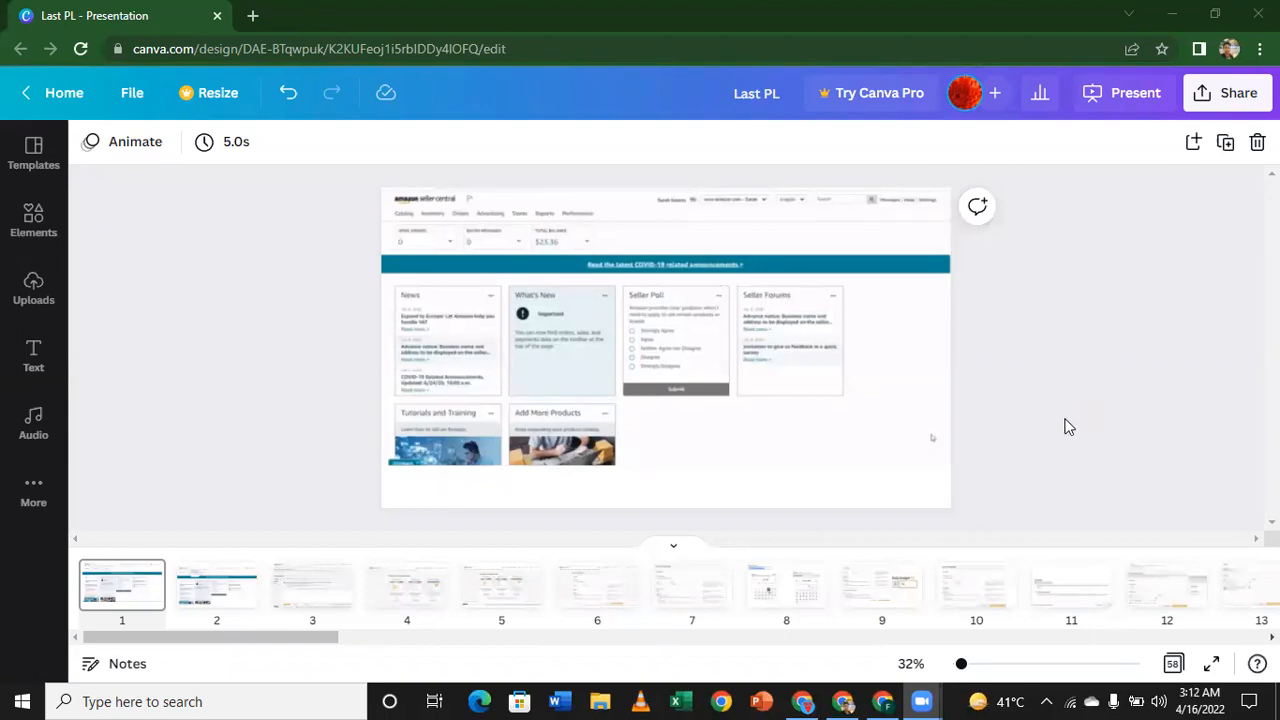
Step: Present the deck in full screen and go through the Seller Central slides up to the Create campaign slide
click(1213, 667)
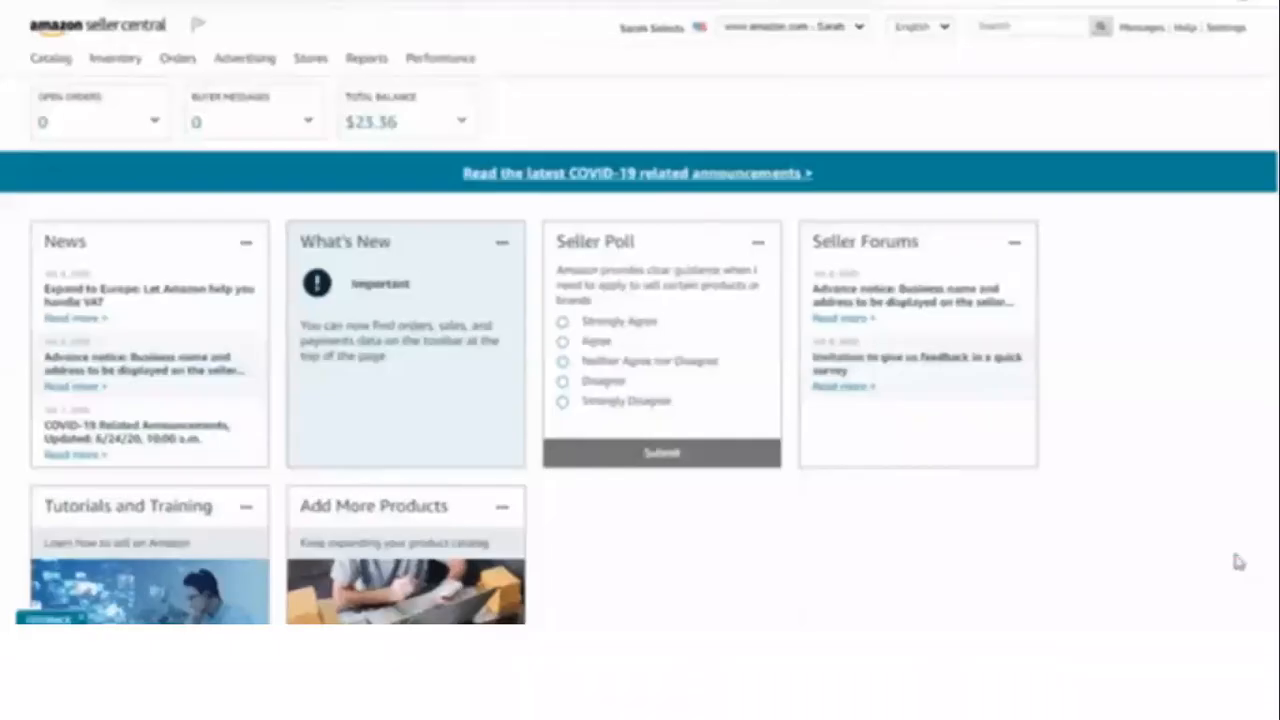
click(1238, 562)
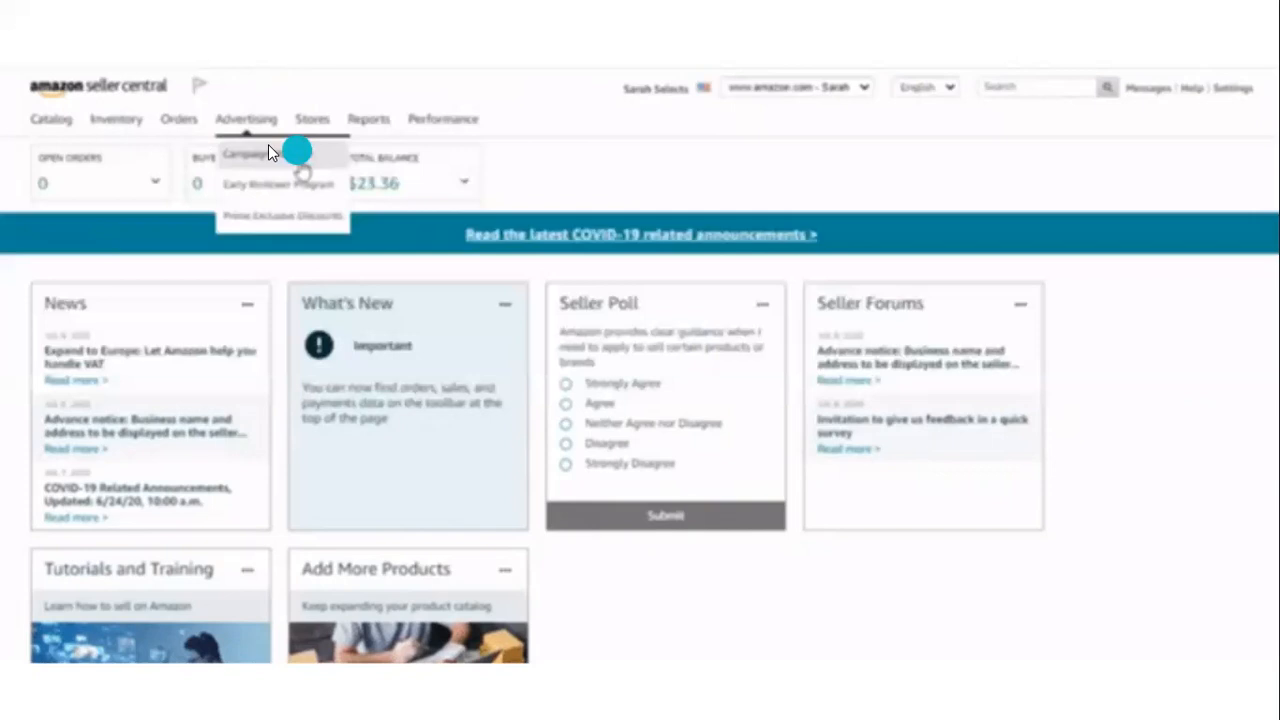
key(Escape)
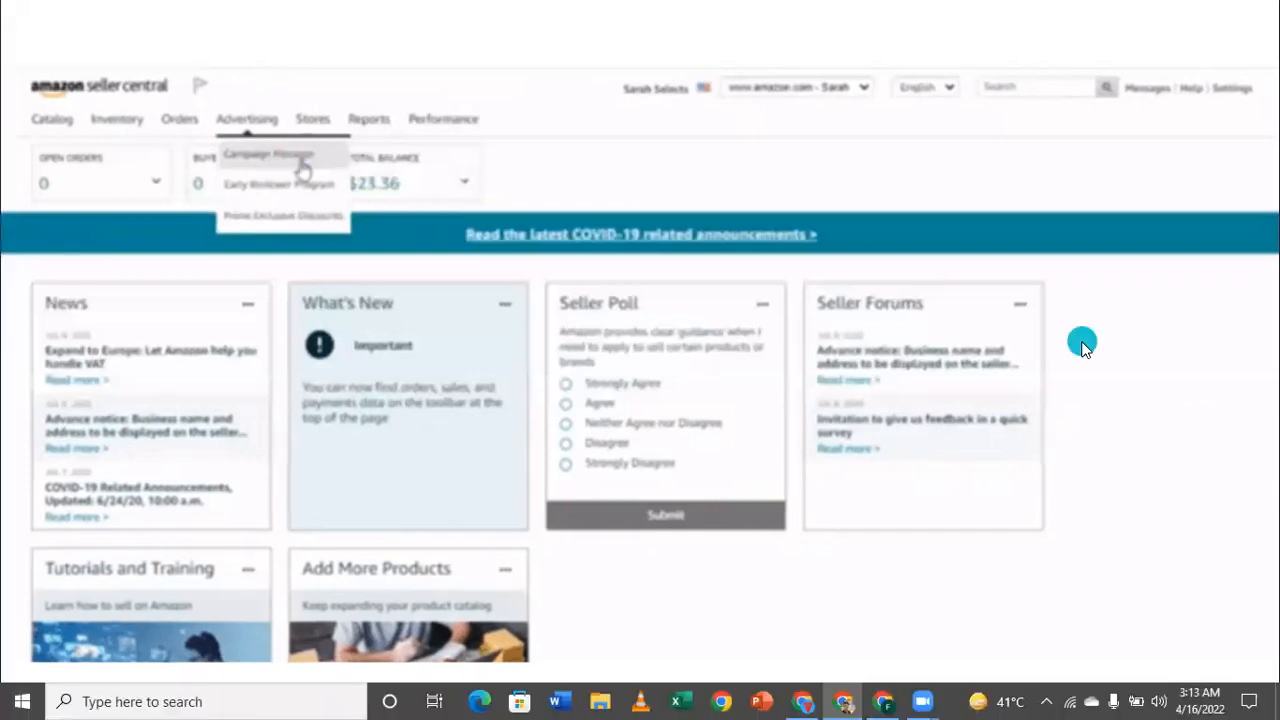
click(1146, 448)
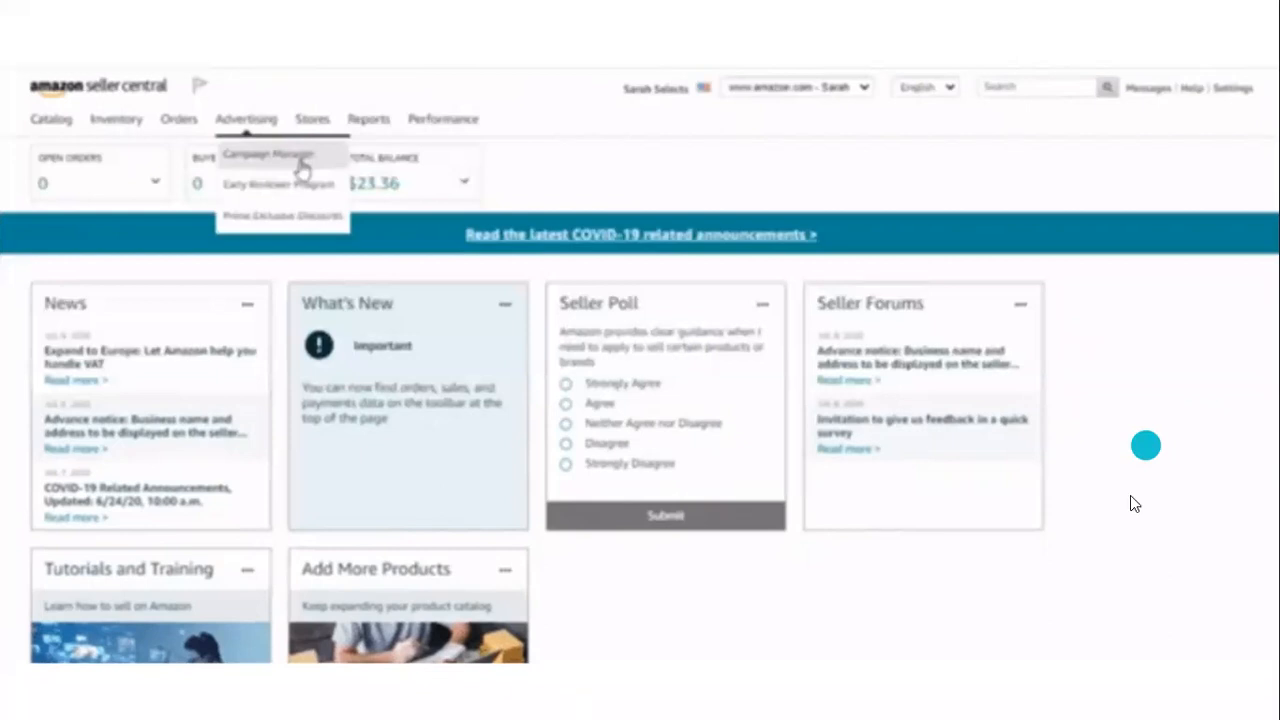
click(283, 298)
click(302, 168)
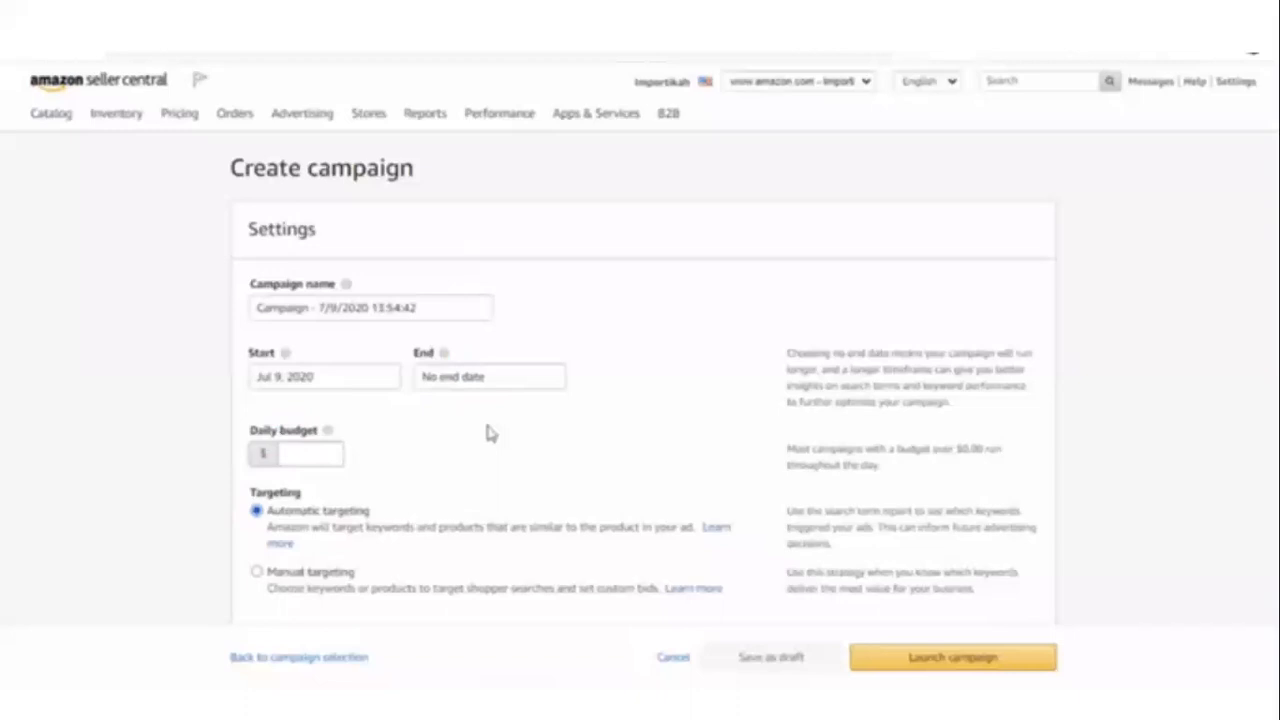
Step: Examine the campaign name, start and end dates, daily budget and targeting settings on the Create campaign slides
click(227, 422)
click(287, 457)
click(306, 452)
click(368, 463)
click(347, 469)
click(357, 436)
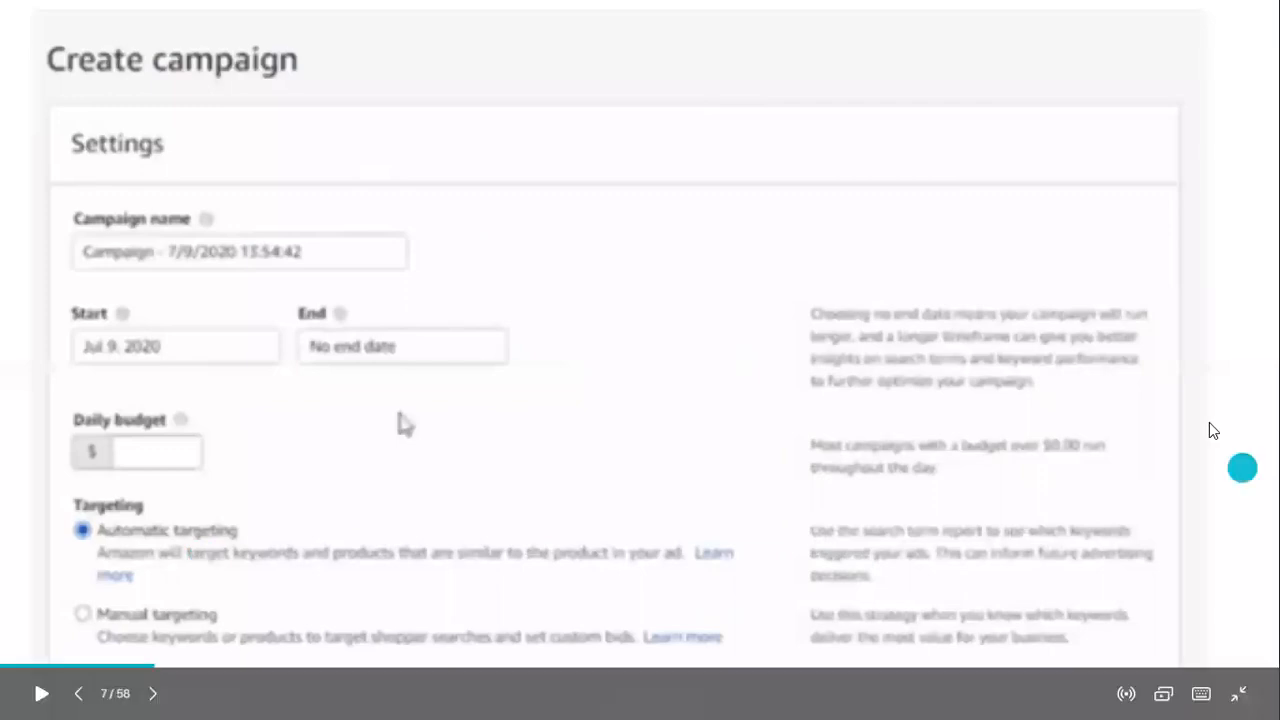
click(1154, 415)
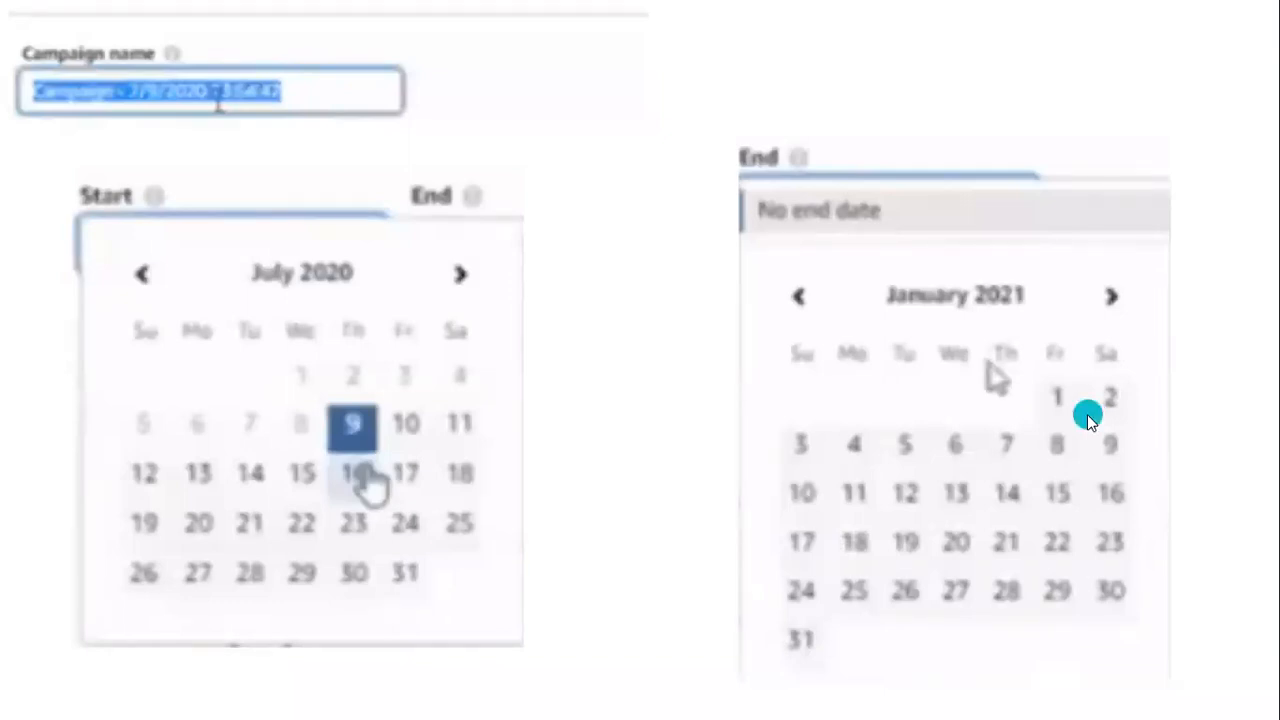
Step: Leave the presentation, switch to Amazon Seller Central and start a new Sponsored Products campaign from Campaign Manager
key(Escape)
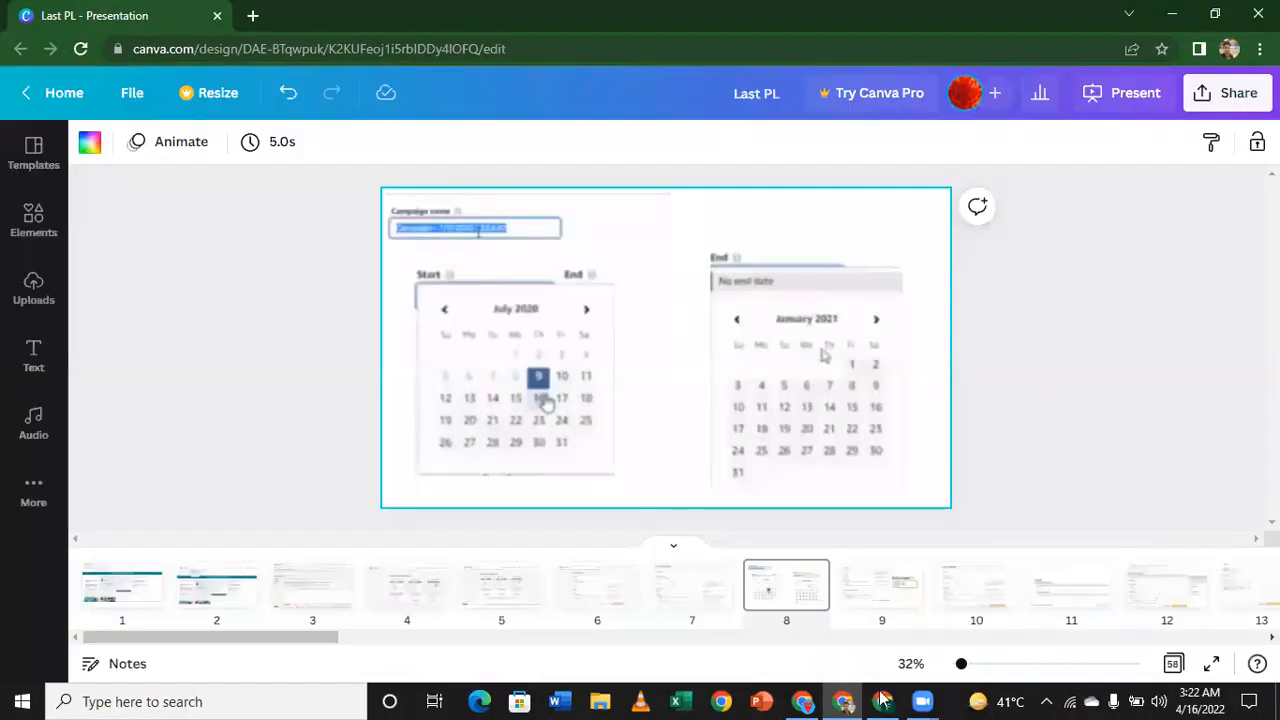
click(882, 699)
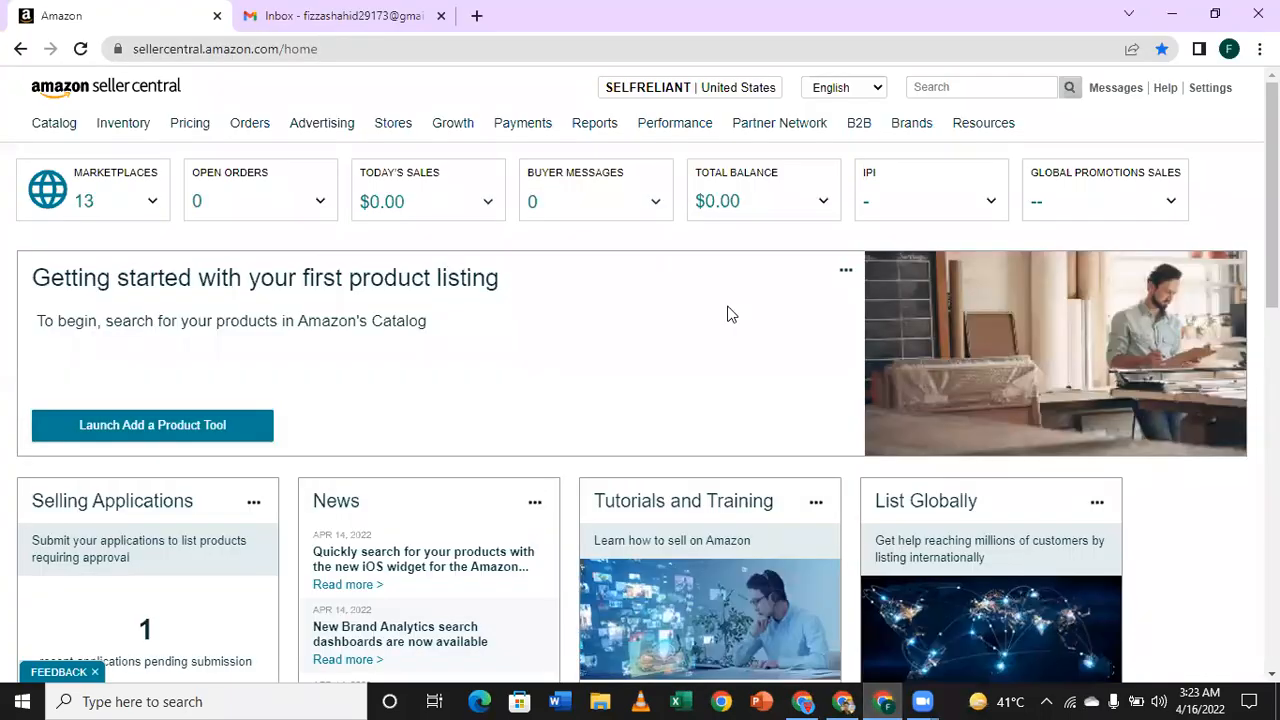
mouse_move(350, 126)
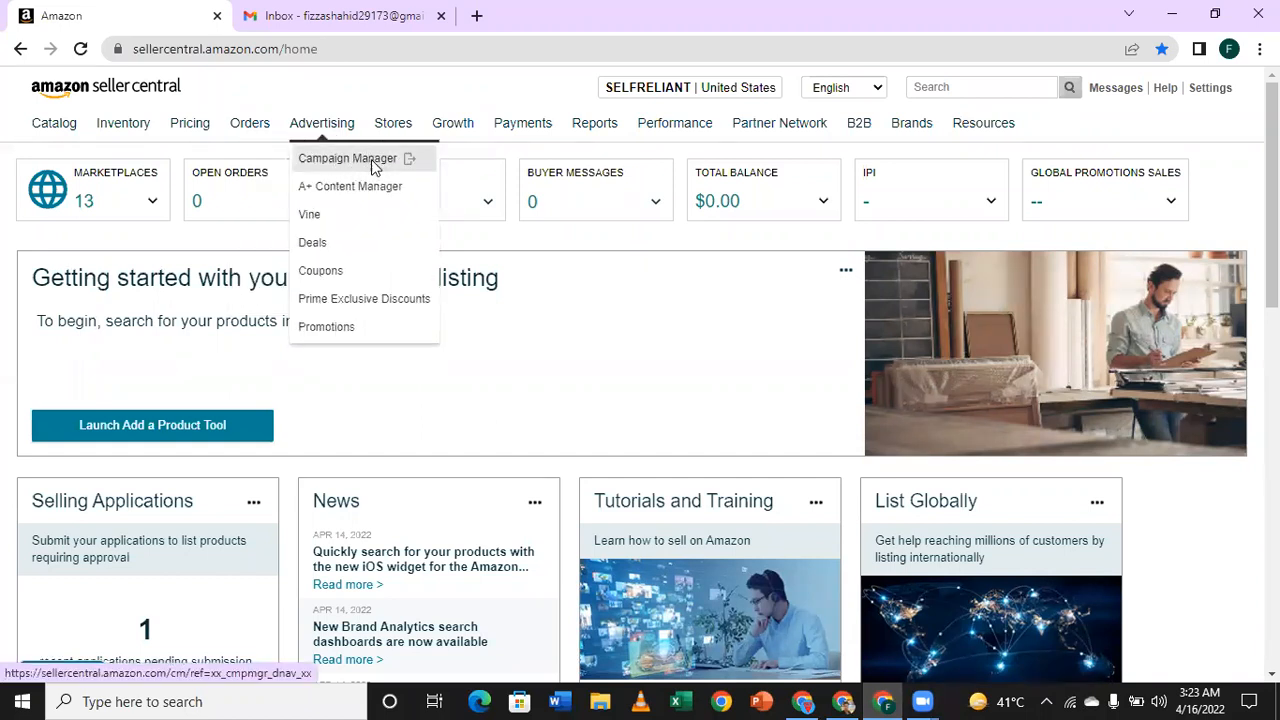
click(371, 159)
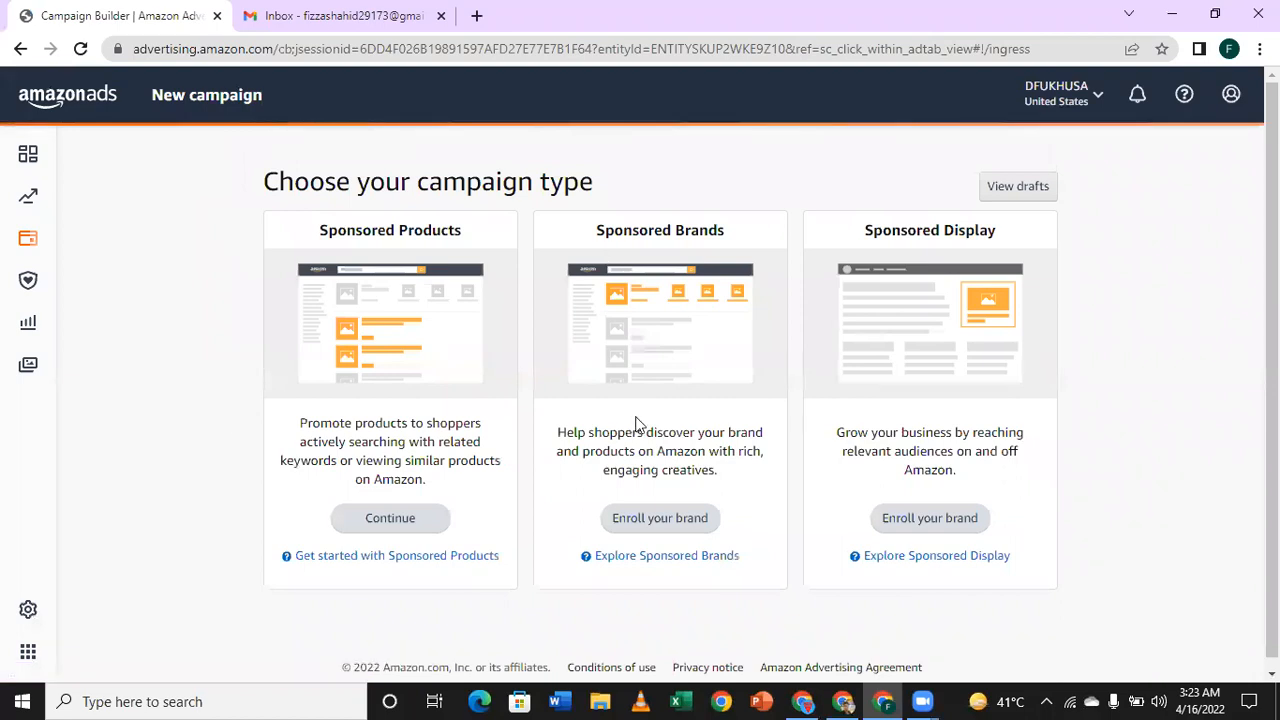
click(388, 526)
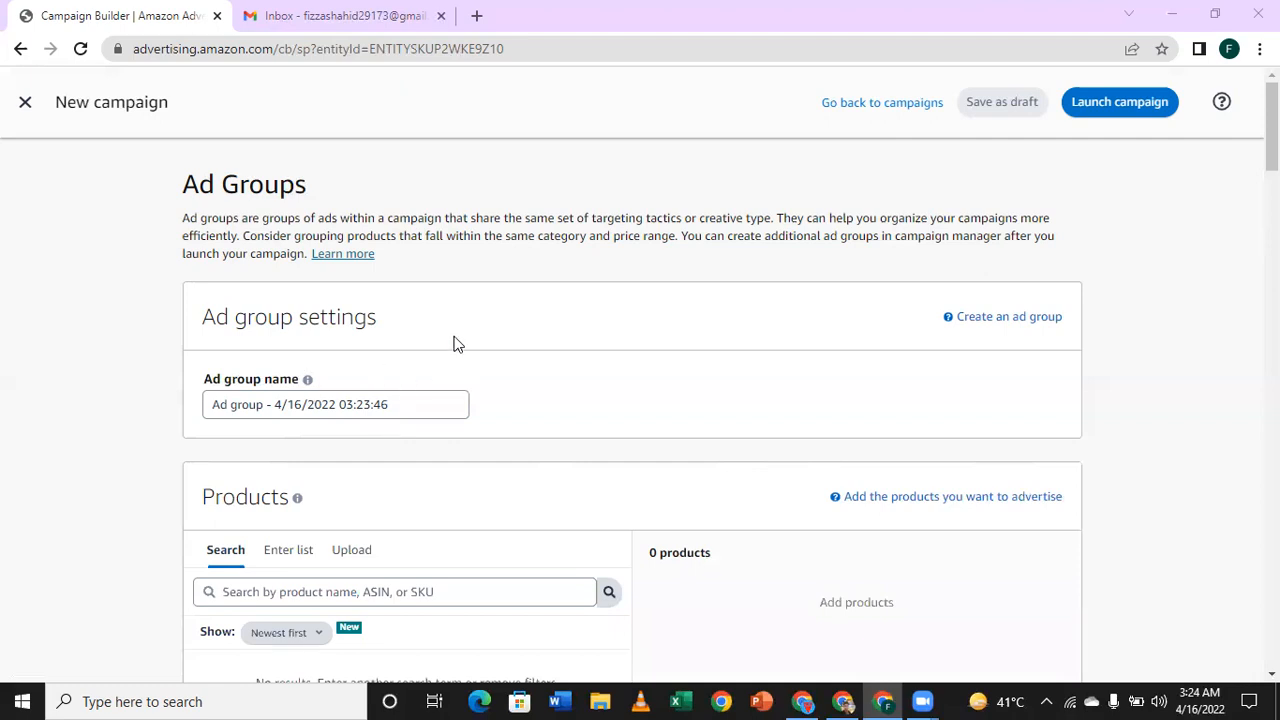
Step: Search the ad group's products for "cutlery set" and clear the search term
scroll(453, 343, down, 2)
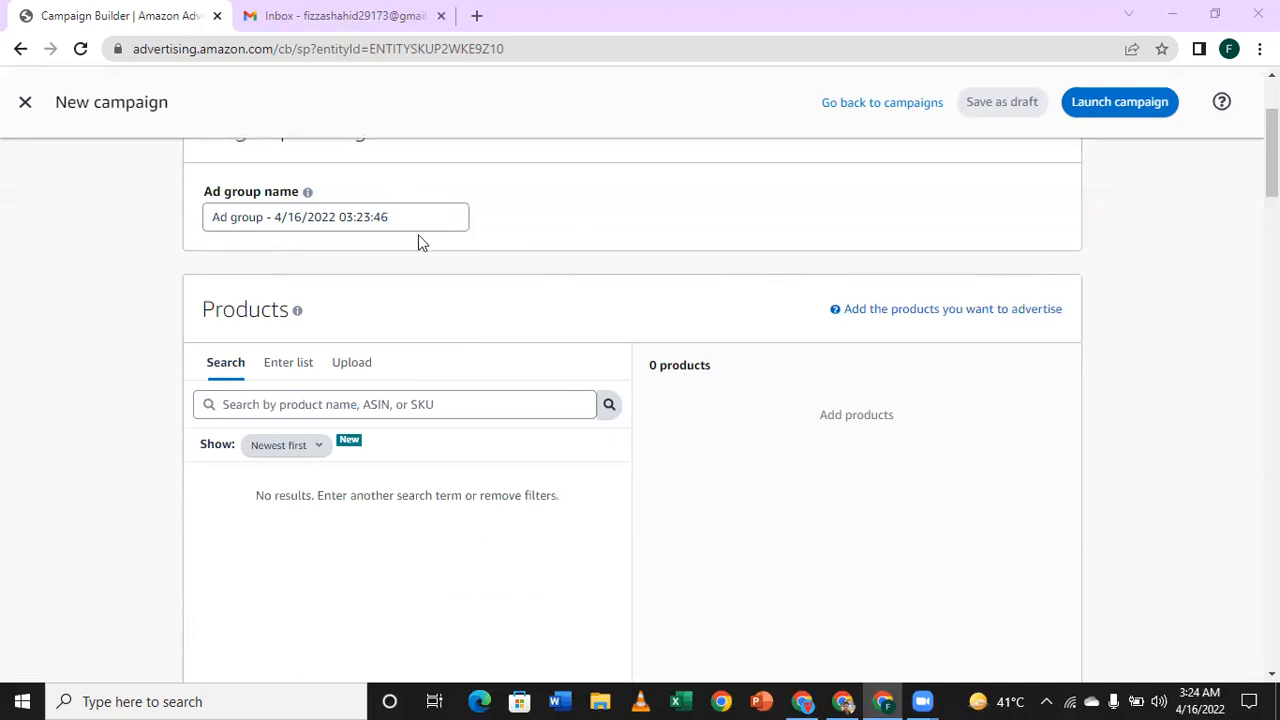
scroll(596, 230, down, 1)
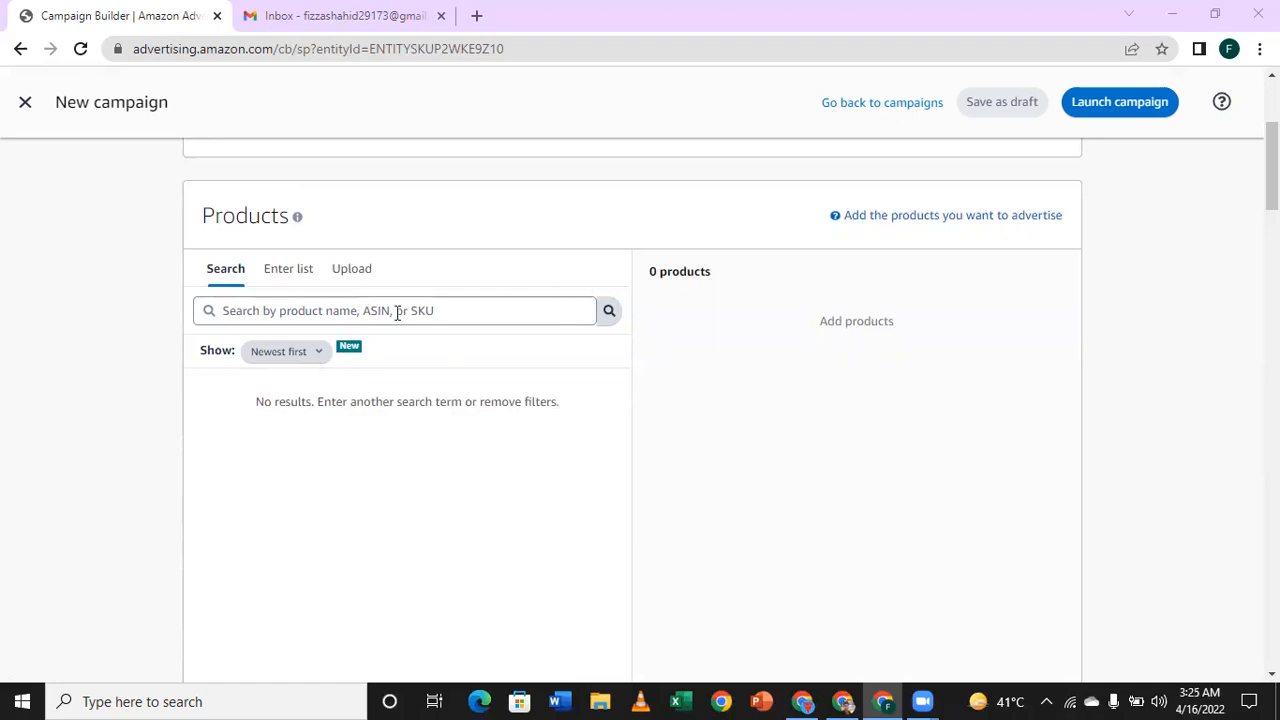
click(397, 313)
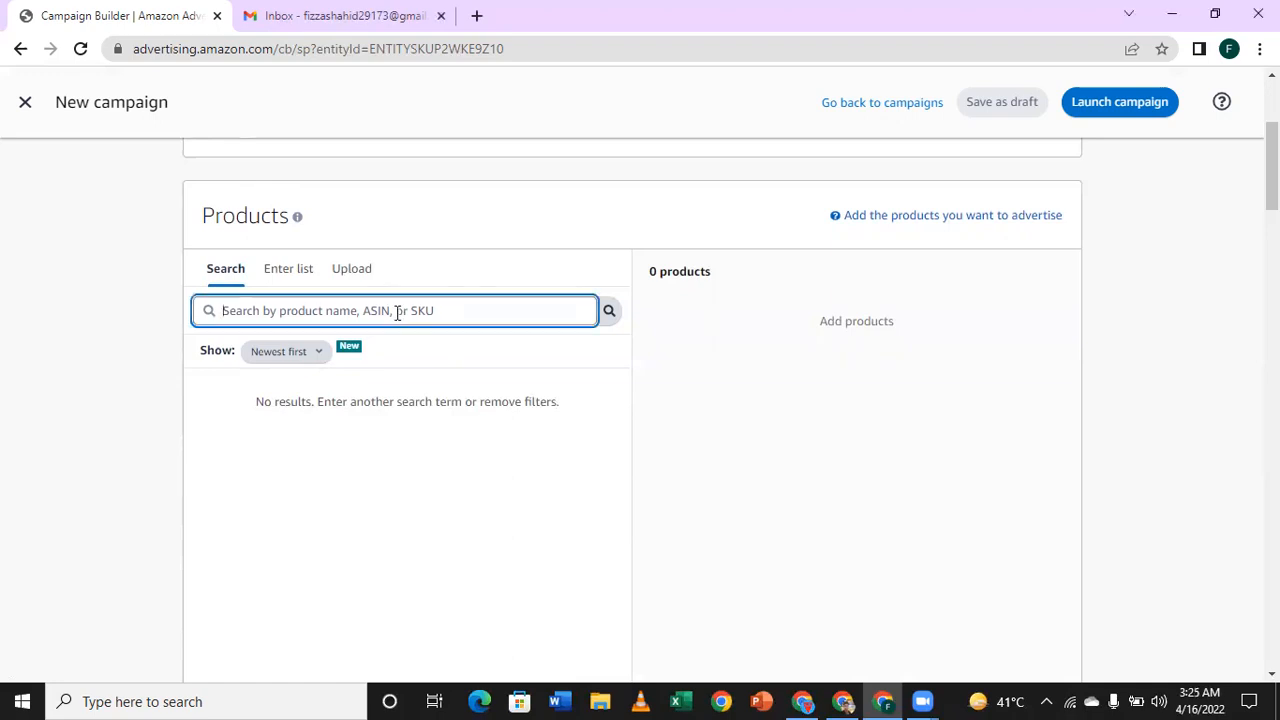
text(cut)
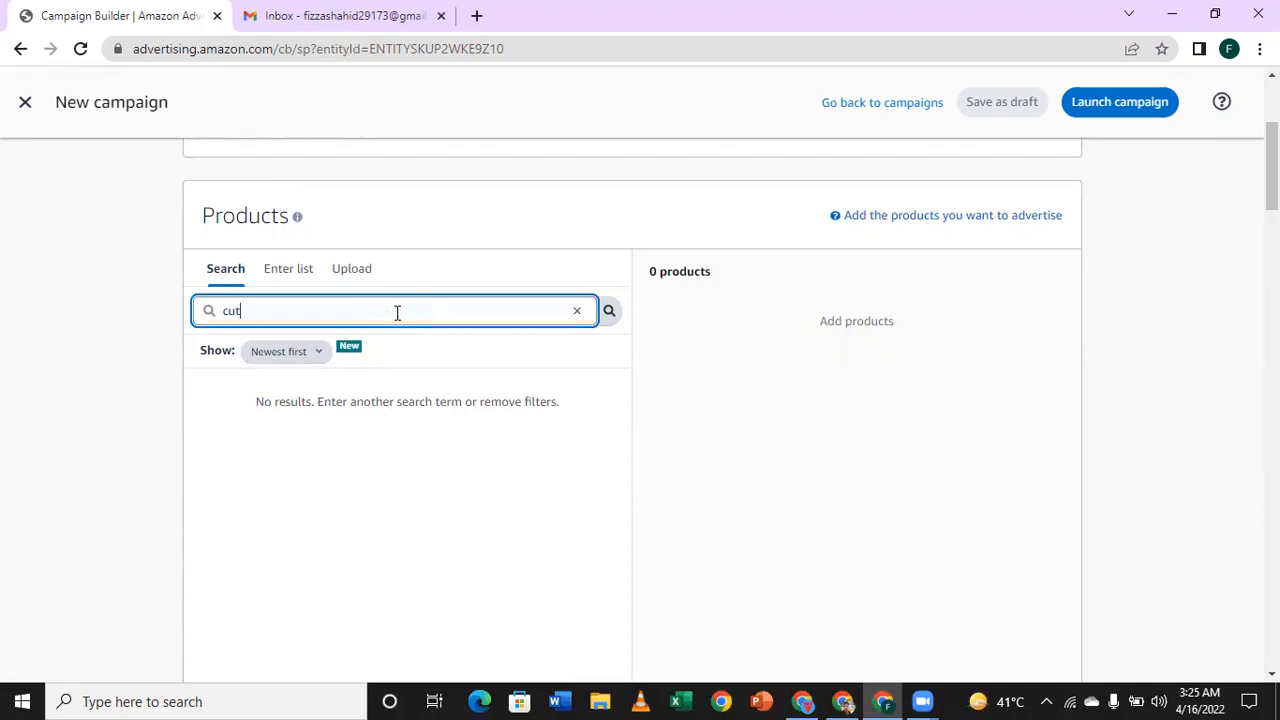
text(lery set)
key(Return)
click(576, 314)
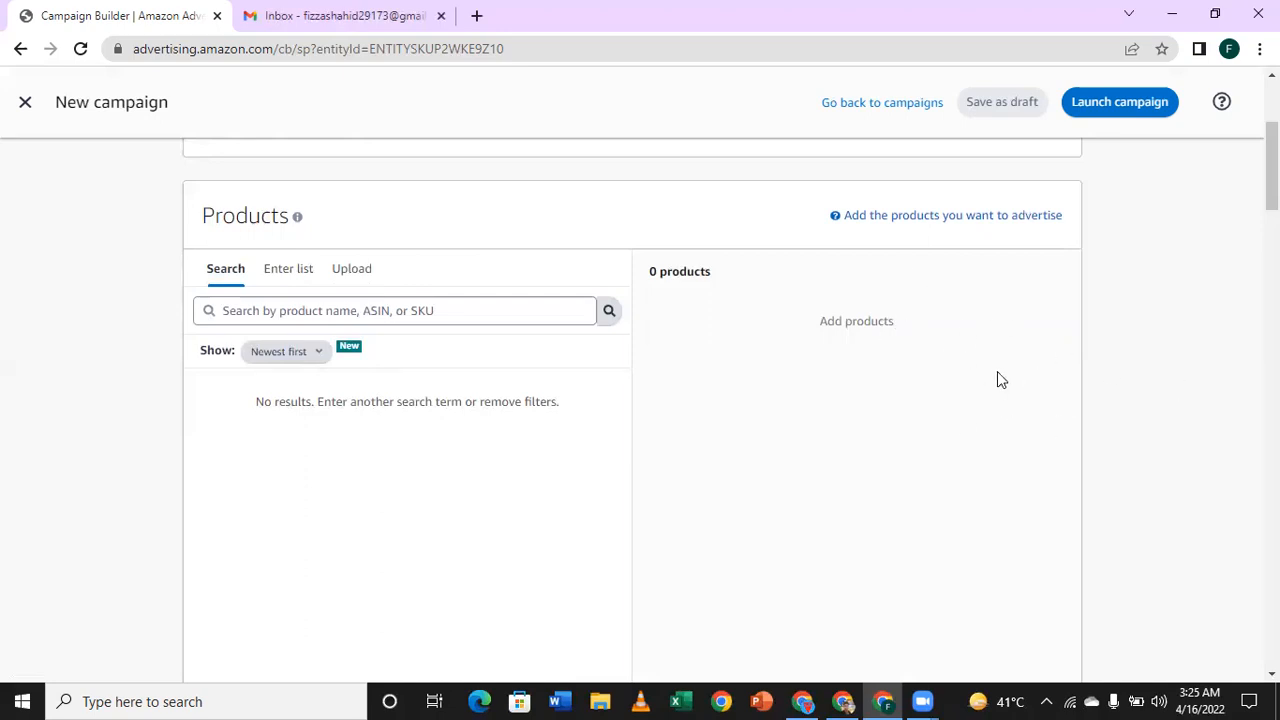
click(317, 312)
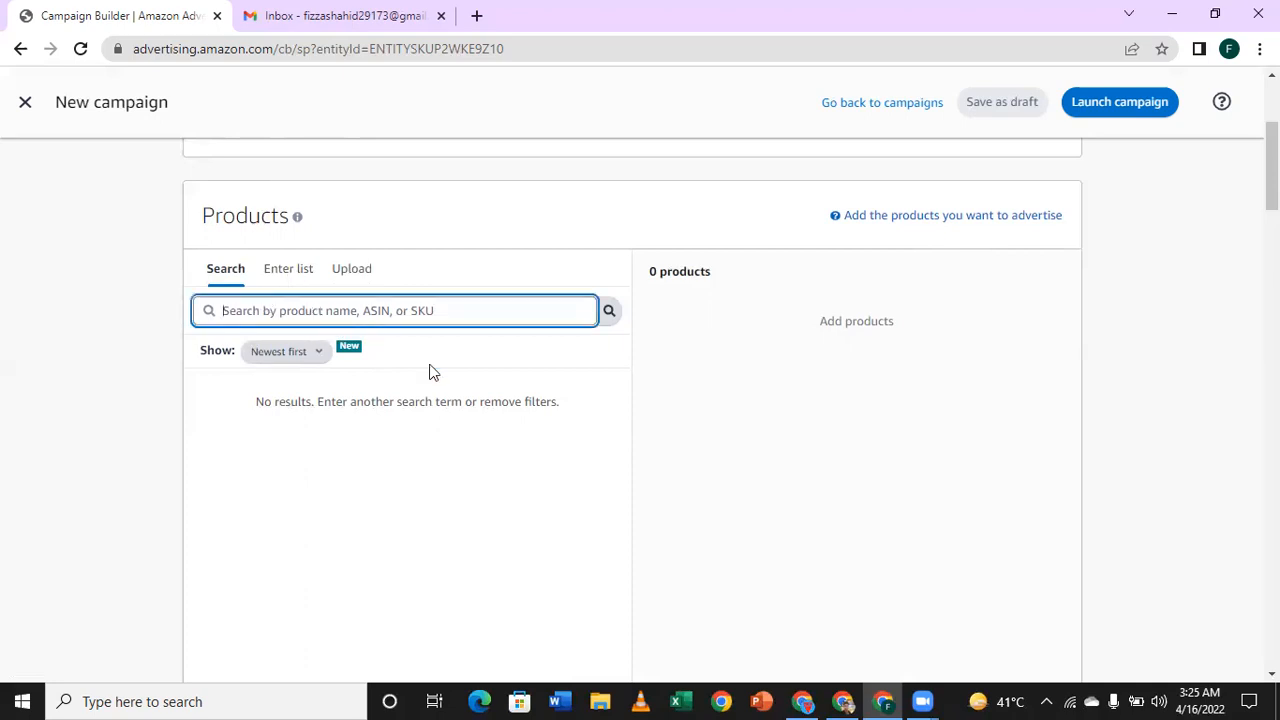
scroll(560, 375, down, 2)
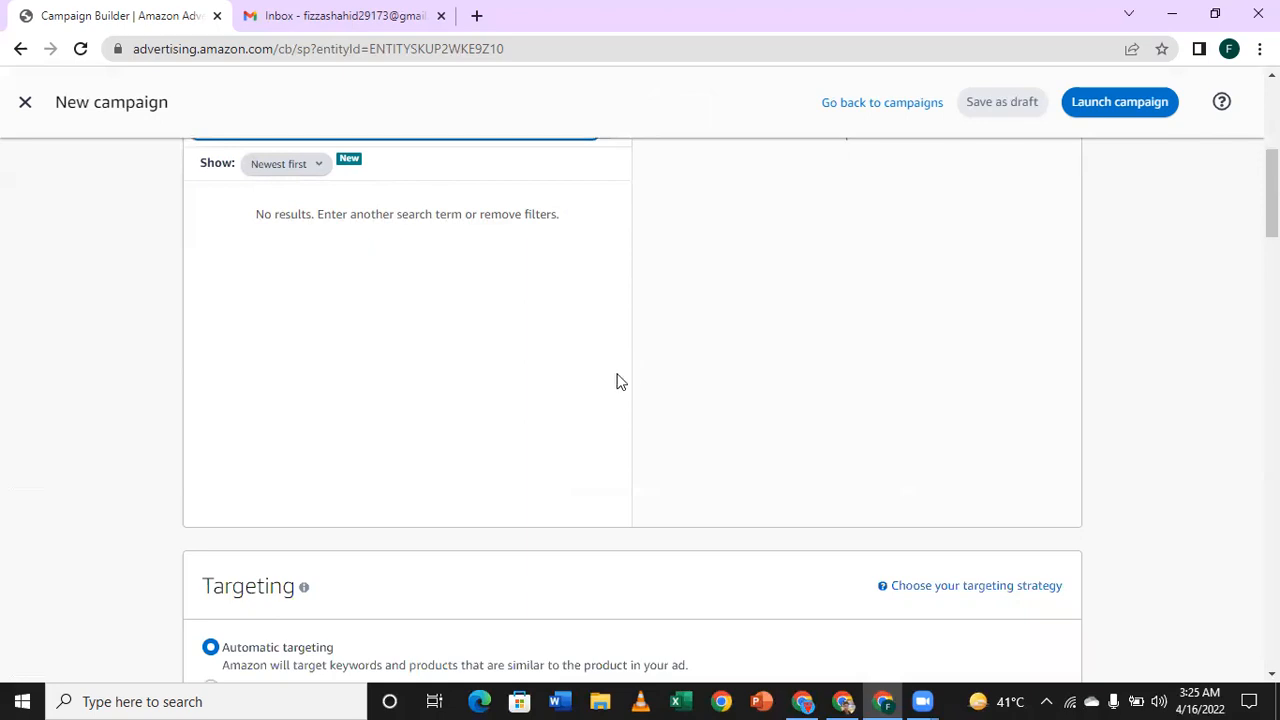
scroll(610, 360, up, 2)
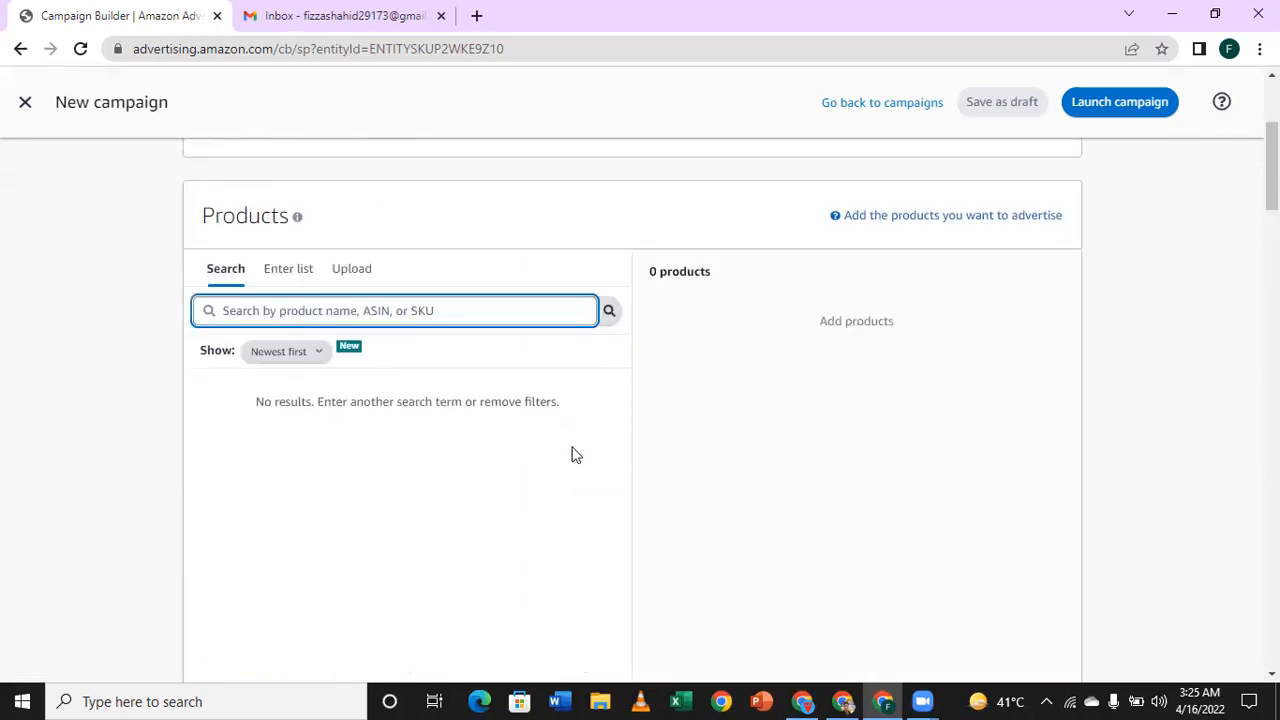
click(505, 420)
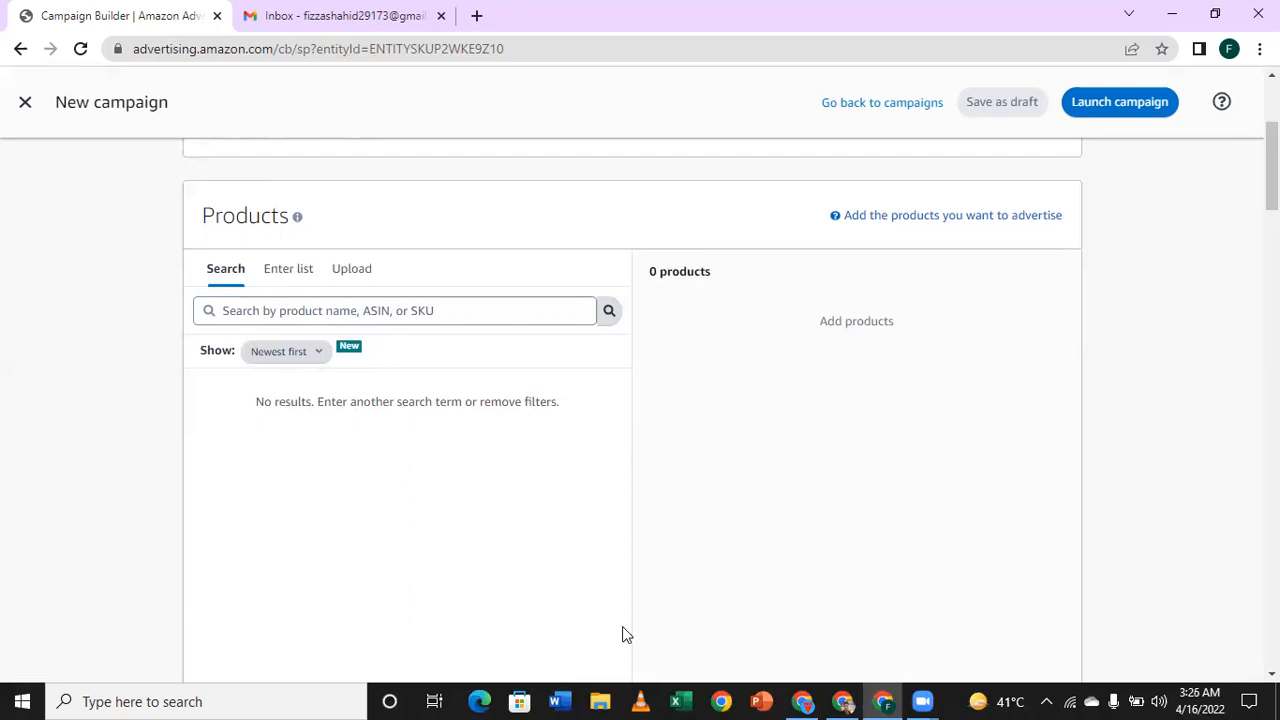
Step: Switch to the Canva presentation and browse to slide 13, which covers the ad group name and products
key(alt+Tab)
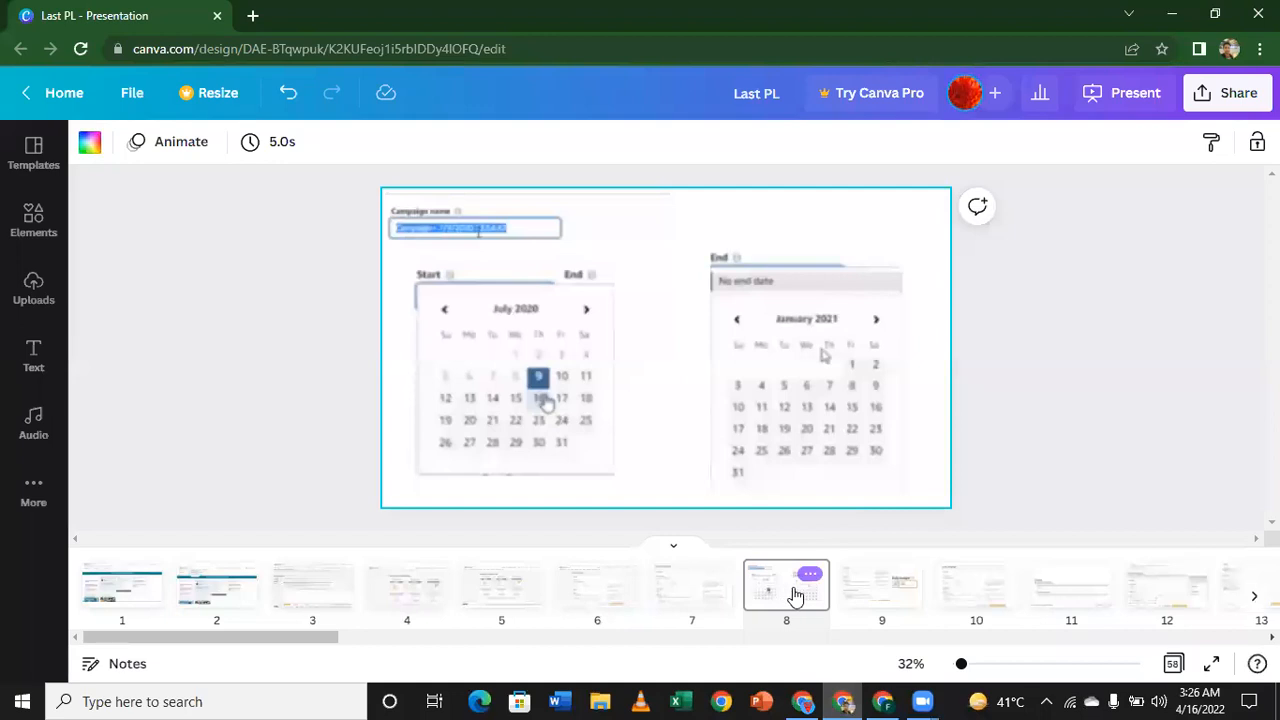
key(Right)
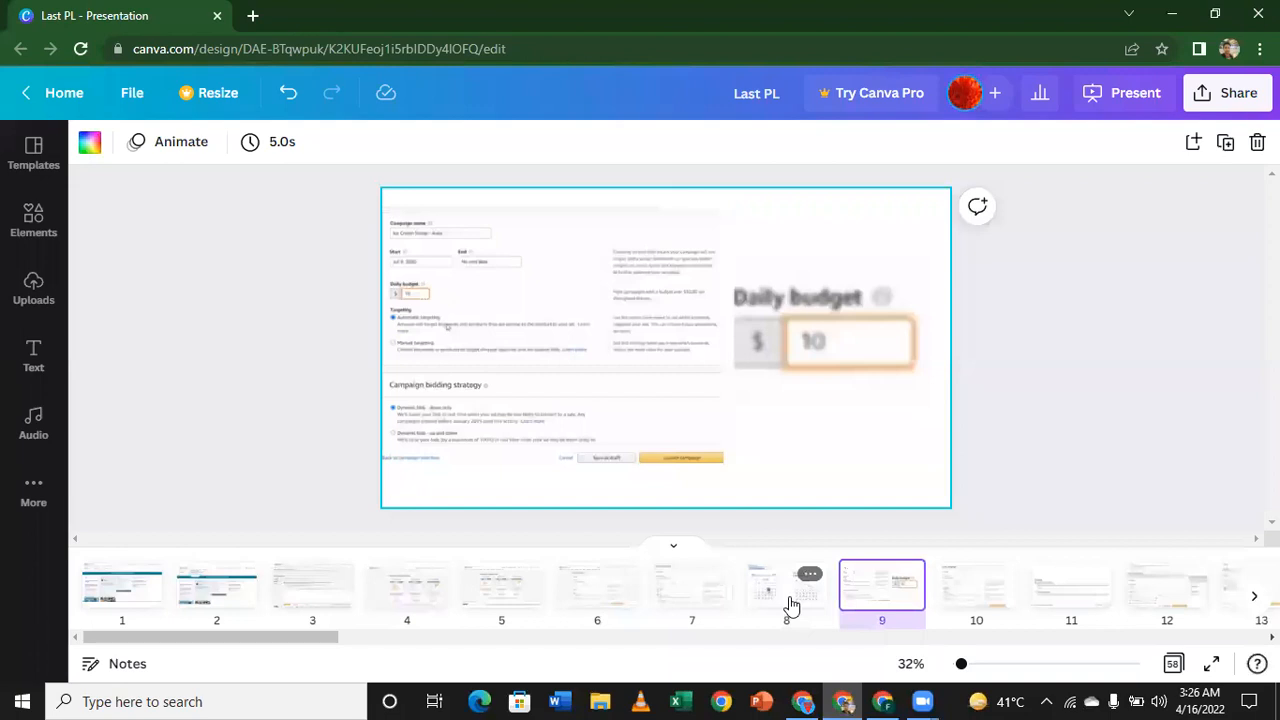
key(Left)
key(Left)
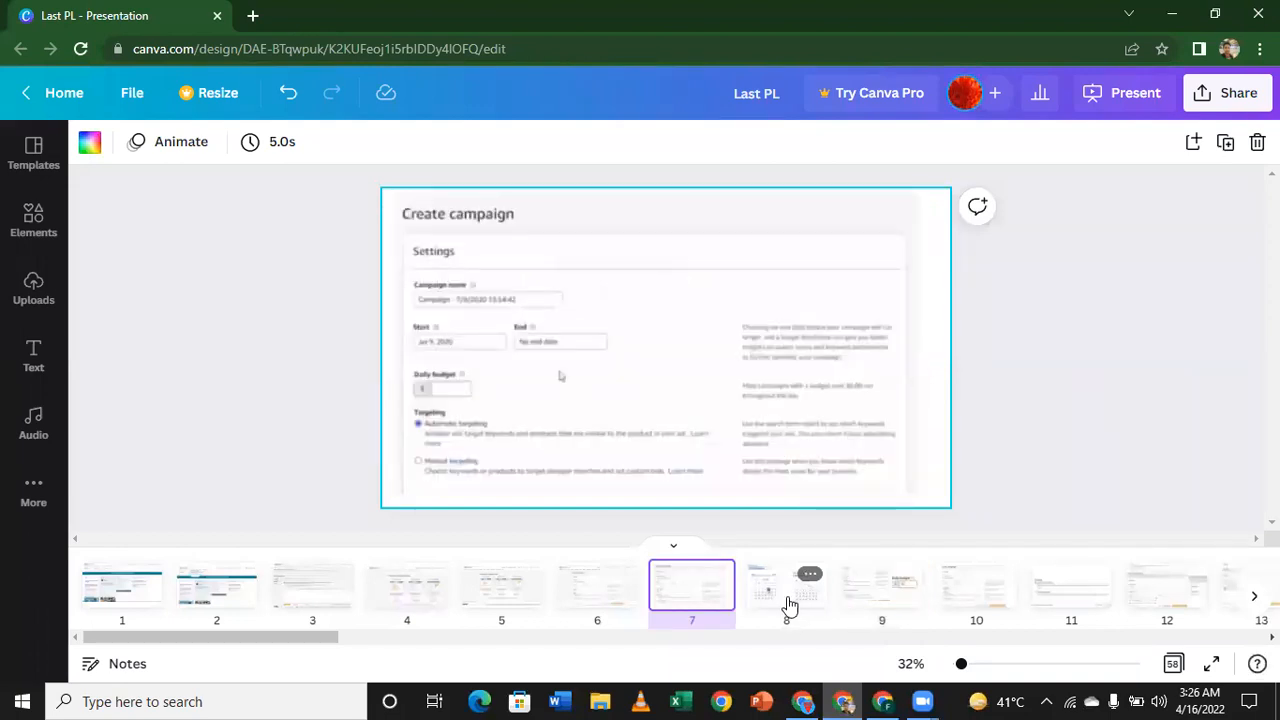
key(Left)
key(Right)
key(Right)
key(Right)
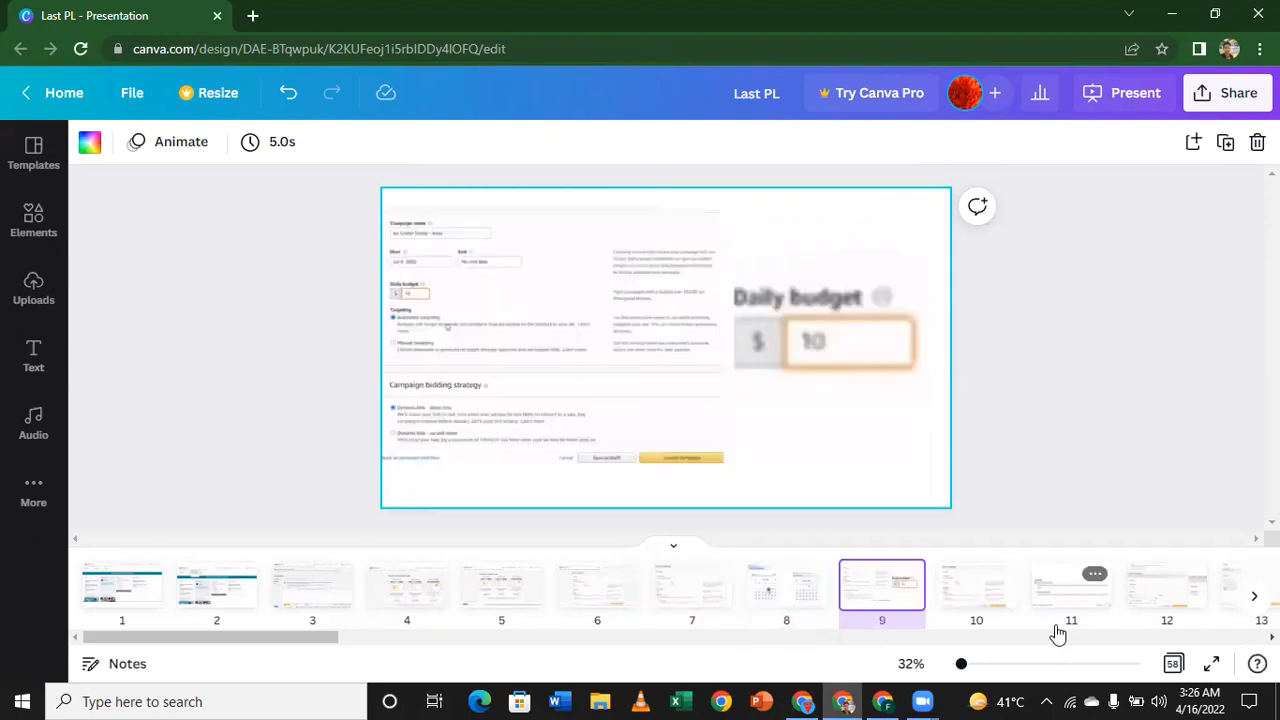
key(Right)
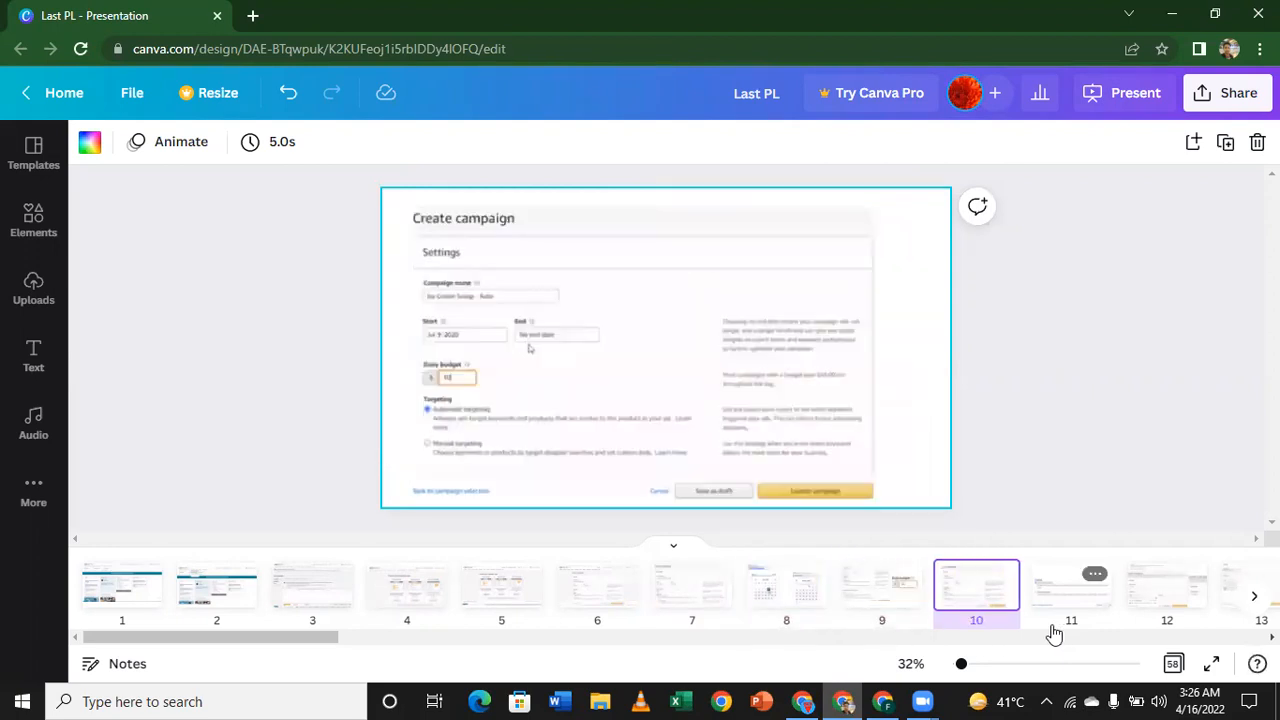
key(Right)
key(Right)
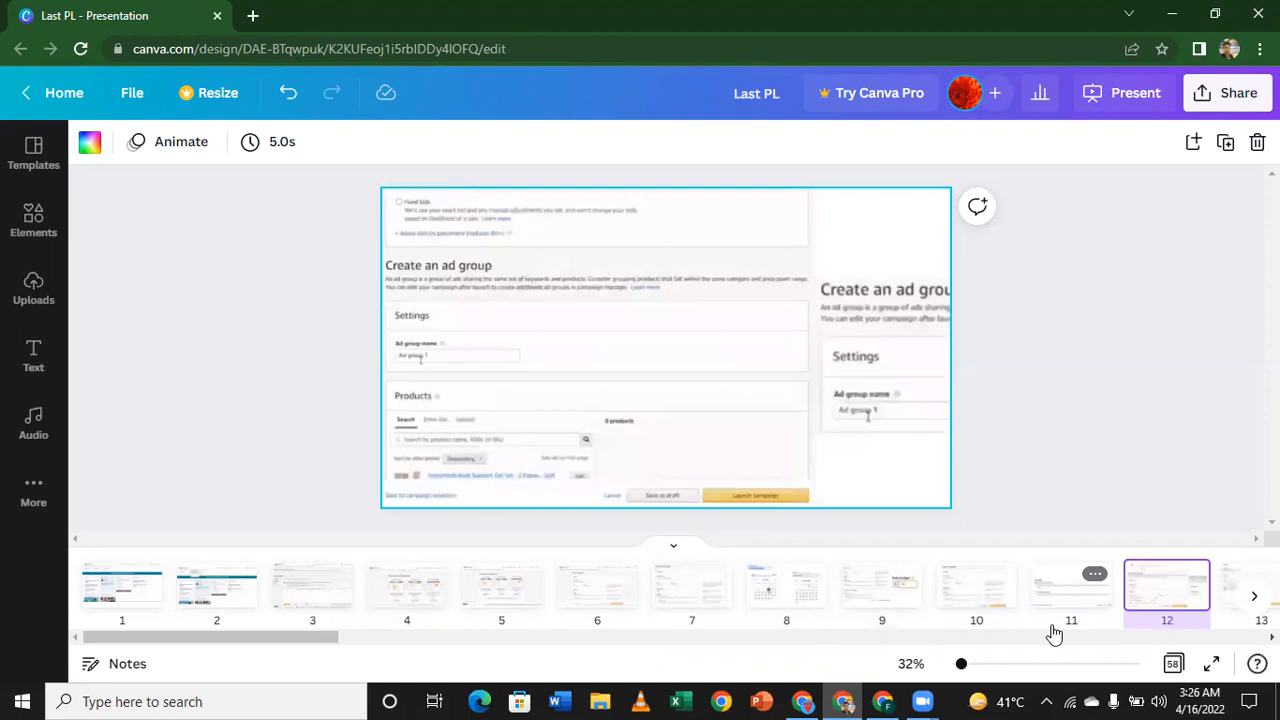
key(Right)
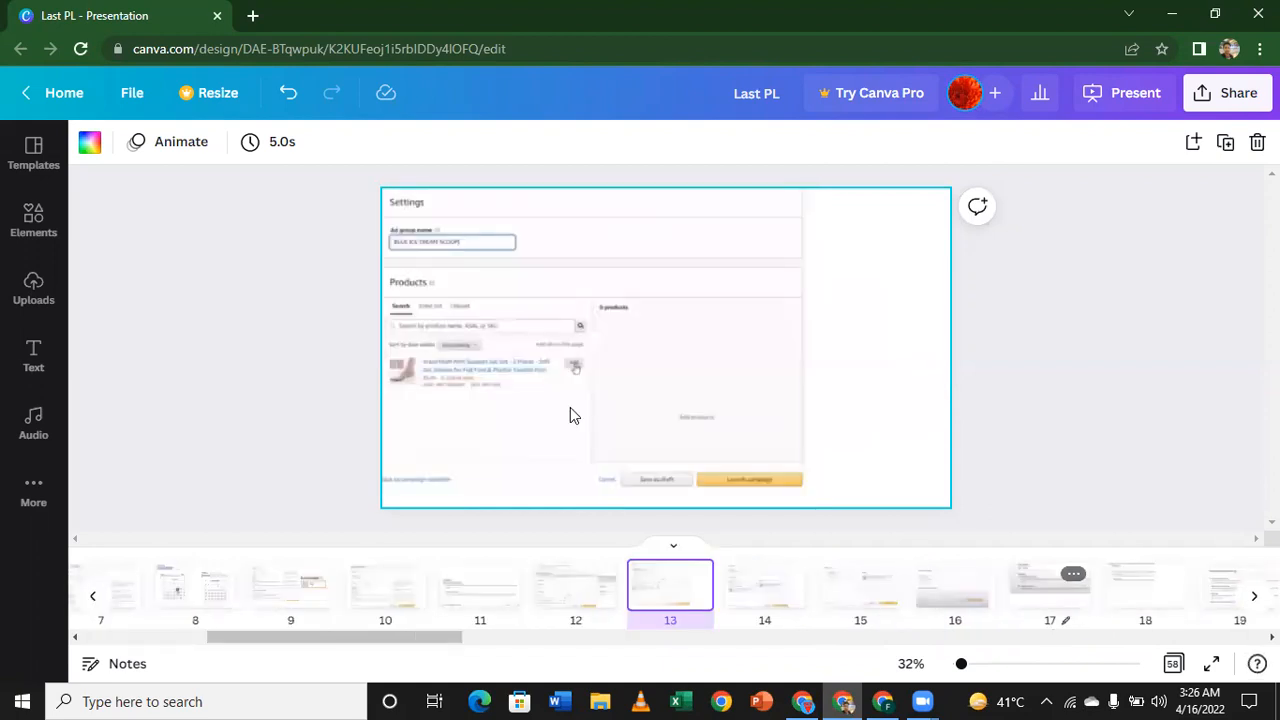
Step: Present slide 13 in full screen to examine the ad group name and product selection, and exit the presentation
click(1215, 665)
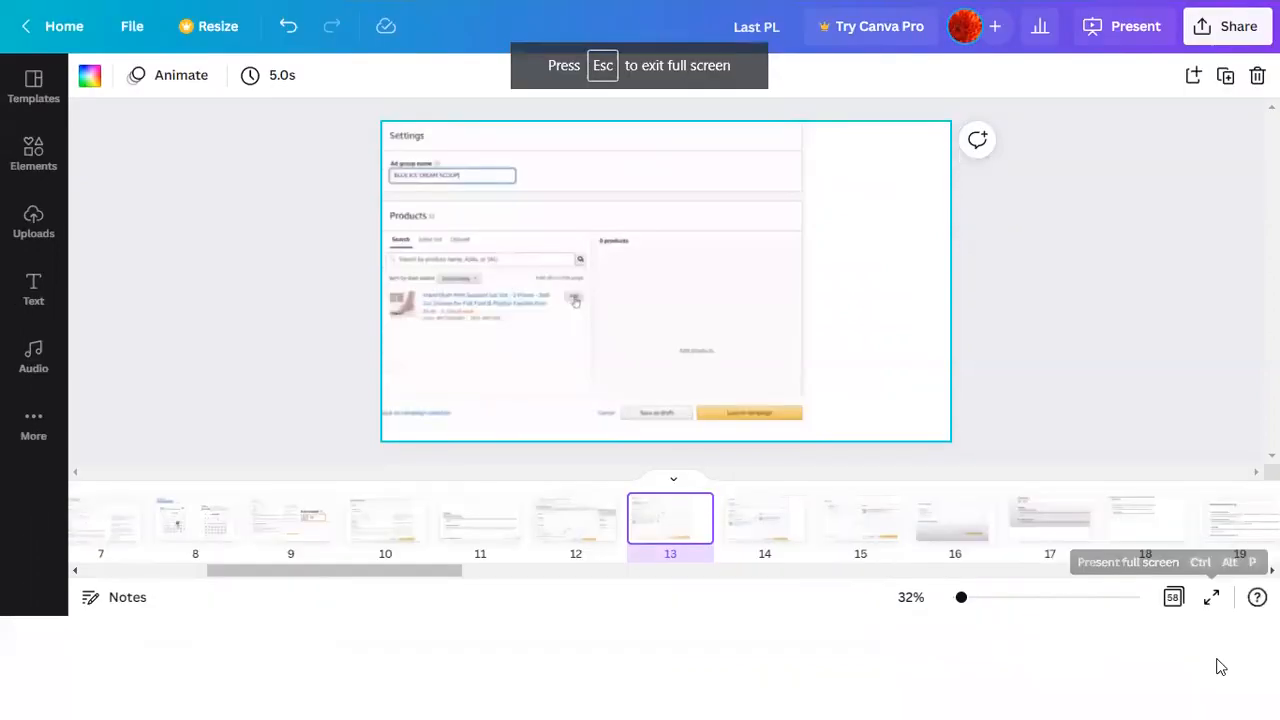
click(1211, 597)
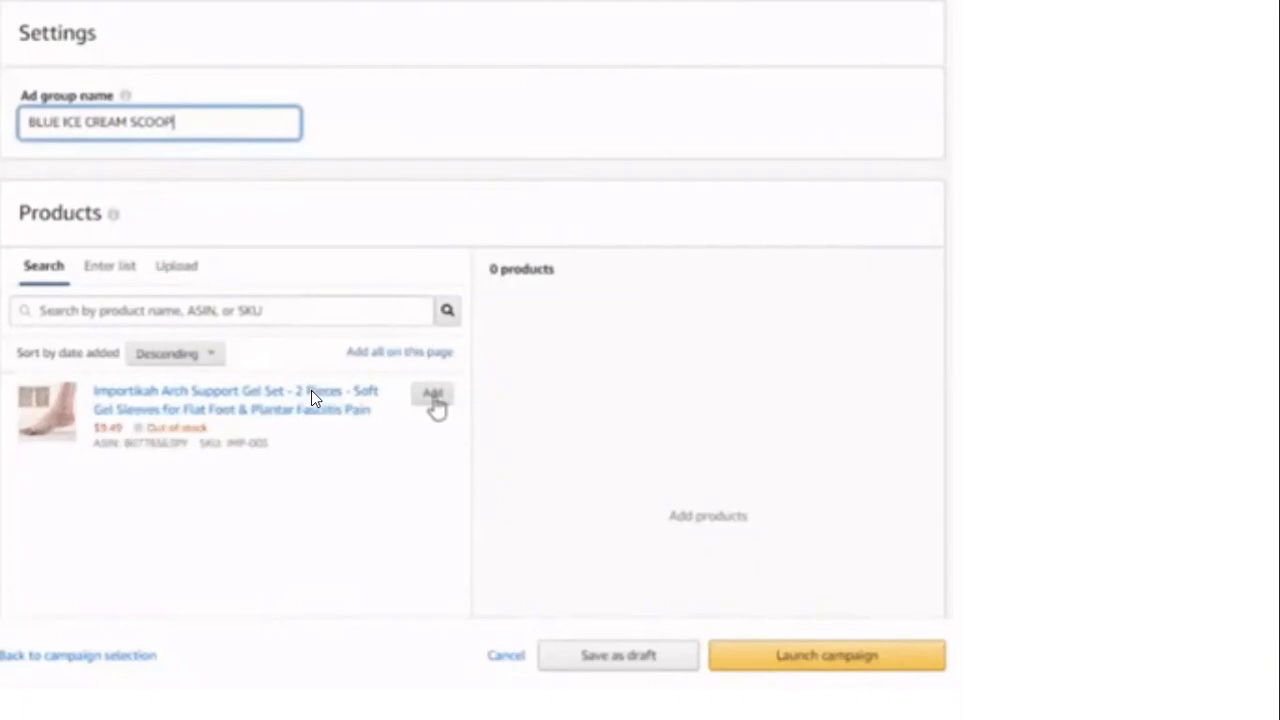
key(Escape)
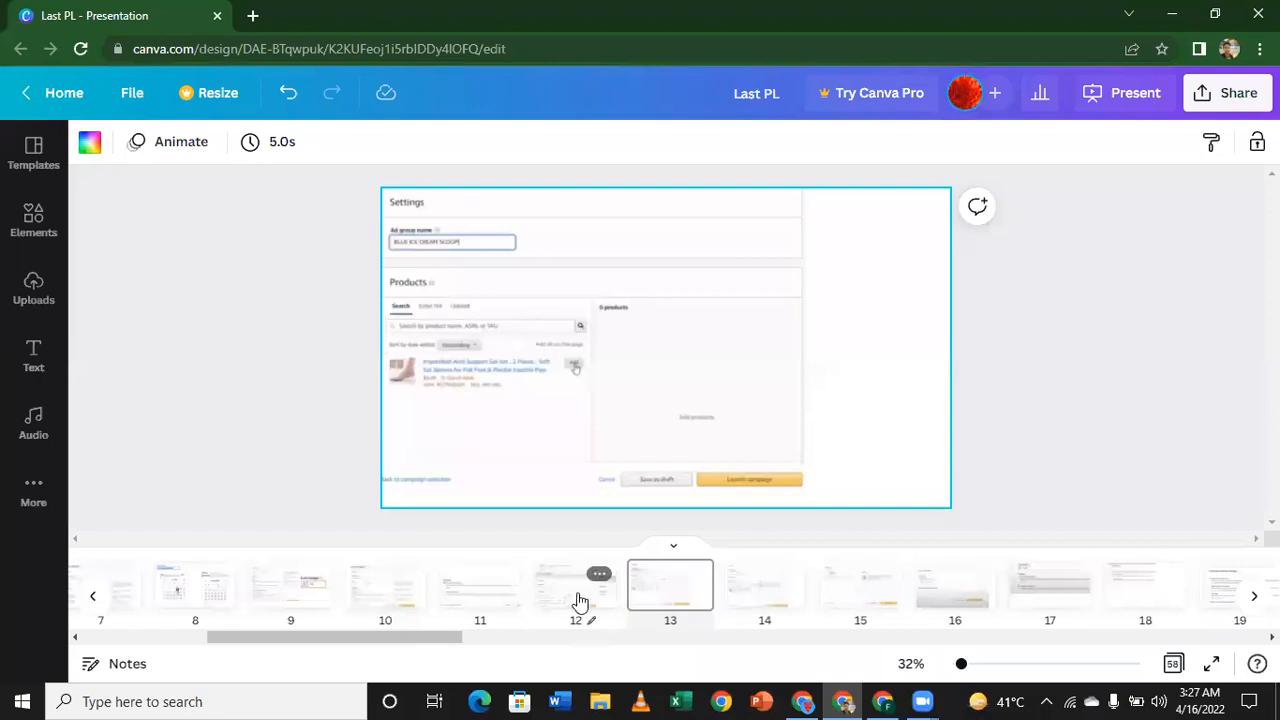
Step: Go back to slide 8 with the campaign name and dates, and switch to the Amazon Ads campaign builder
click(577, 600)
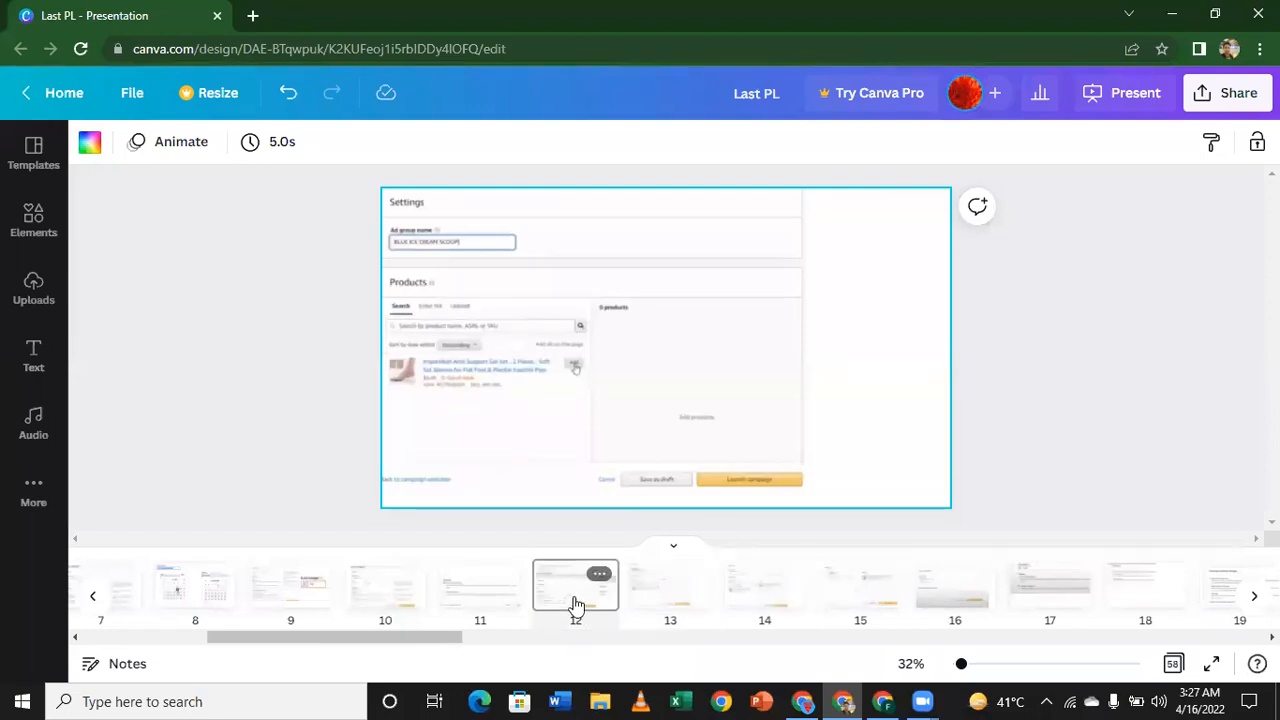
key(Left)
key(Left)
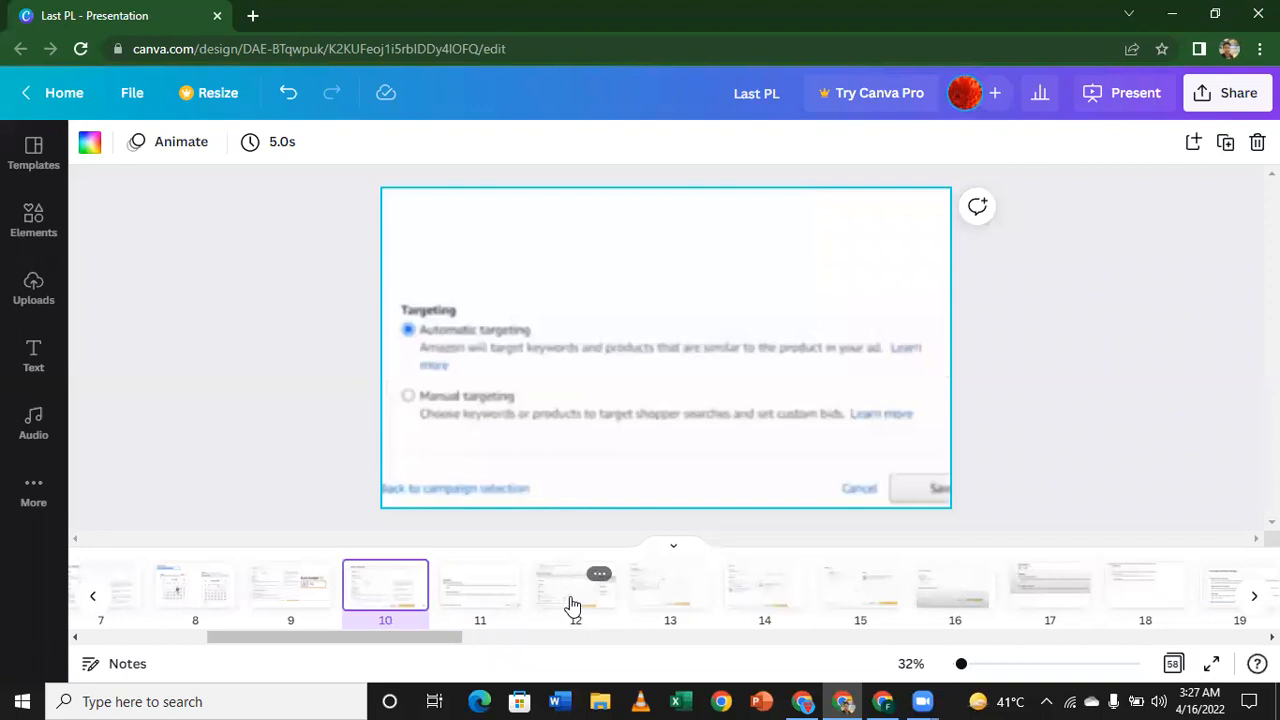
key(Left)
key(Left)
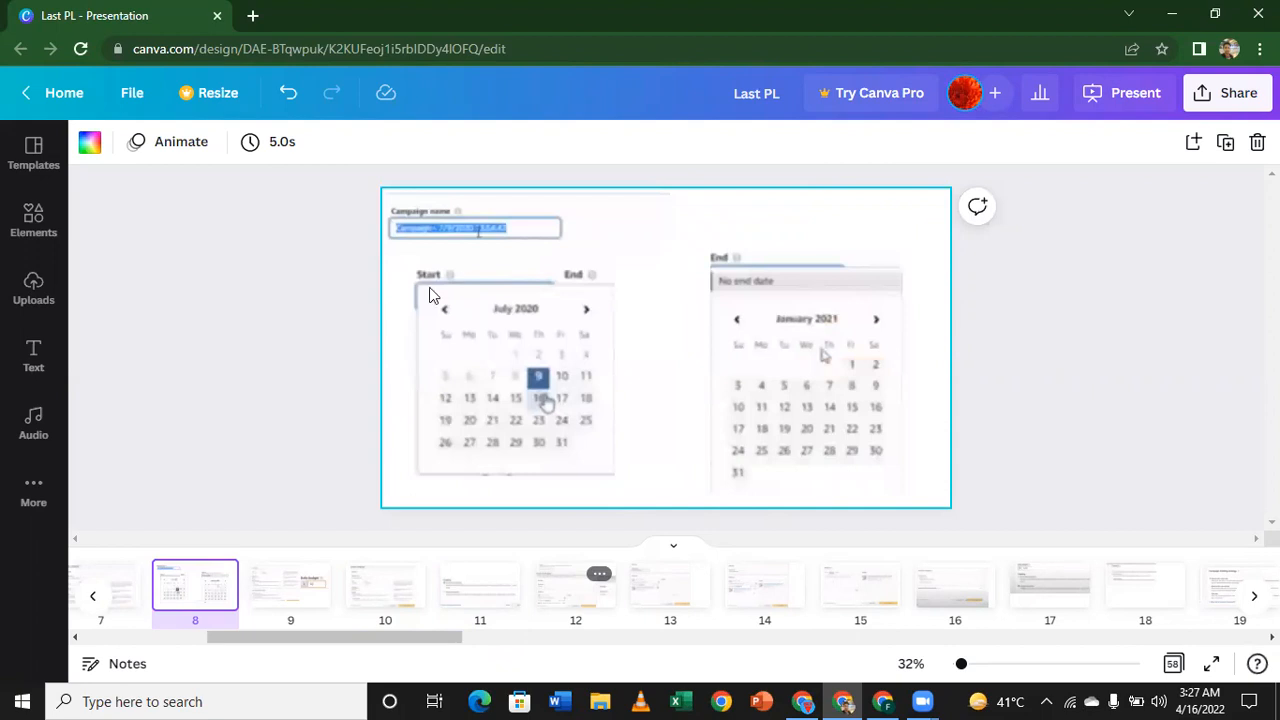
key(alt+Tab)
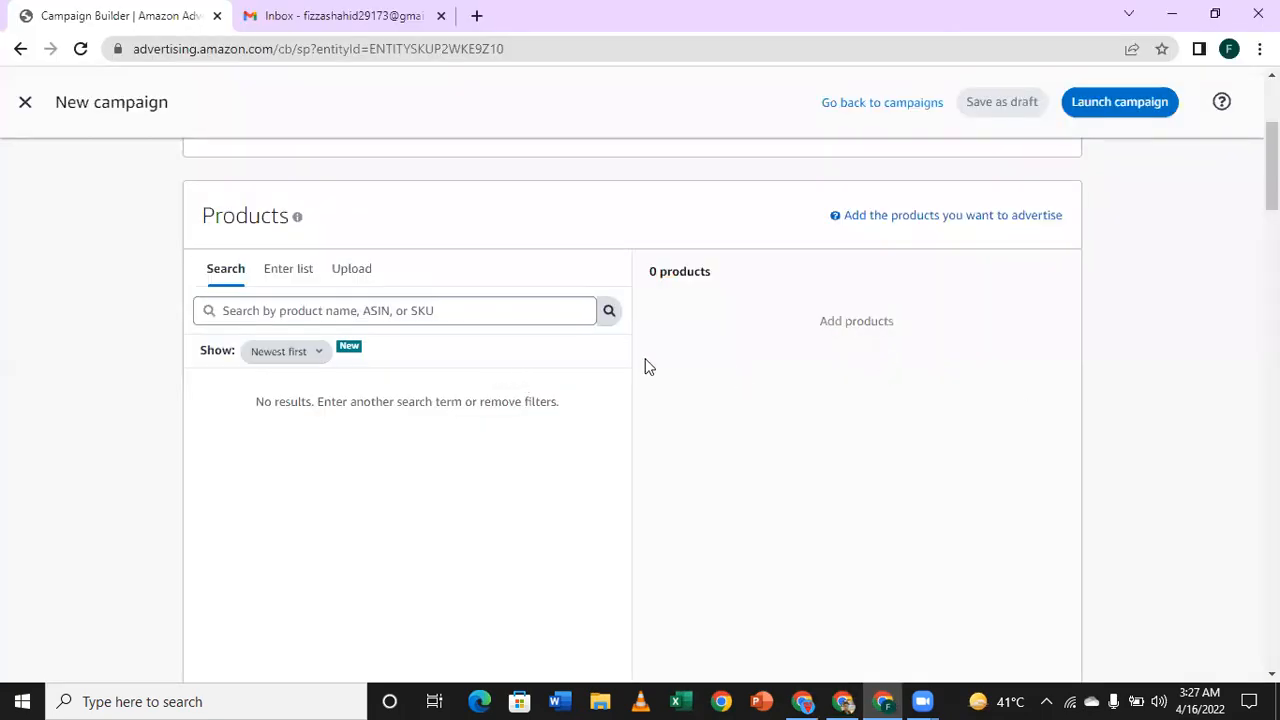
Step: Review the new campaign form from the products section through targeting, negative targeting and the bidding strategy, and return to the products
scroll(645, 362, down, 4)
scroll(645, 368, down, 1)
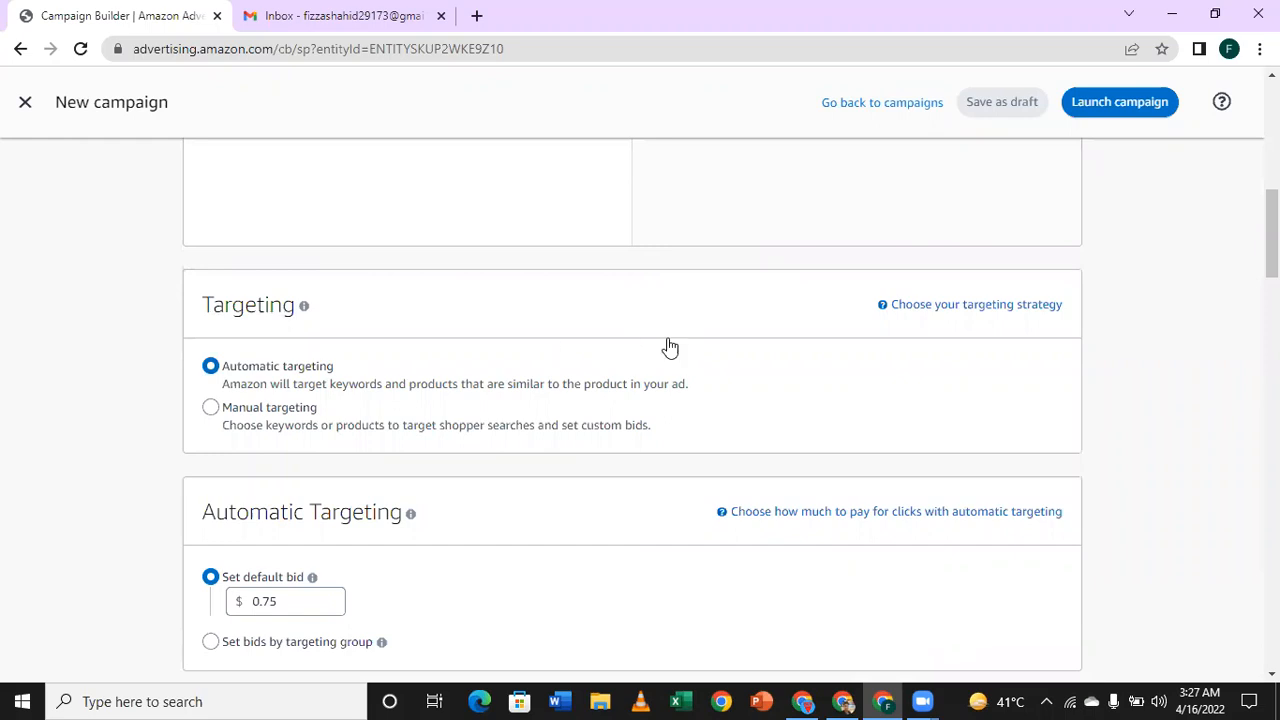
scroll(667, 345, down, 3)
scroll(670, 350, down, 5)
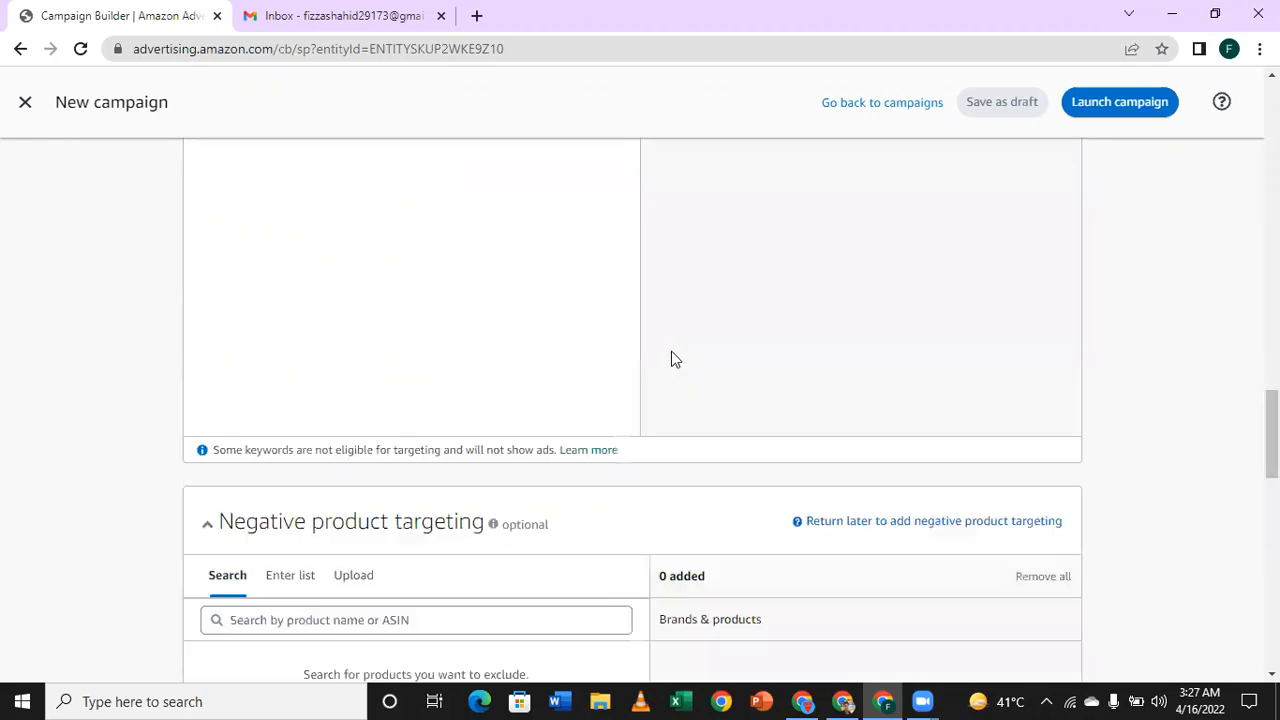
scroll(672, 358, down, 4)
scroll(694, 394, down, 5)
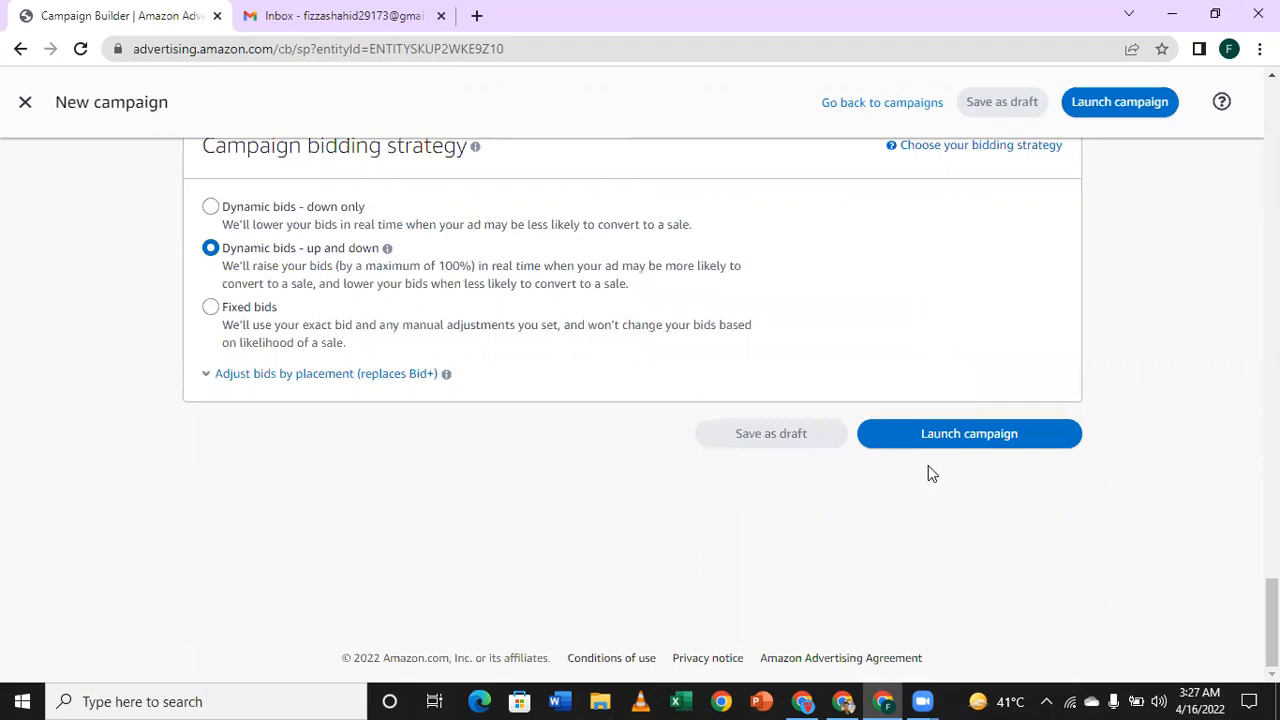
scroll(928, 465, up, 5)
scroll(926, 470, up, 10)
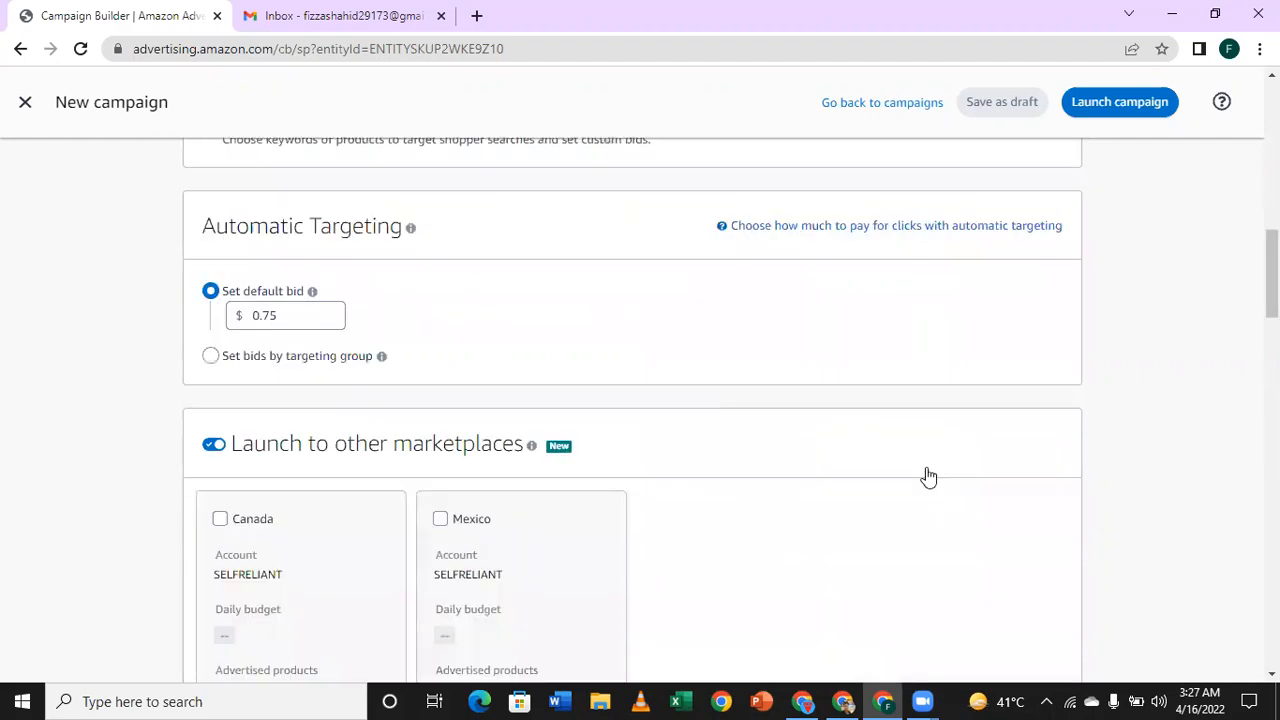
scroll(928, 477, up, 3)
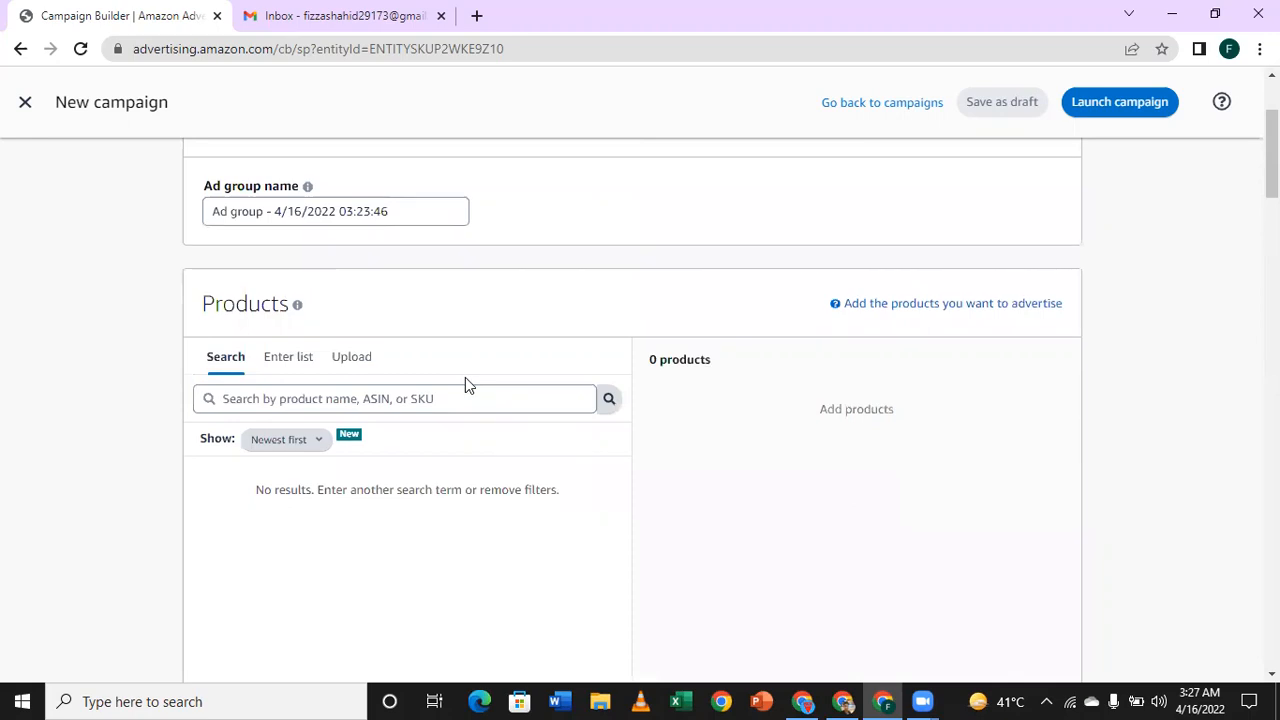
Step: Switch automatic targeting to bids by targeting group and disable Loose match, Substitutes and Complements, leaving only Close match enabled
scroll(445, 386, down, 3)
scroll(253, 320, down, 2)
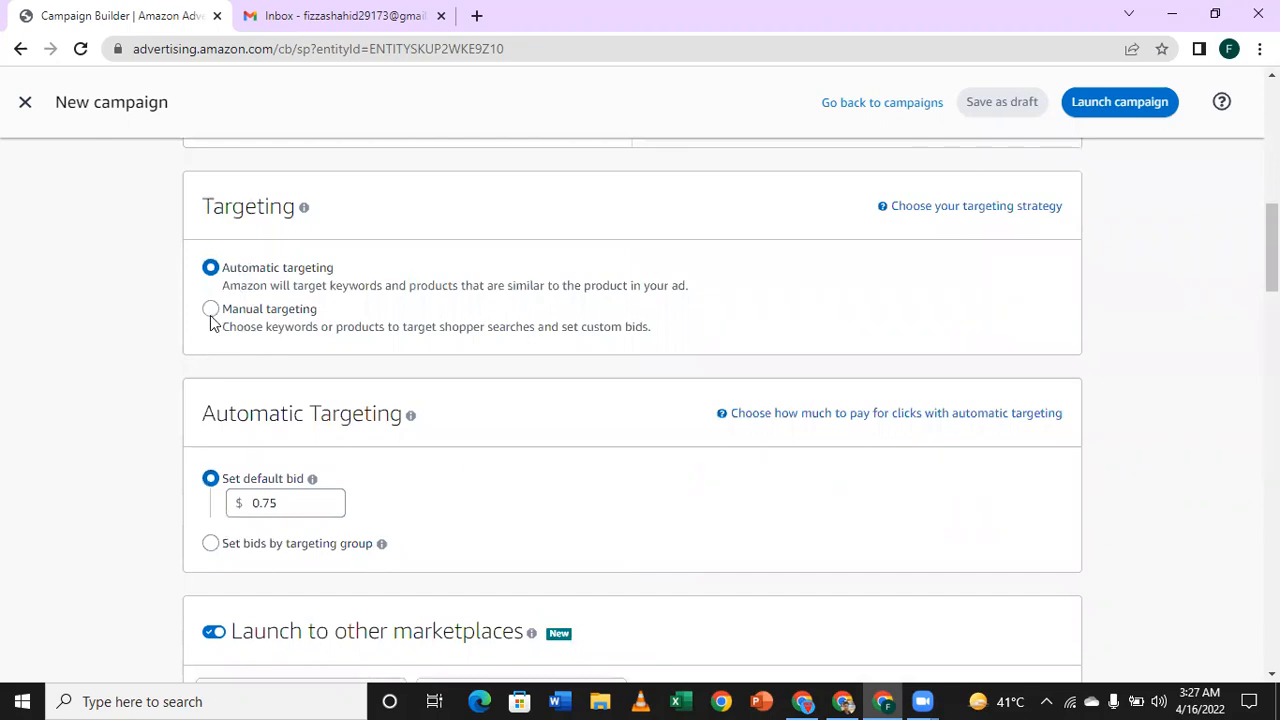
scroll(480, 320, down, 2)
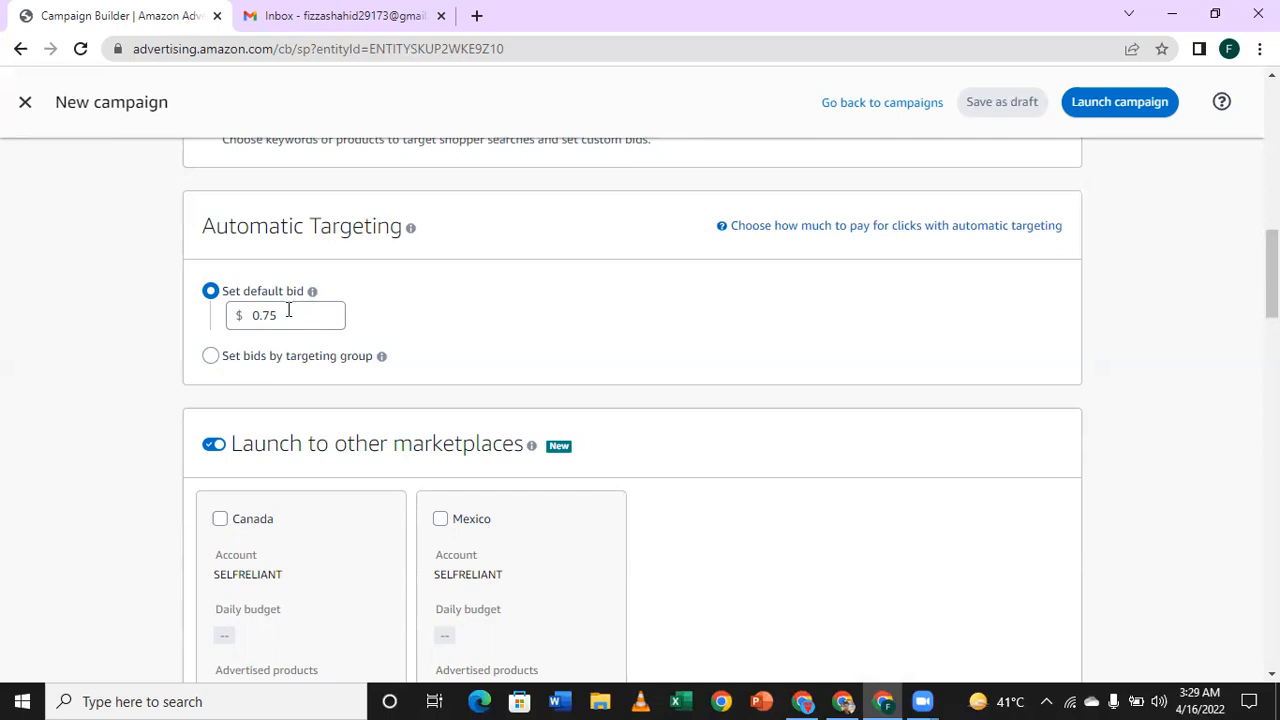
click(208, 358)
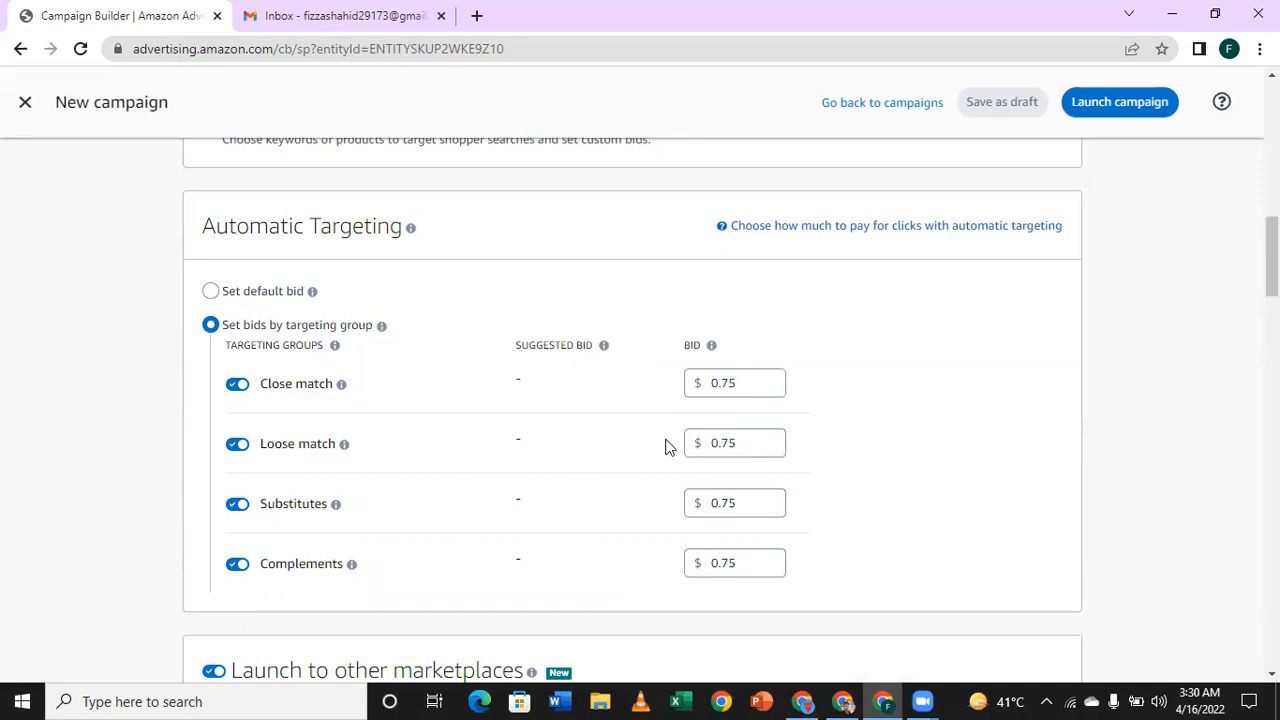
click(238, 445)
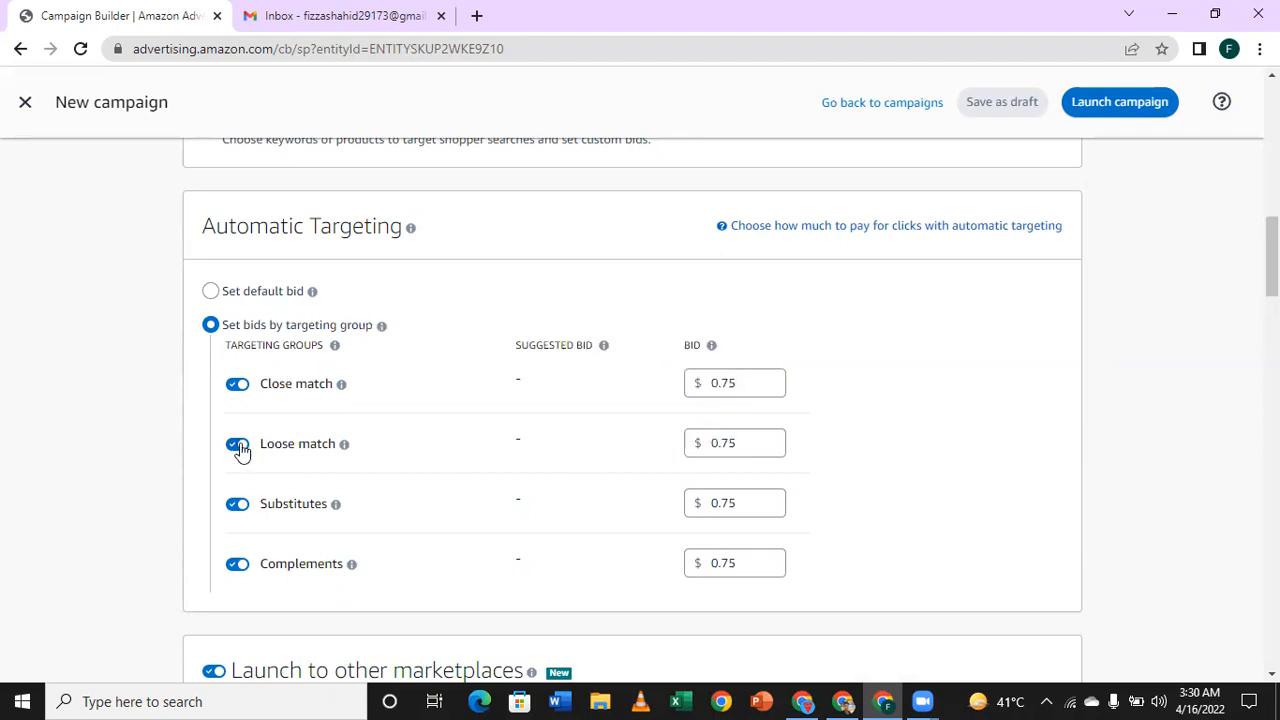
click(238, 508)
click(238, 566)
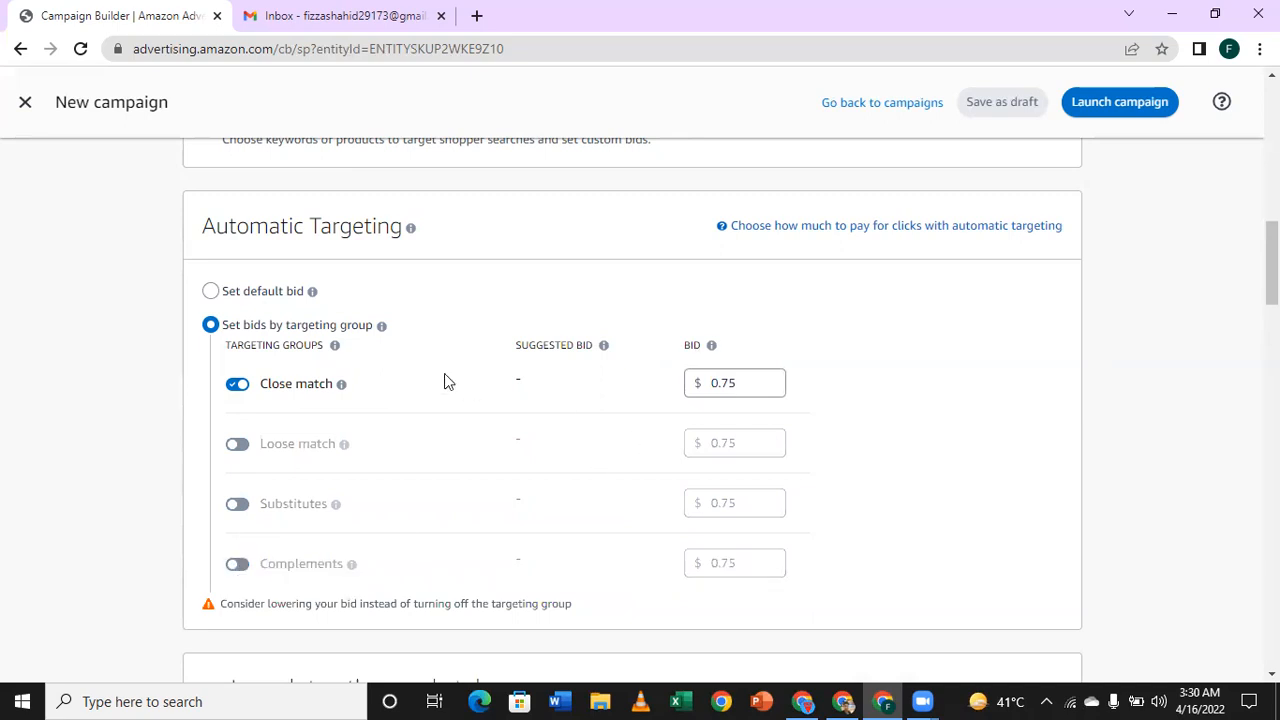
Step: Examine the remaining campaign sections down to the bidding strategy, and recheck the ad group, products and targeting settings
scroll(709, 406, down, 5)
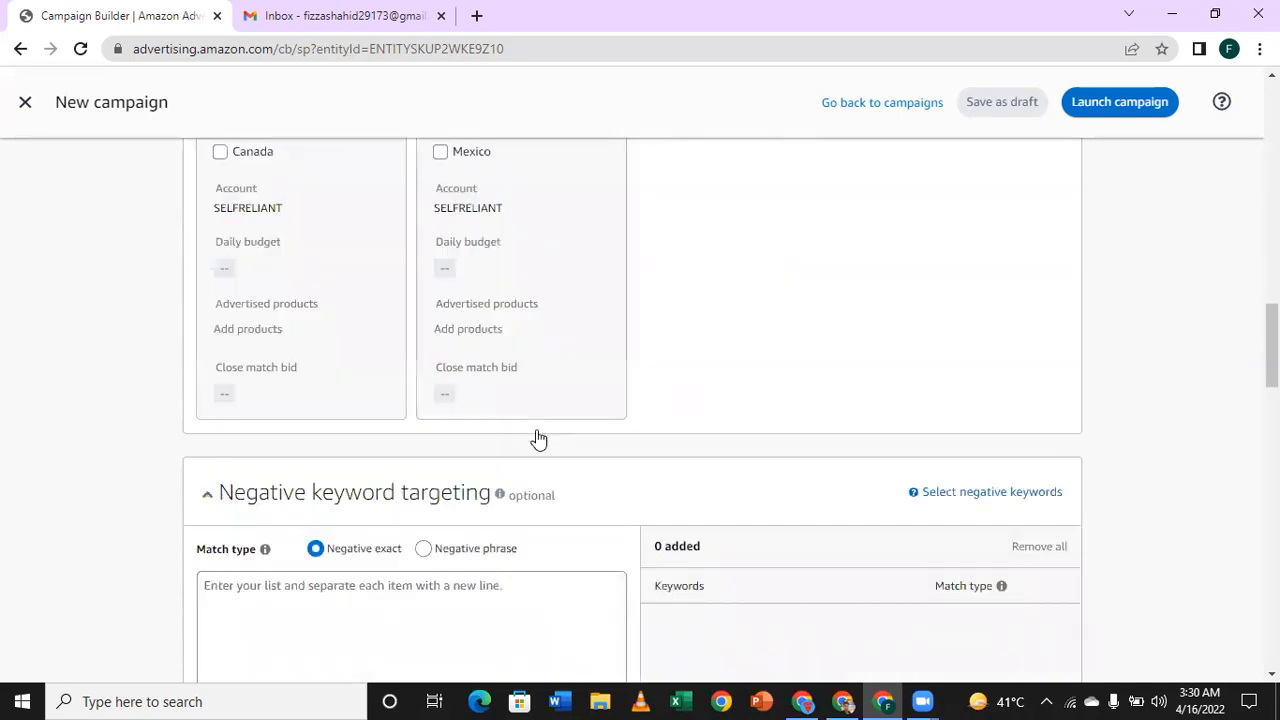
scroll(538, 438, down, 10)
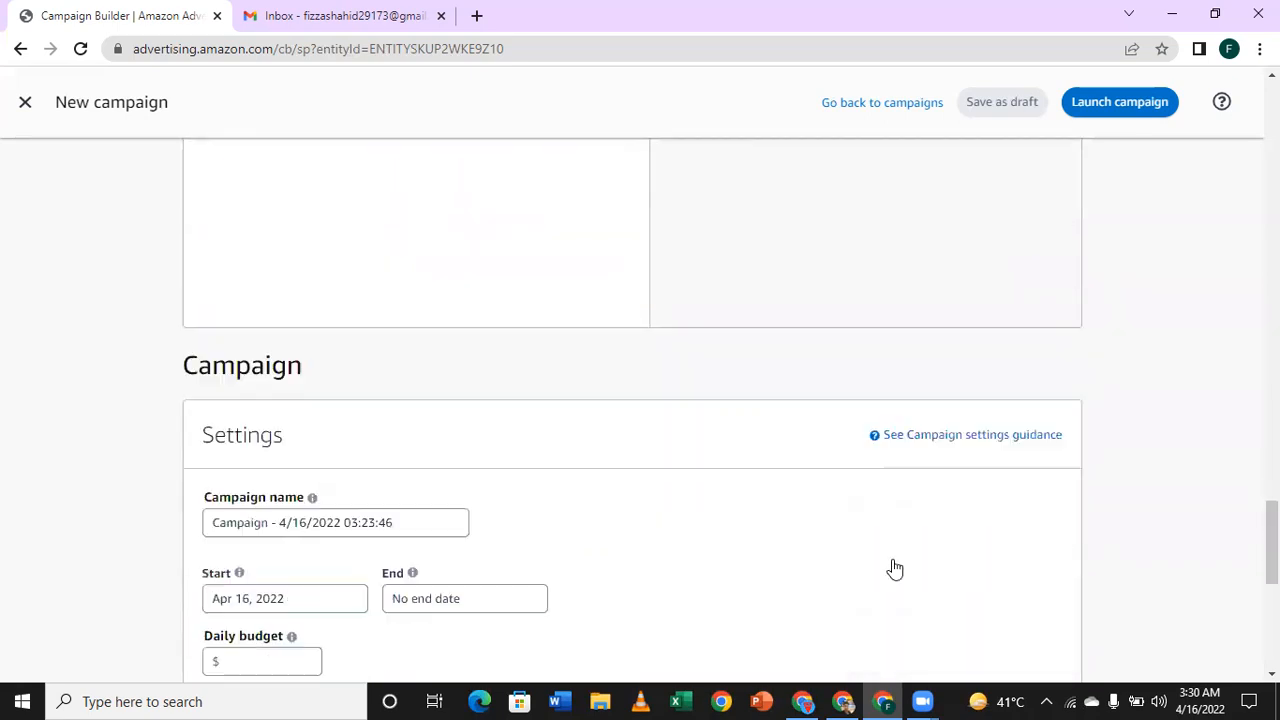
scroll(895, 568, down, 5)
scroll(920, 500, up, 2)
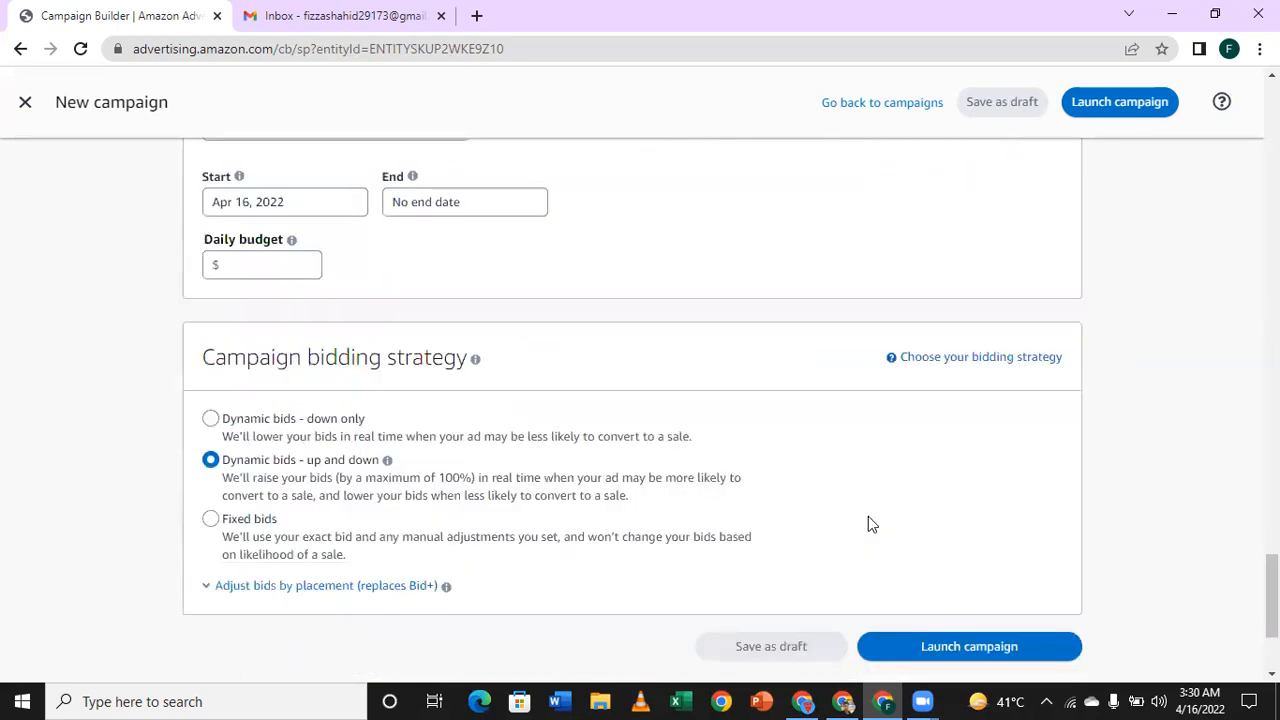
scroll(726, 480, up, 15)
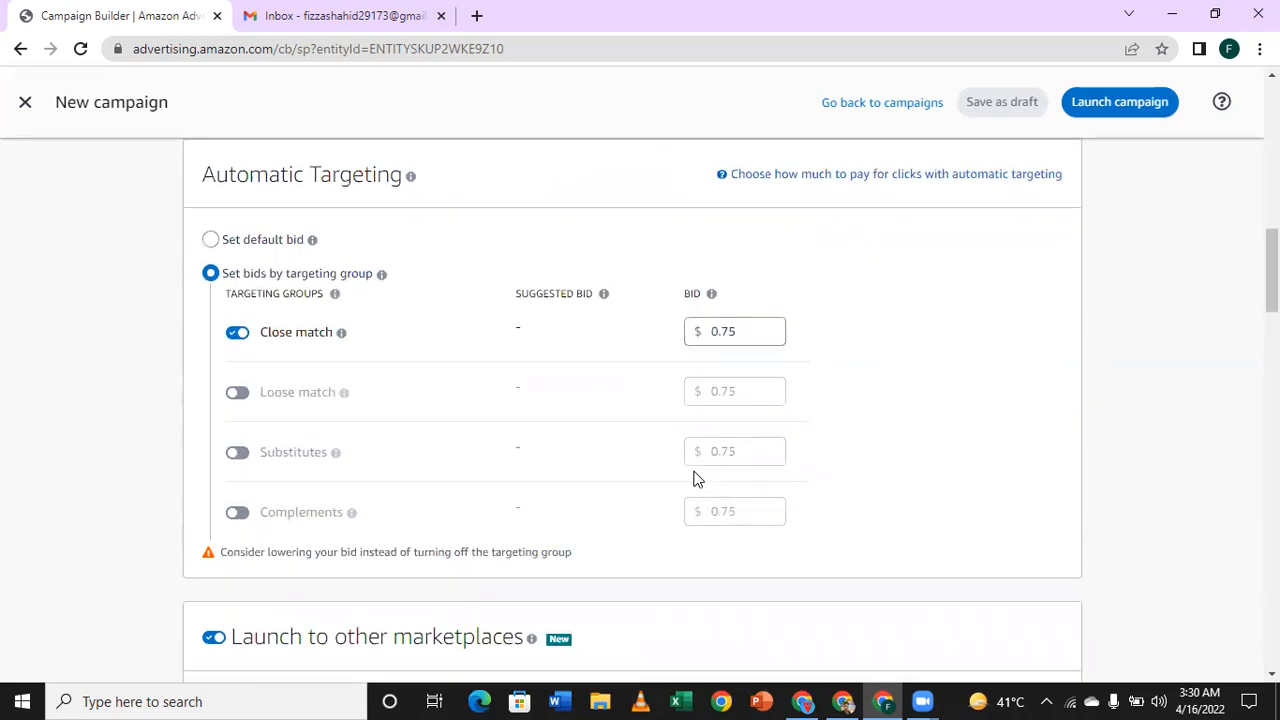
scroll(697, 479, up, 10)
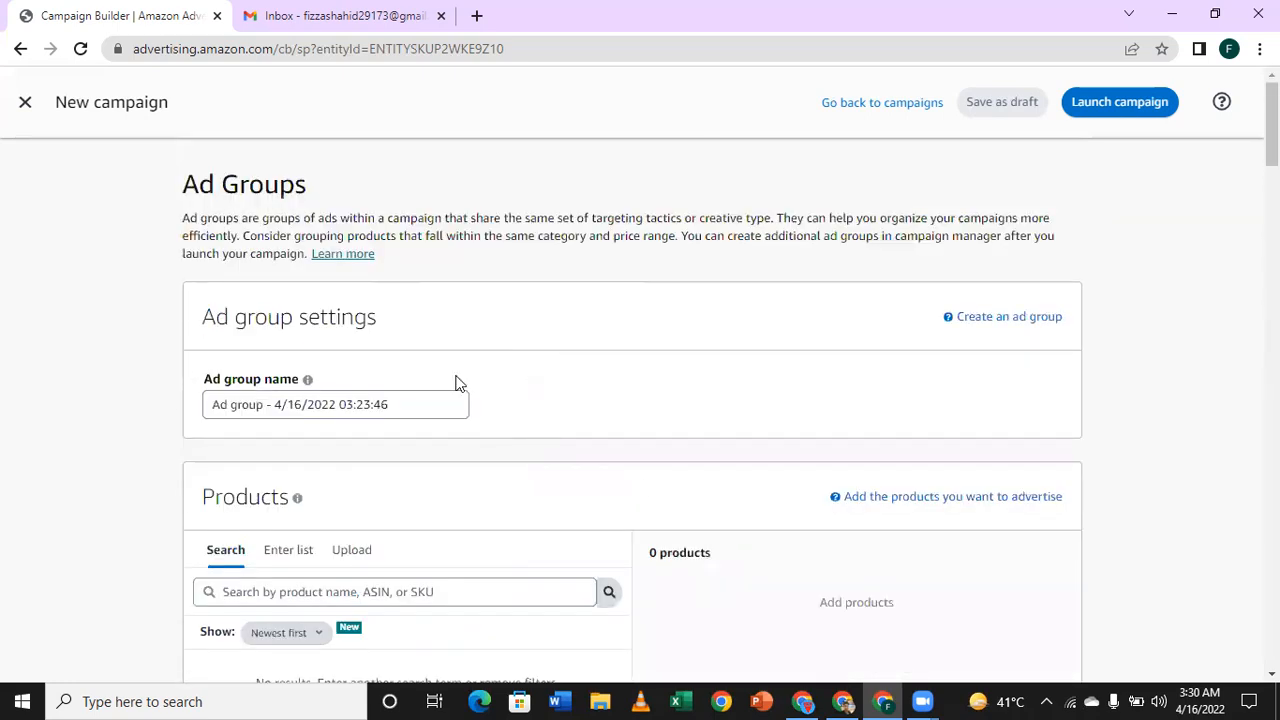
scroll(389, 434, down, 3)
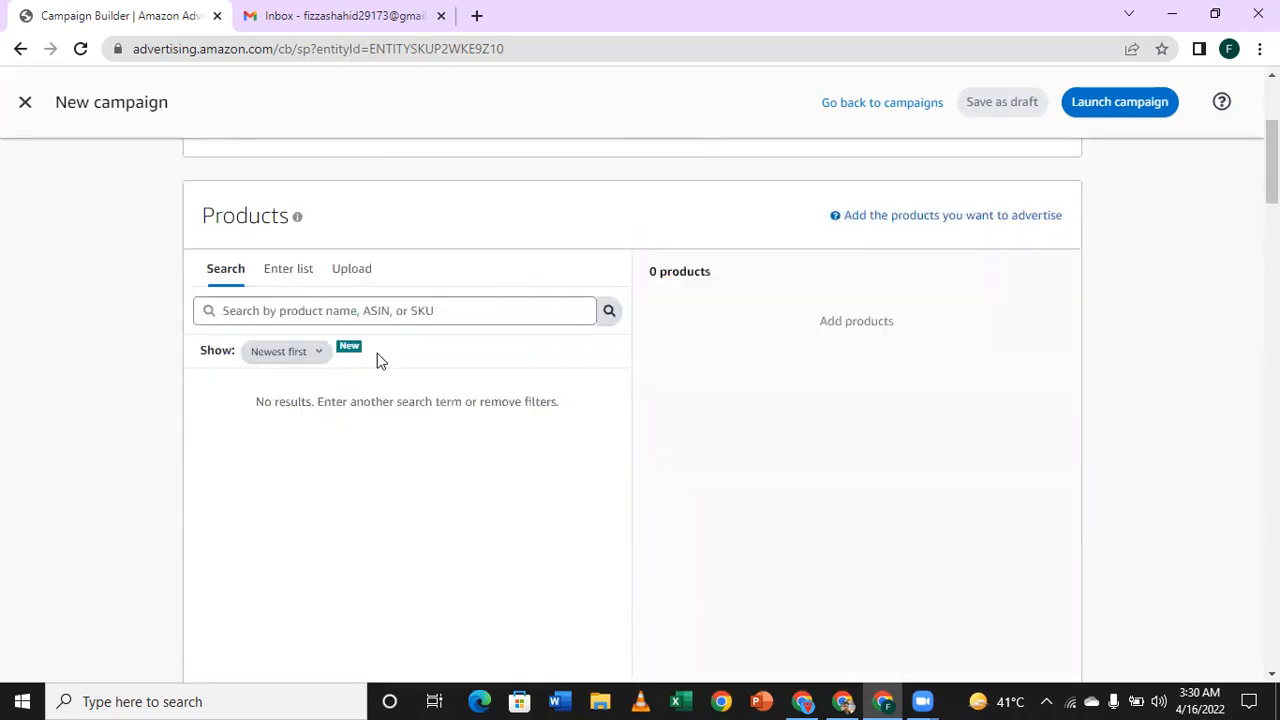
scroll(400, 389, down, 6)
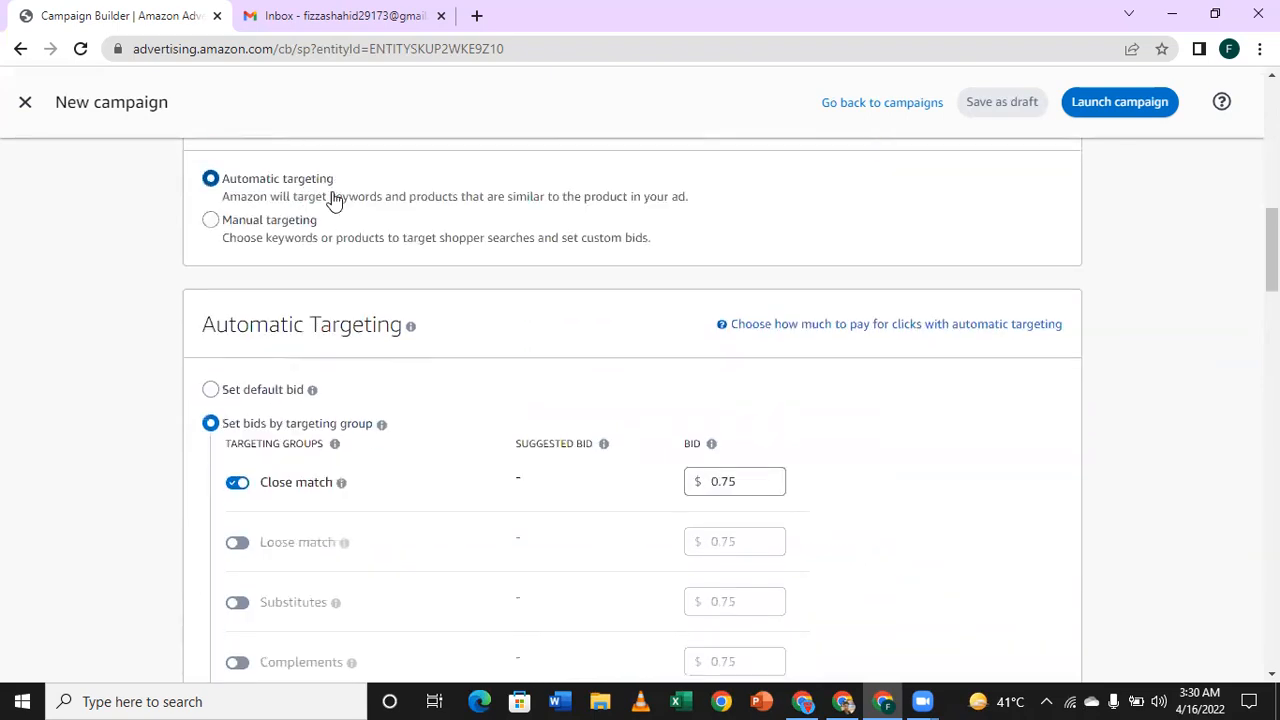
Step: Disable the Close match targeting group and enable Loose match instead
scroll(330, 215, down, 3)
scroll(323, 257, up, 1)
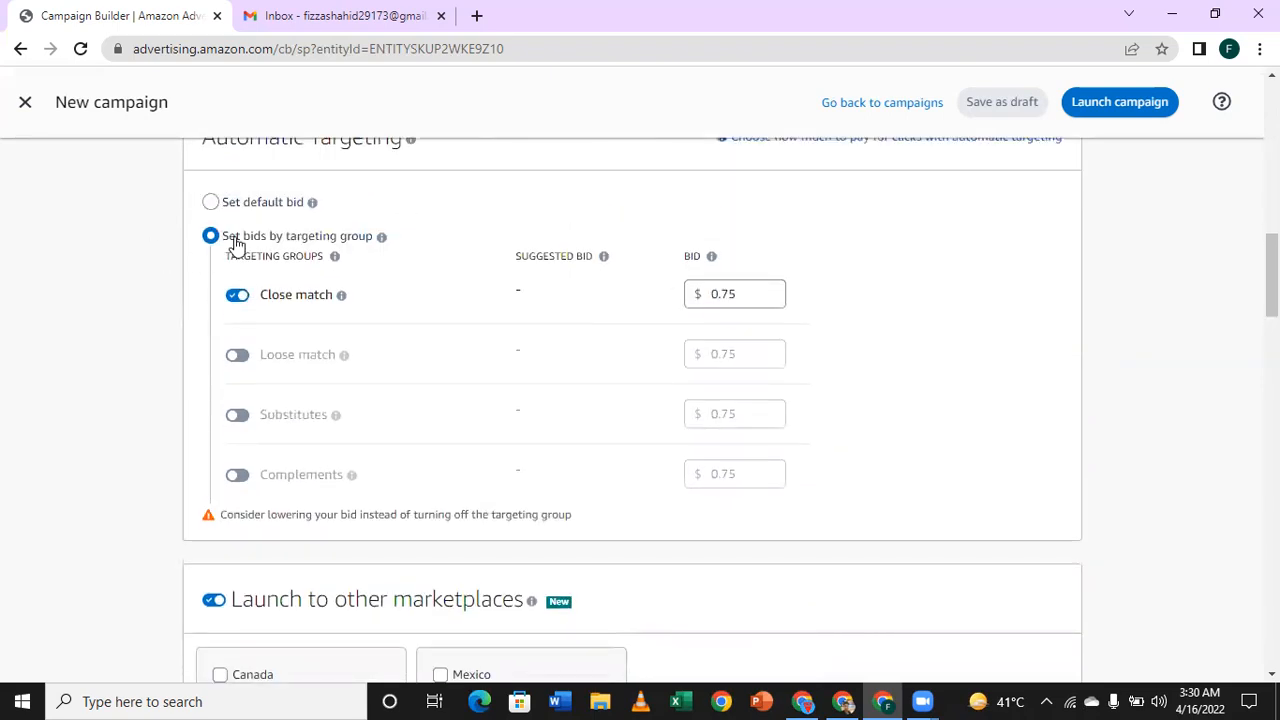
click(238, 298)
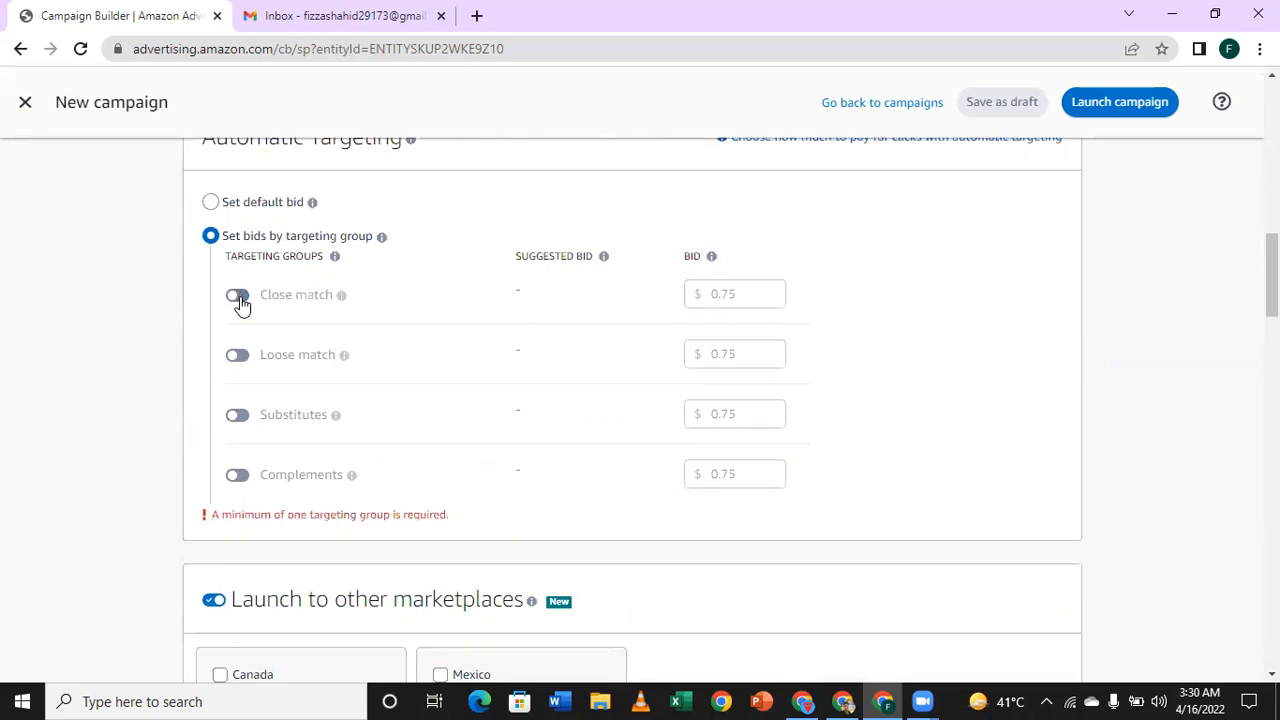
click(236, 358)
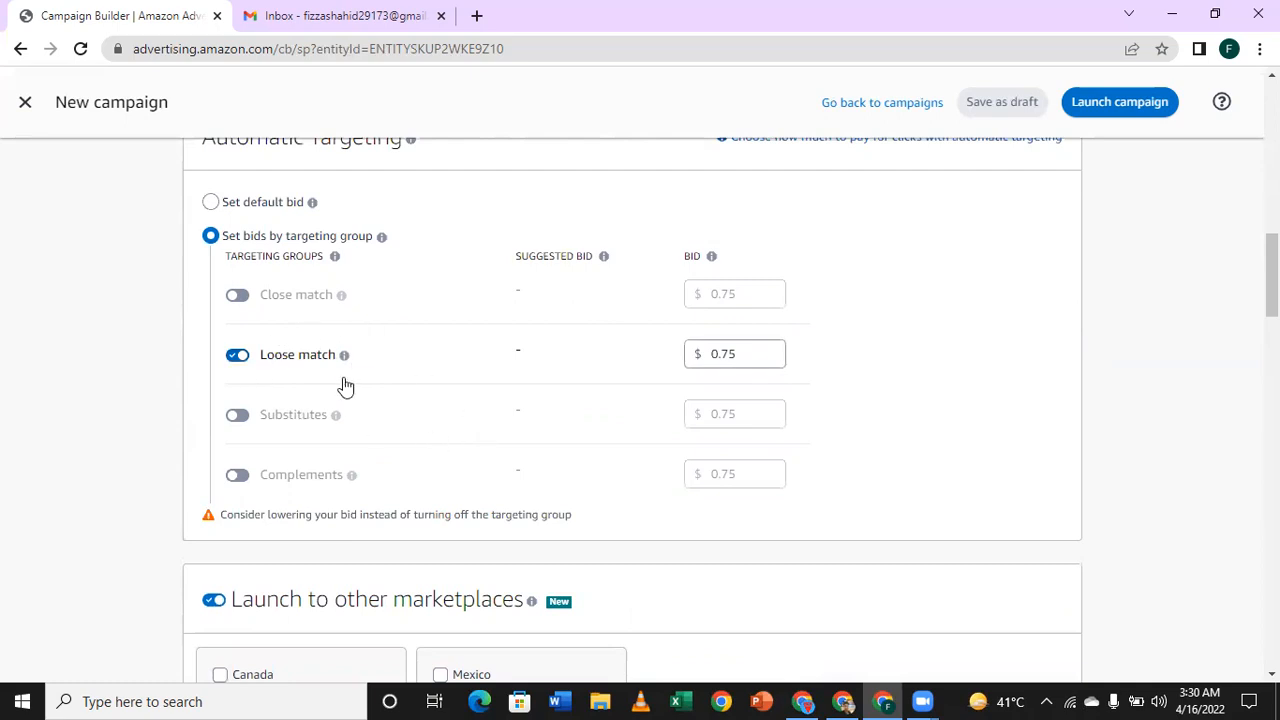
Step: Review the negative targeting, campaign settings and bidding strategy for the Loose match setup, and return to the ad group's products
scroll(757, 383, down, 5)
scroll(431, 348, down, 2)
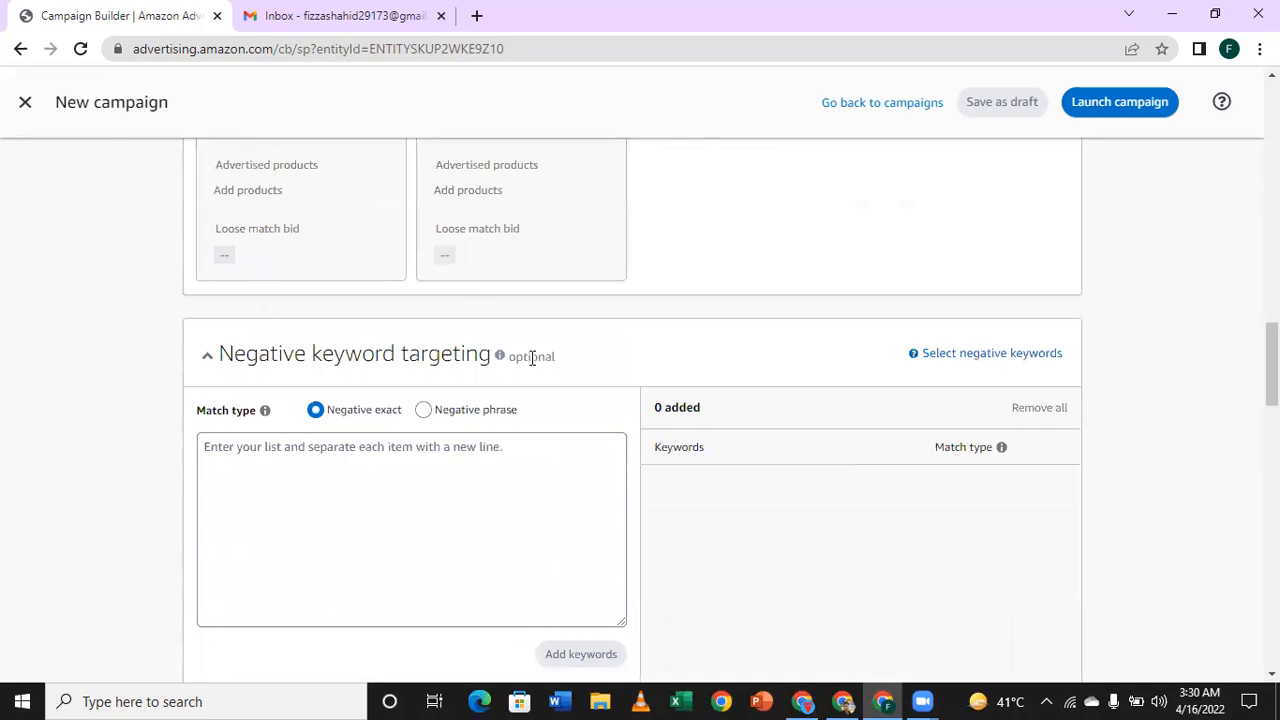
scroll(530, 355, down, 6)
scroll(600, 360, down, 4)
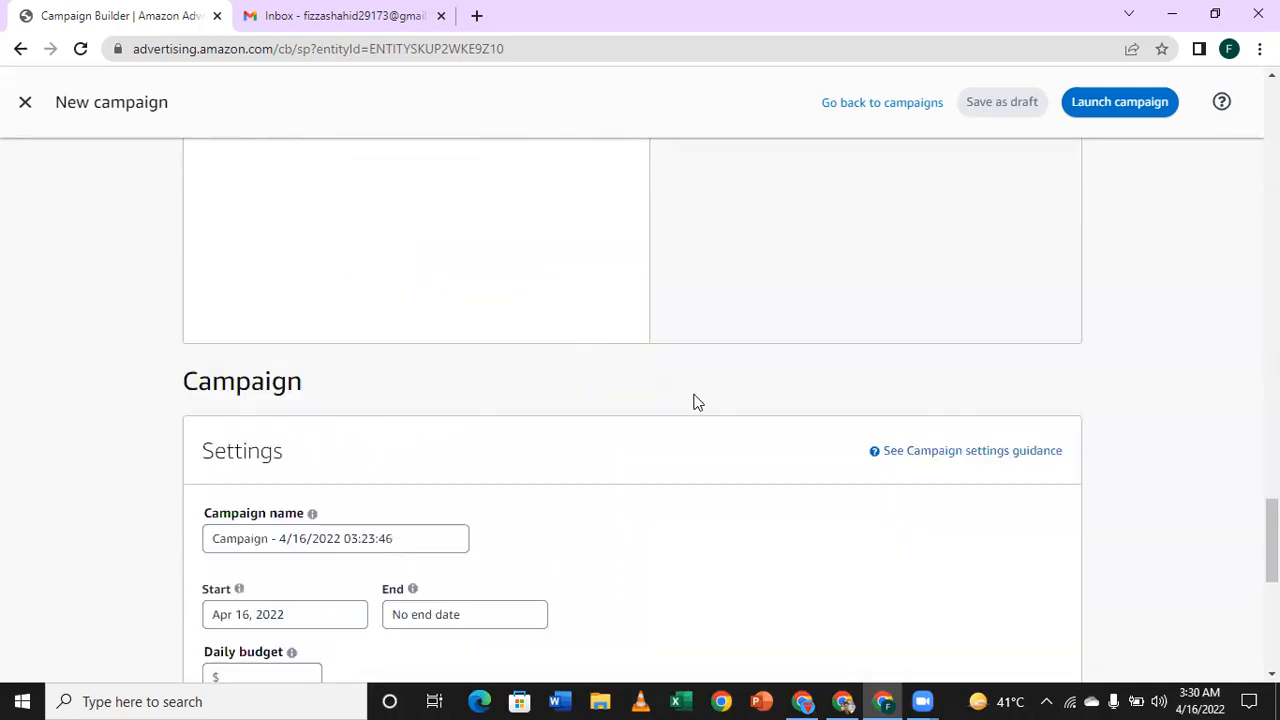
scroll(751, 434, down, 1)
scroll(997, 449, down, 5)
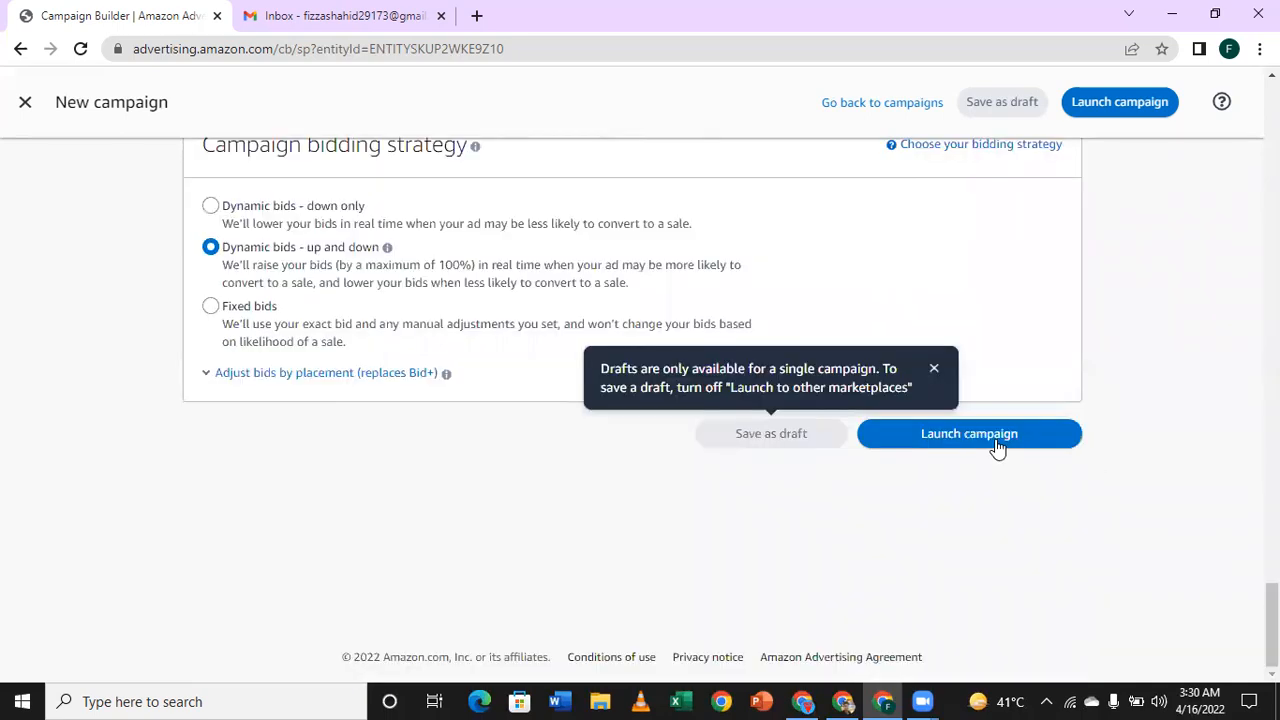
scroll(877, 409, up, 1)
scroll(754, 371, up, 6)
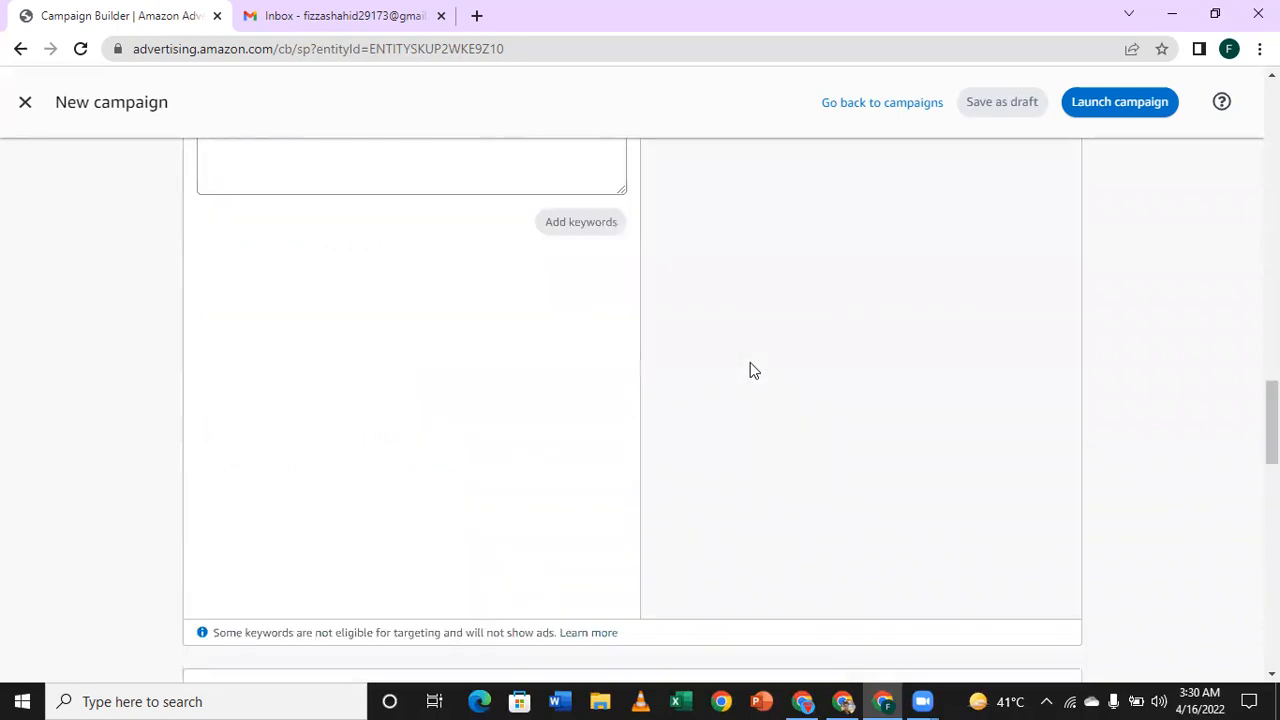
scroll(751, 372, up, 4)
scroll(751, 372, up, 8)
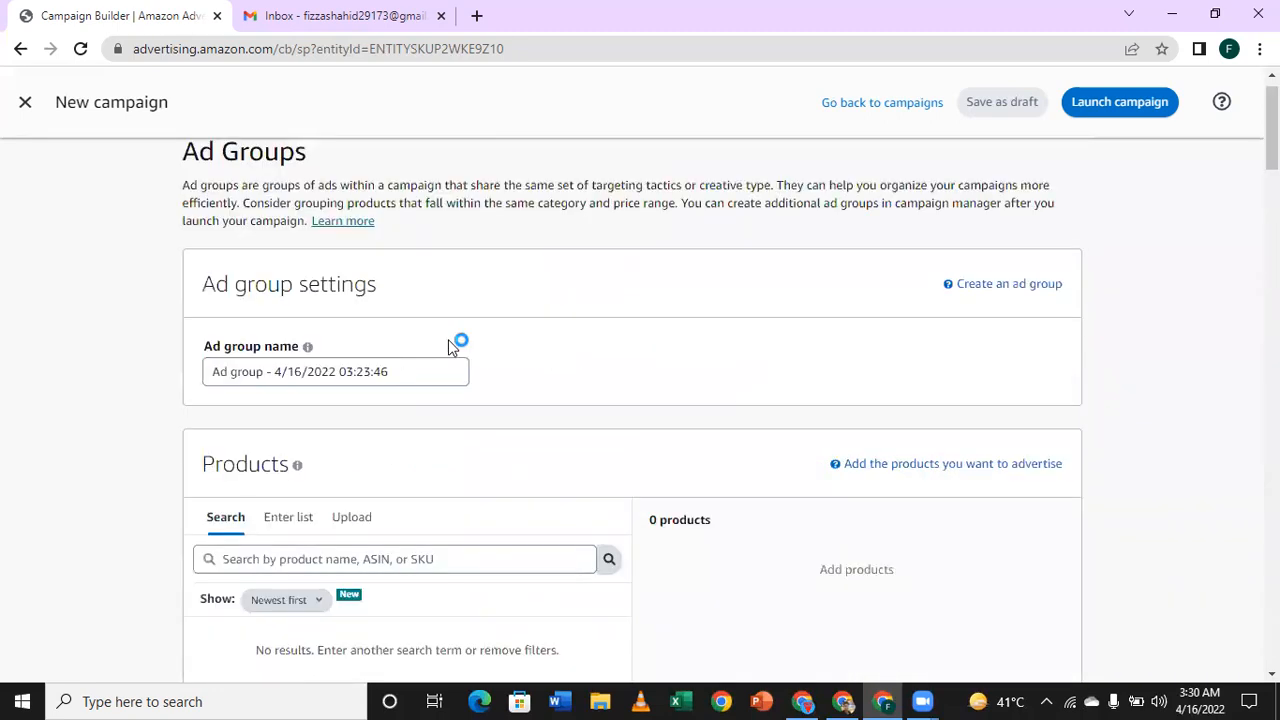
scroll(350, 355, up, 1)
scroll(471, 346, down, 3)
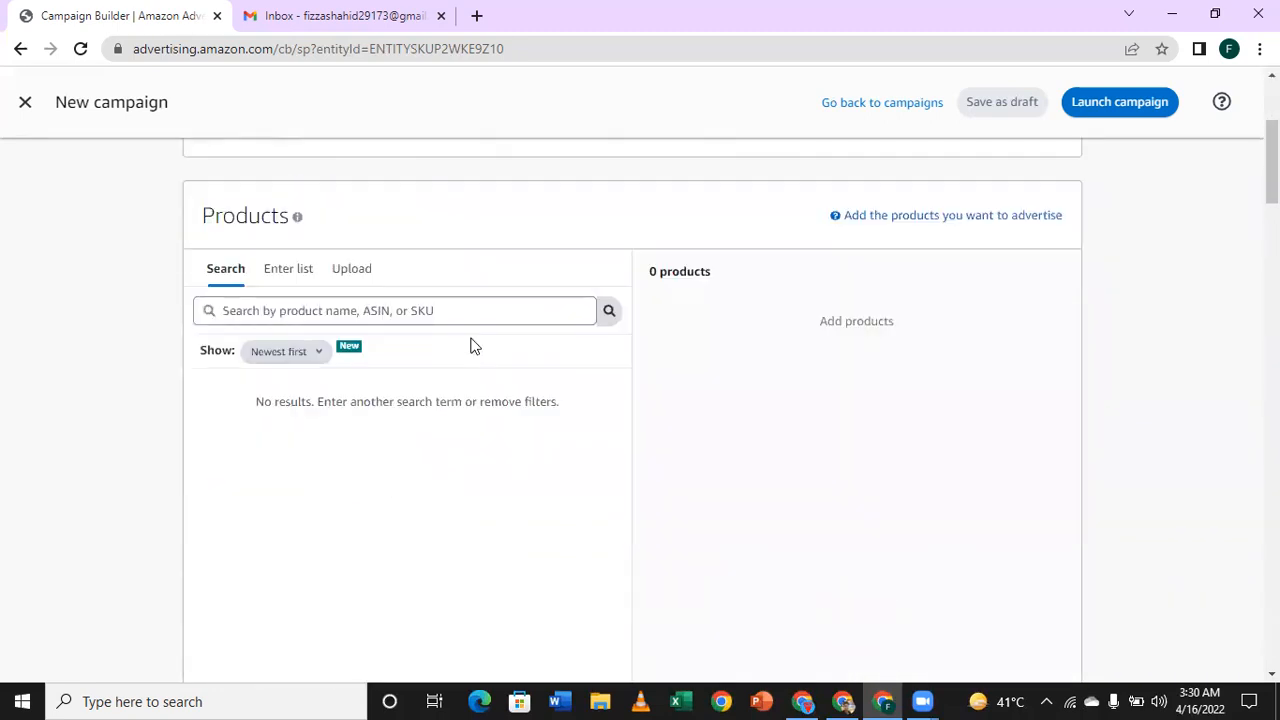
Step: Disable the Loose match targeting group and enable Substitutes instead
scroll(363, 323, down, 5)
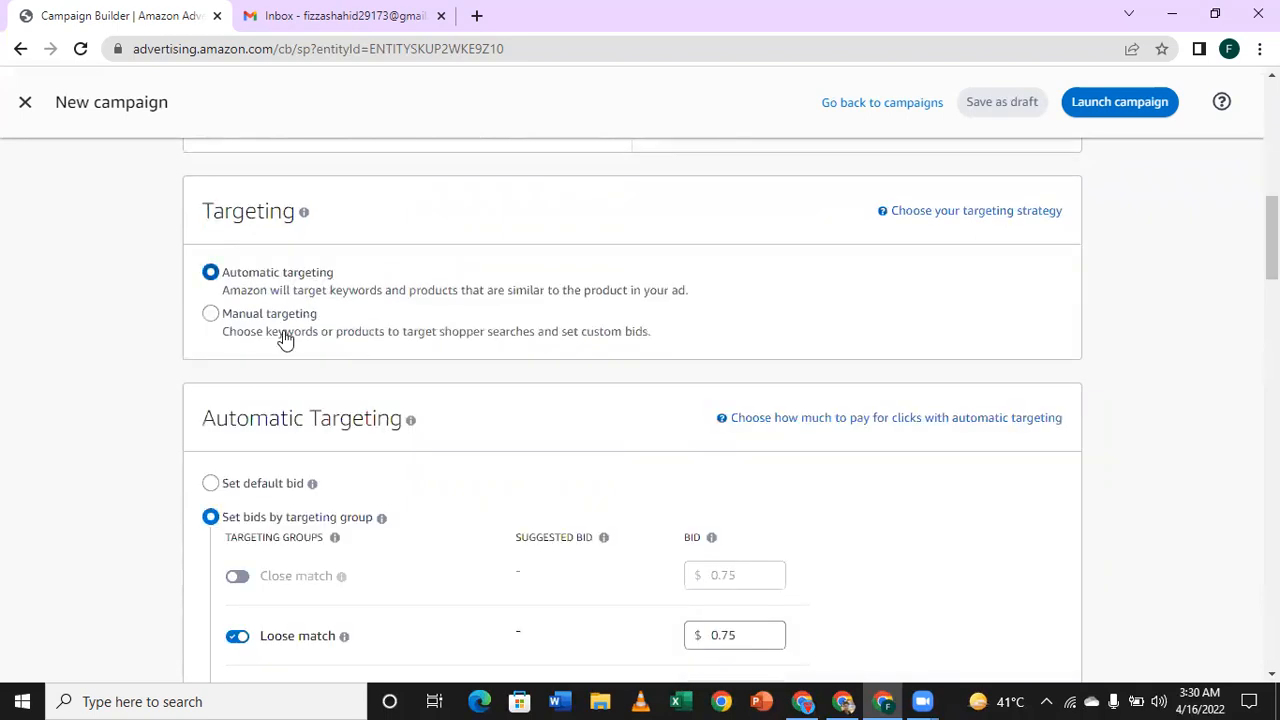
scroll(252, 370, down, 3)
click(240, 357)
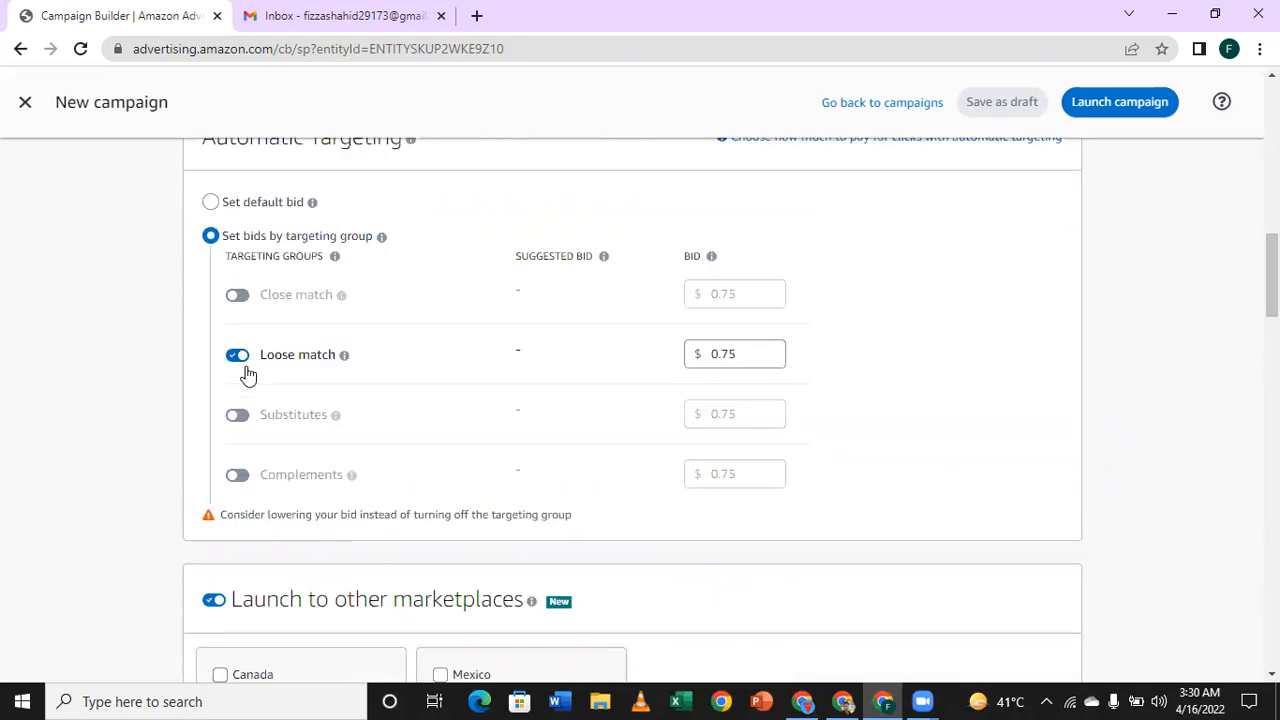
click(236, 418)
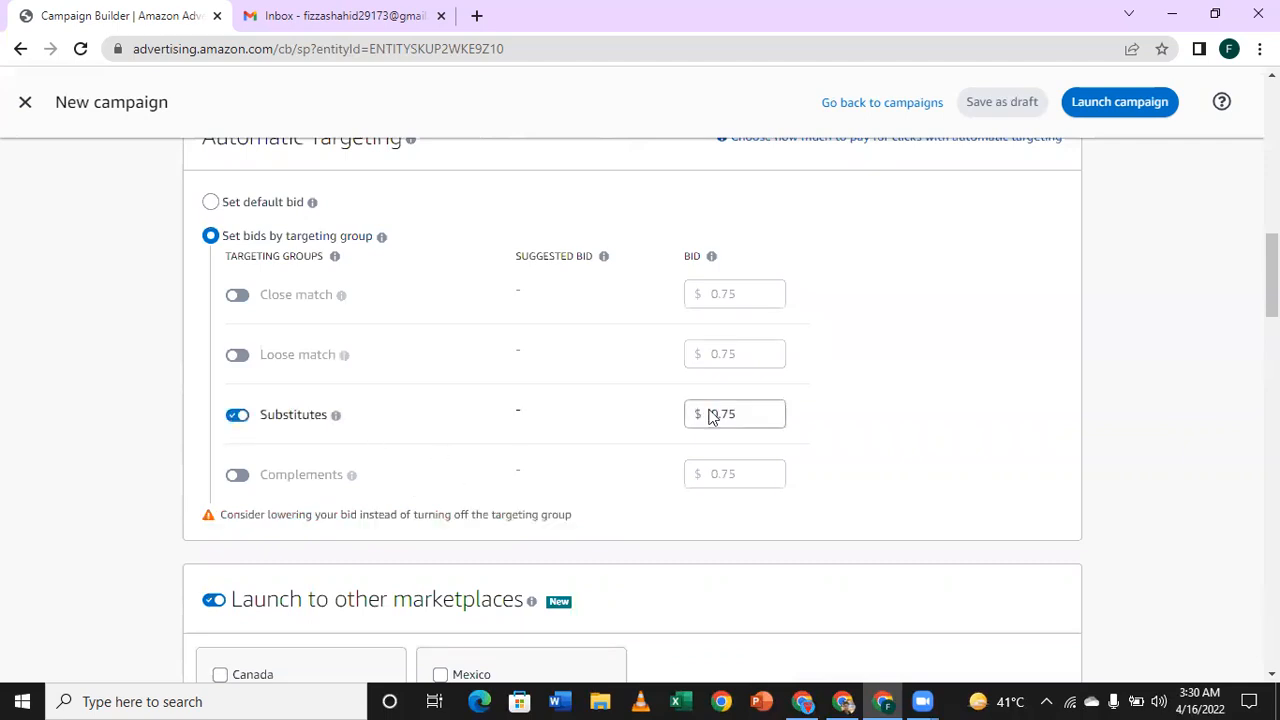
Step: Review the sections below the Substitutes setup down to the launch options, and return to the automatic and manual targeting choices
scroll(746, 389, down, 5)
scroll(686, 397, down, 5)
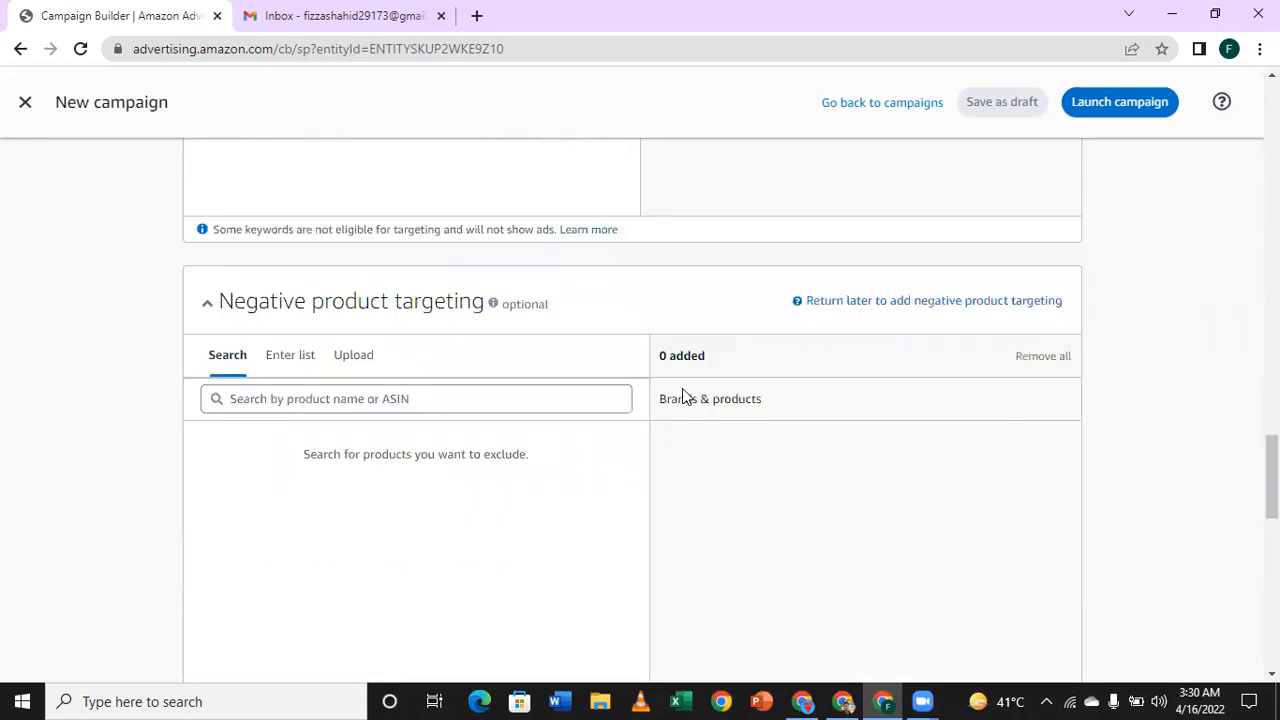
scroll(686, 398, down, 10)
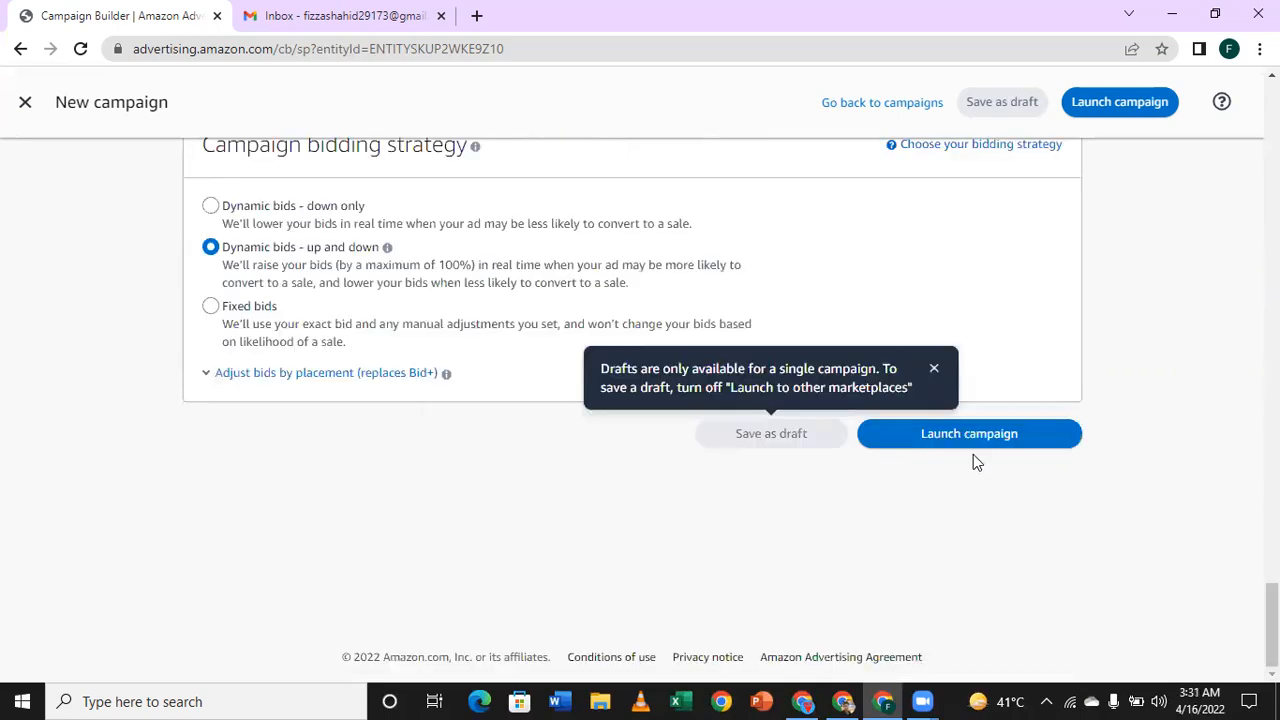
scroll(660, 402, up, 2)
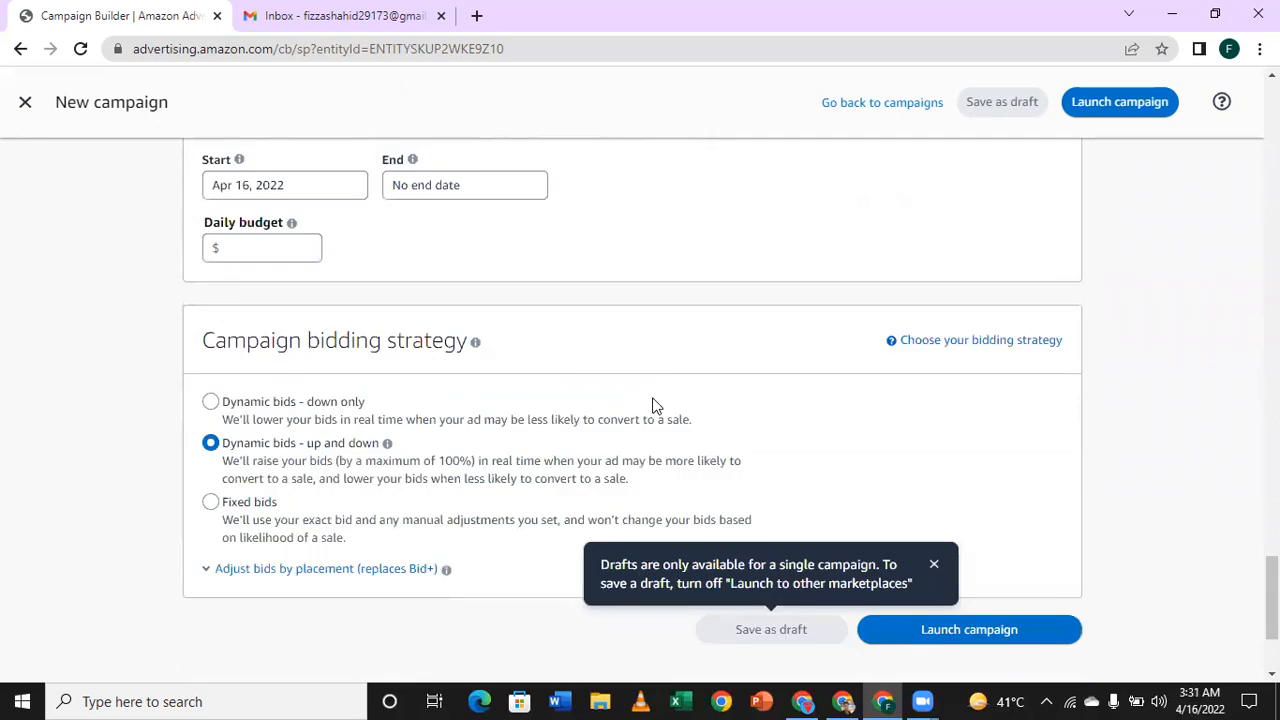
scroll(651, 406, up, 10)
scroll(651, 412, up, 5)
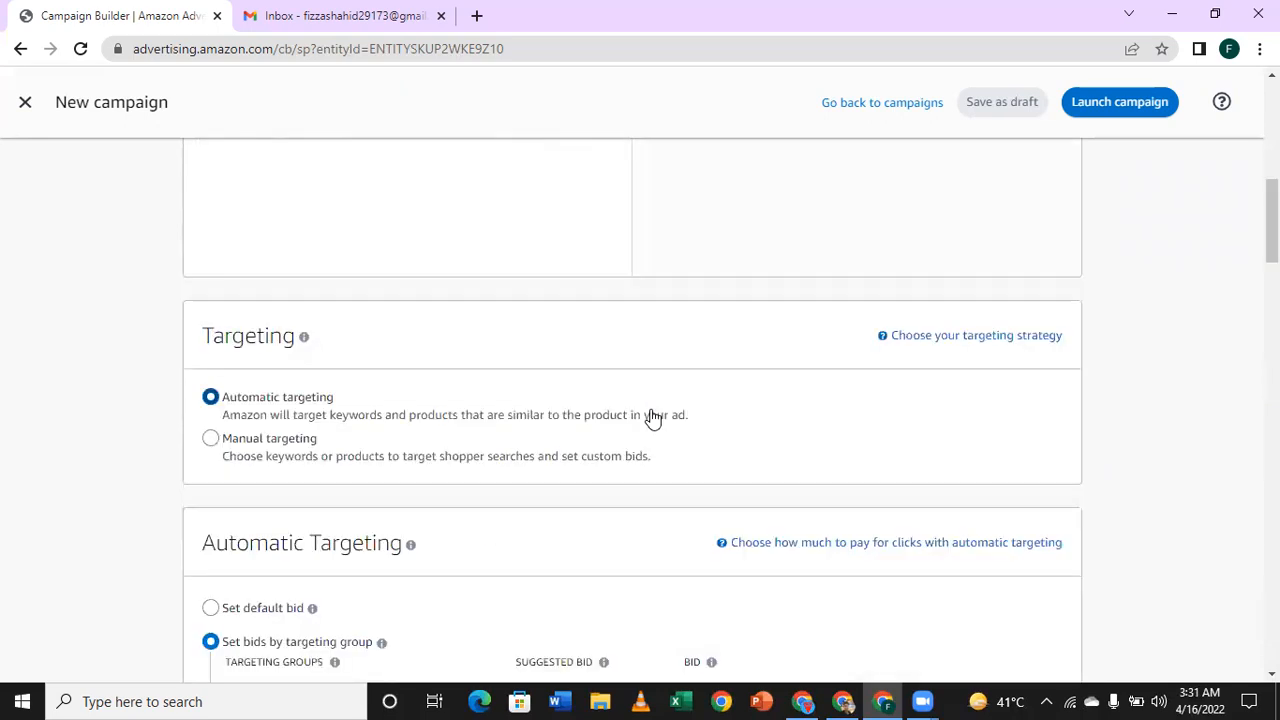
scroll(591, 457, down, 3)
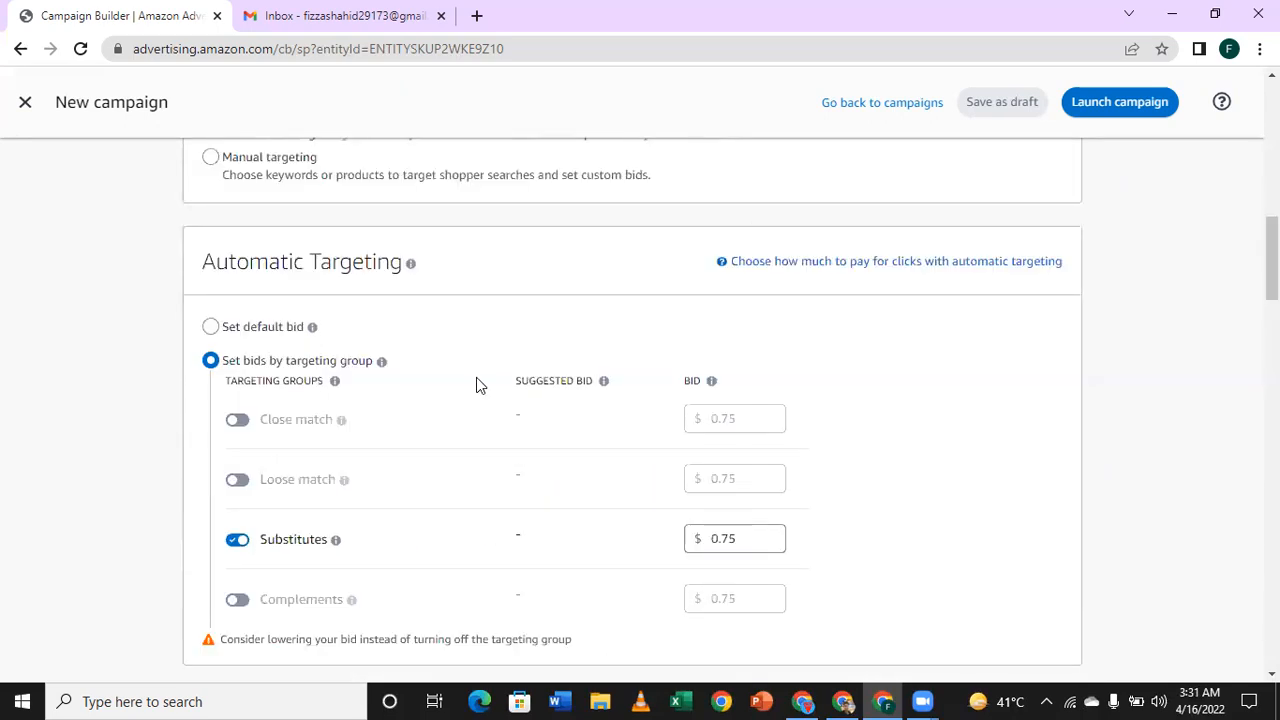
scroll(511, 433, up, 8)
scroll(517, 440, down, 5)
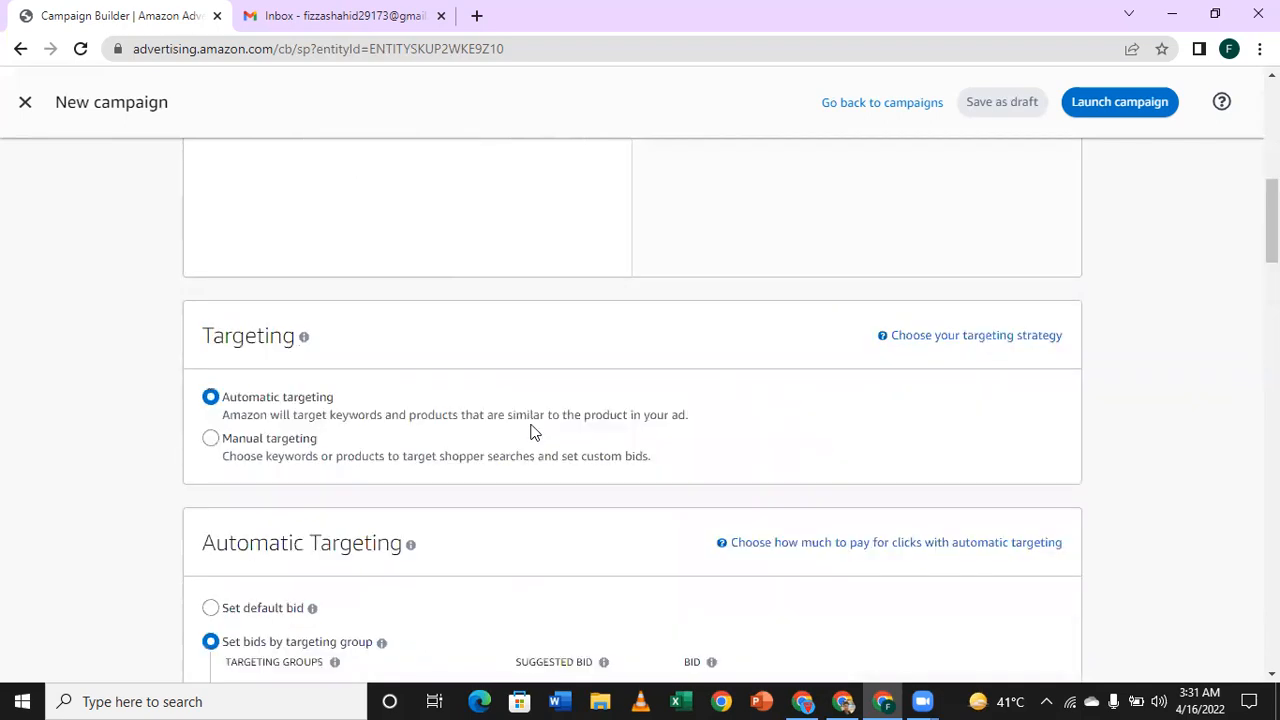
Step: Disable the Substitutes targeting group and enable Complements instead
scroll(331, 203, down, 2)
scroll(405, 288, down, 3)
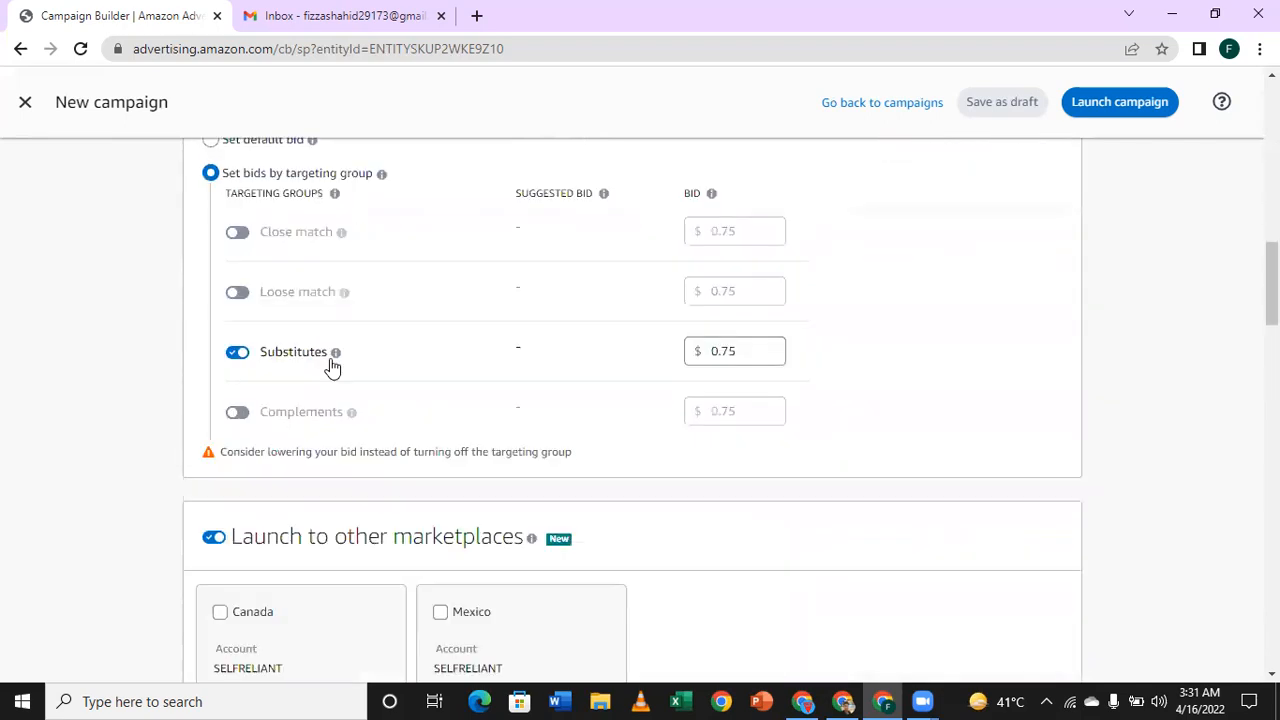
mouse_move(244, 366)
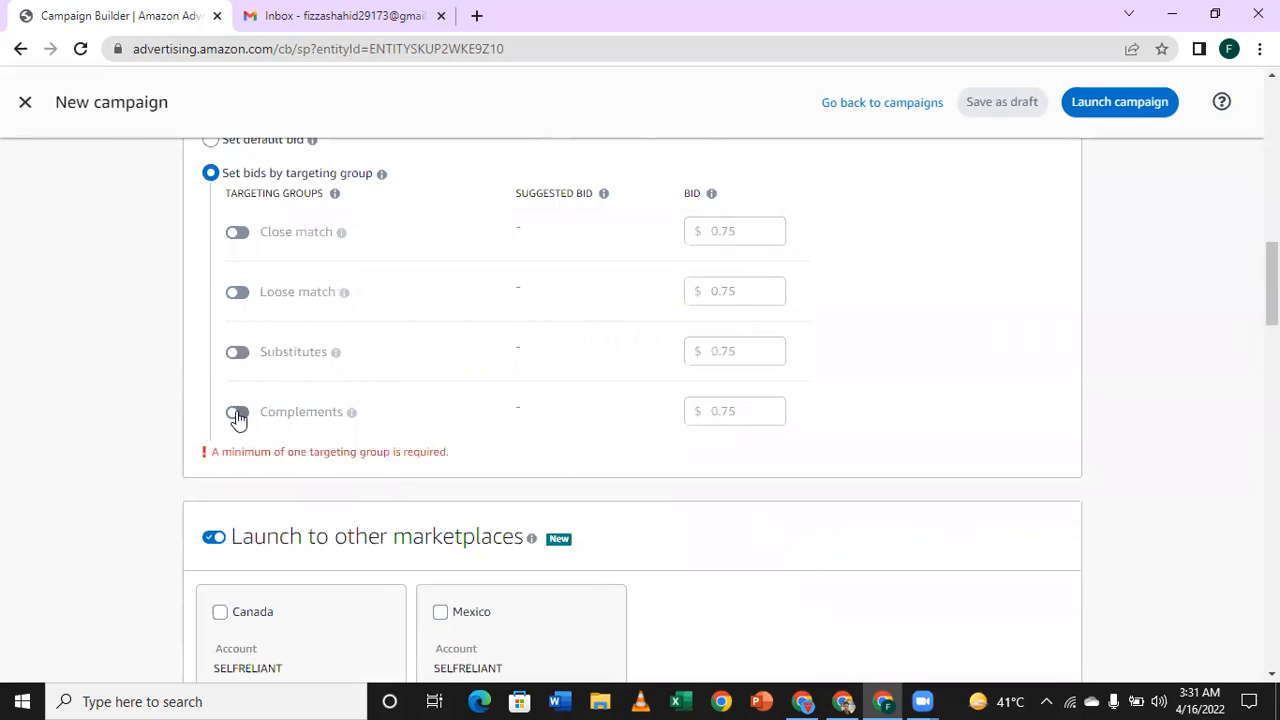
click(237, 416)
Step: Review the marketplaces, negative targeting, campaign settings and bidding strategy for the Complements setup, and return to the ad group's products
scroll(457, 331, down, 4)
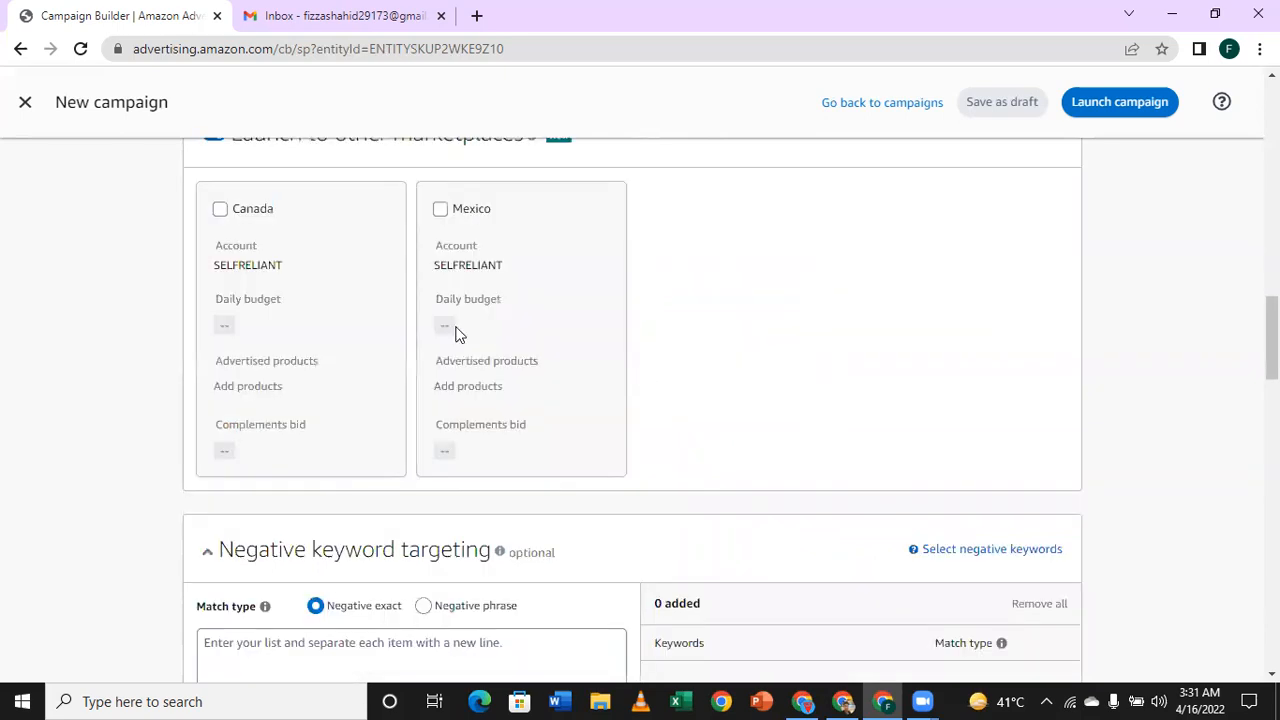
scroll(476, 403, down, 2)
scroll(476, 363, down, 3)
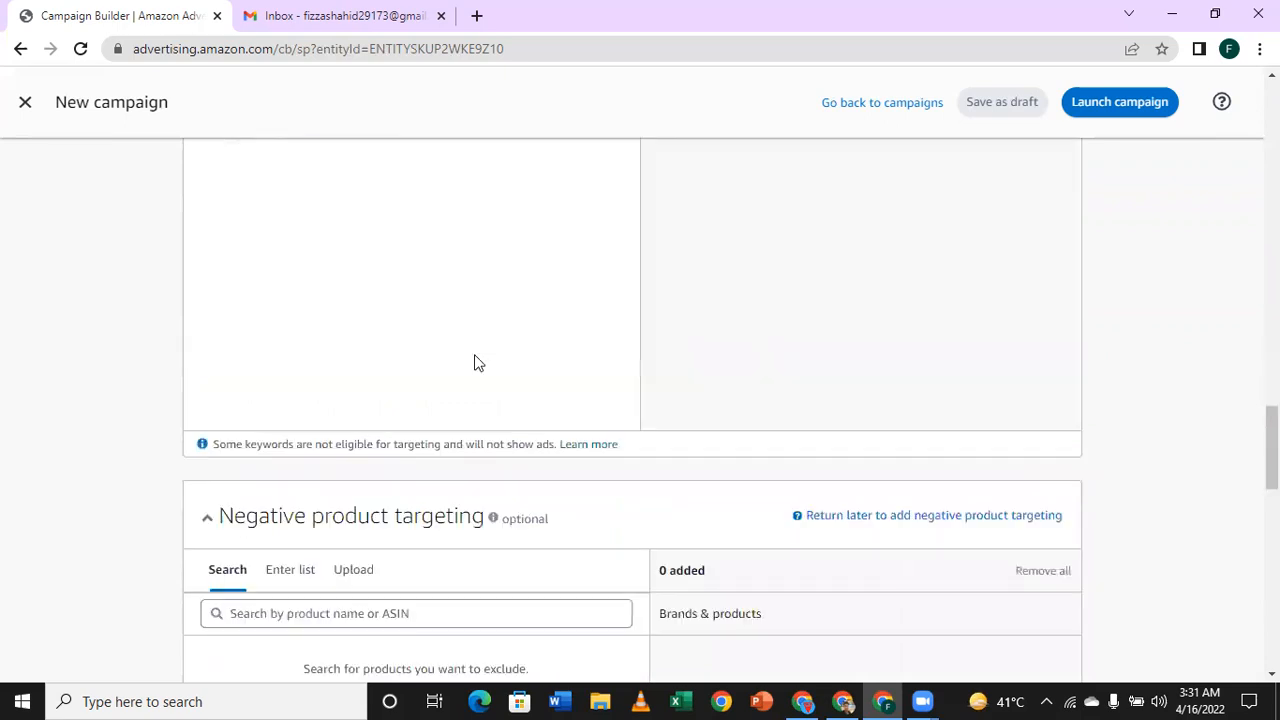
scroll(476, 363, down, 5)
scroll(623, 420, down, 5)
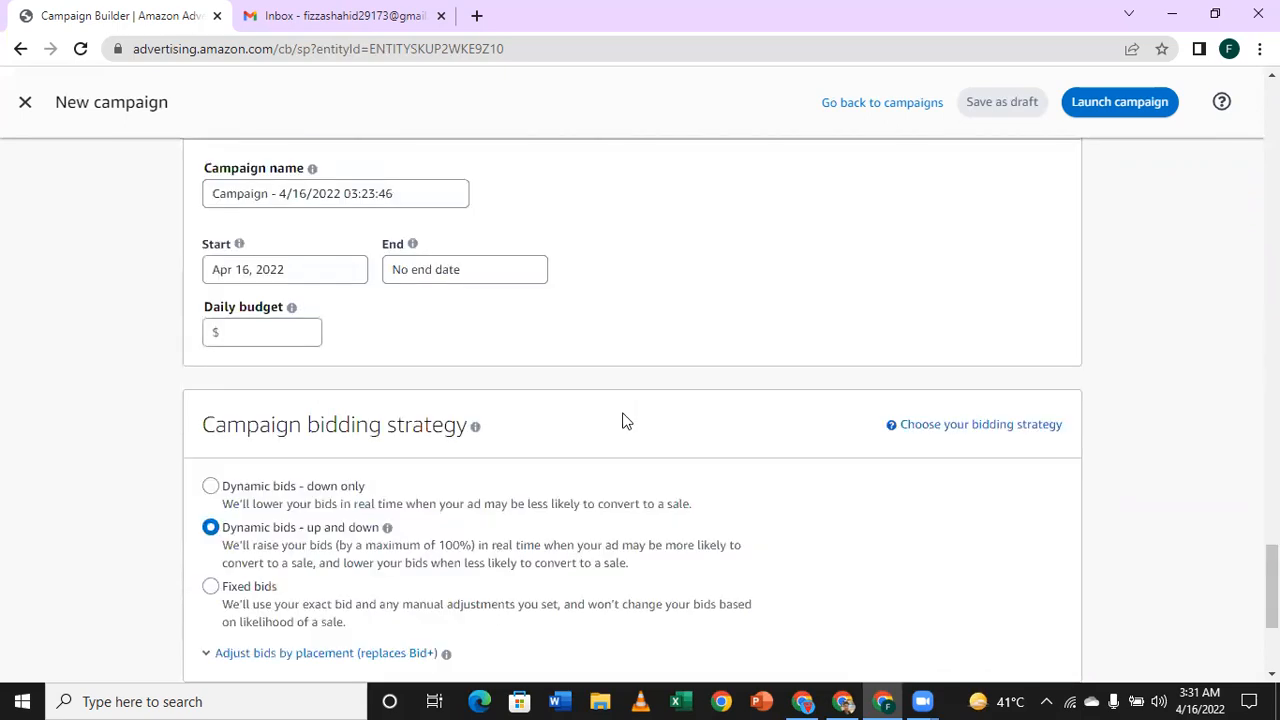
scroll(969, 478, down, 3)
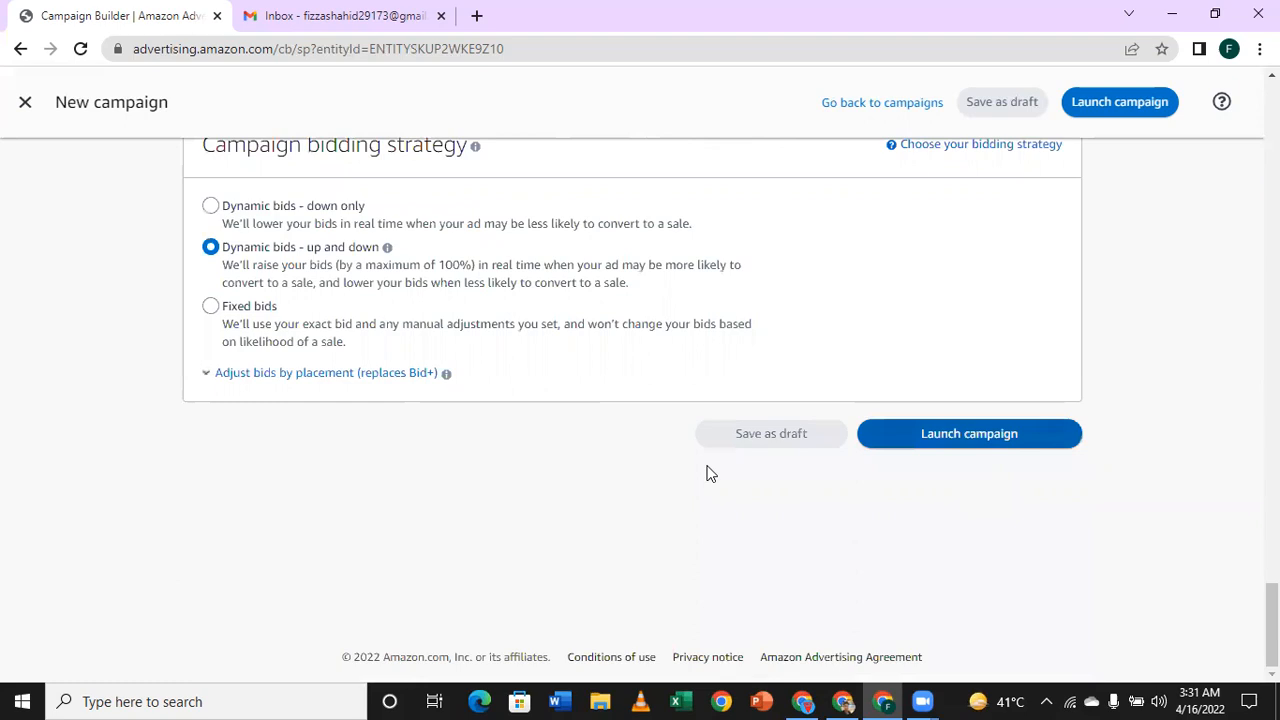
scroll(686, 483, up, 10)
scroll(686, 485, up, 8)
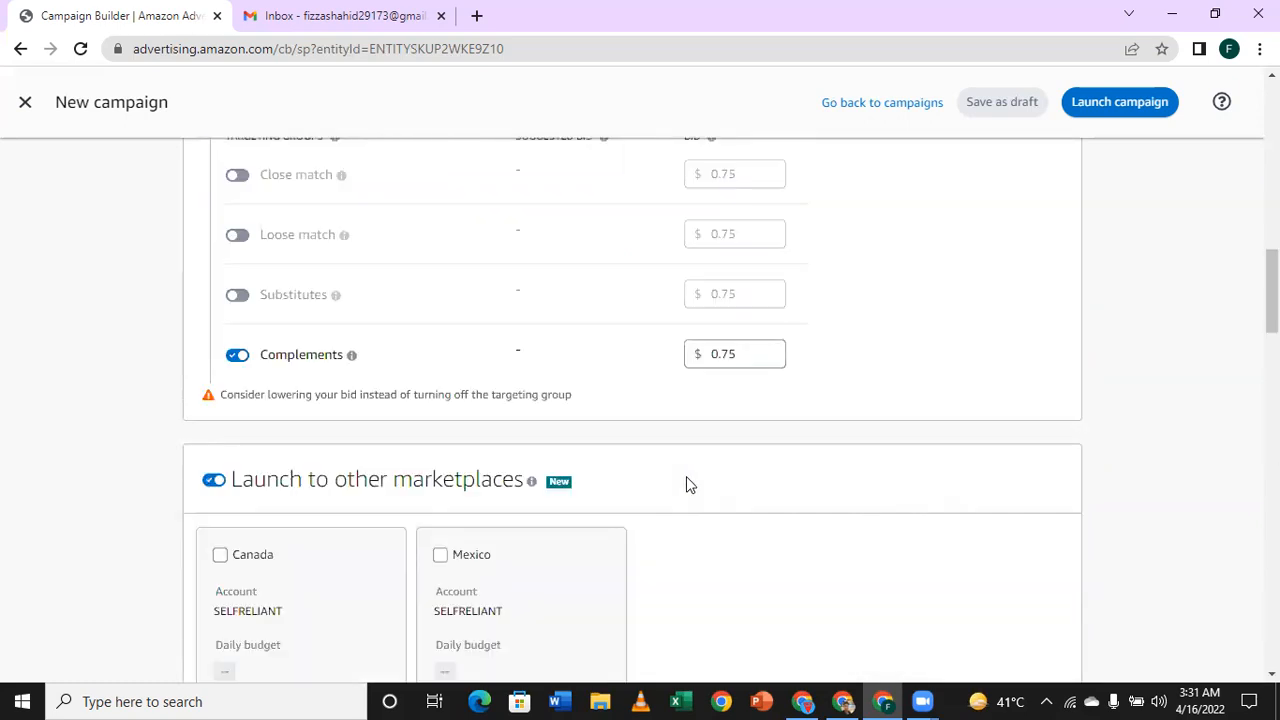
scroll(686, 484, up, 8)
scroll(686, 484, up, 5)
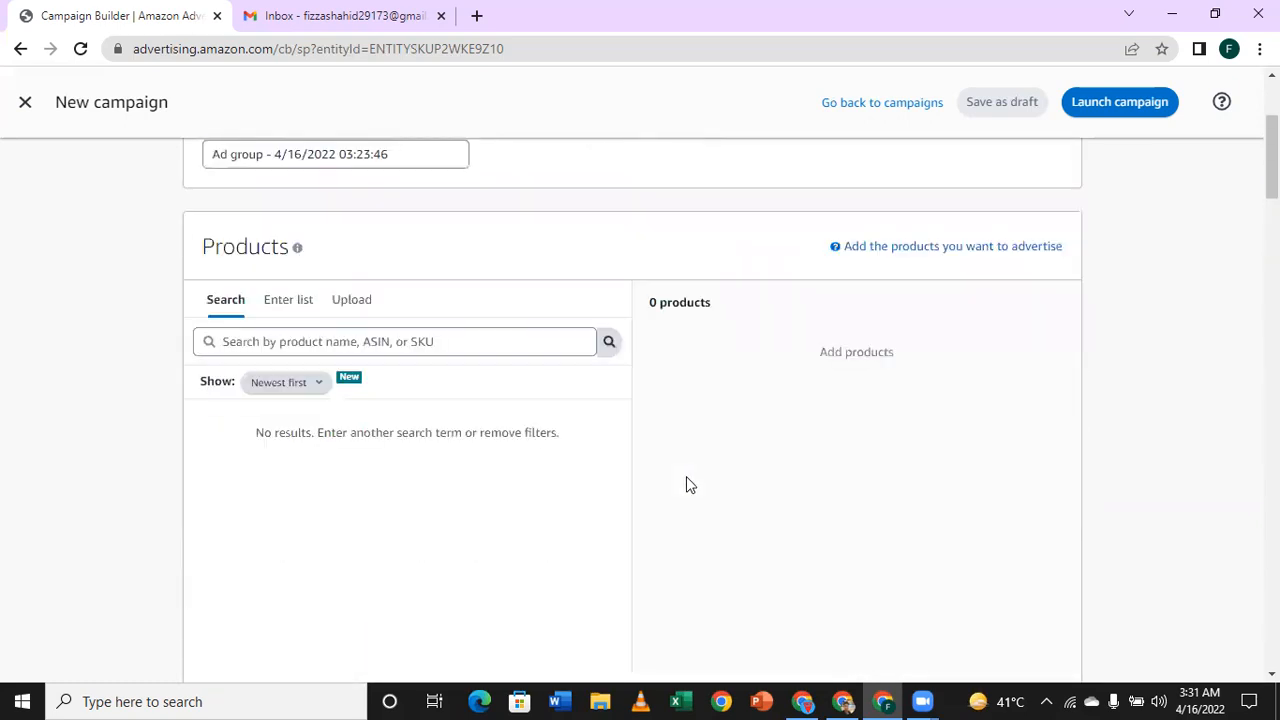
Step: Turn off the Complements and Substitutes targeting groups and enable Close match as the only automatic targeting group
scroll(686, 484, down, 5)
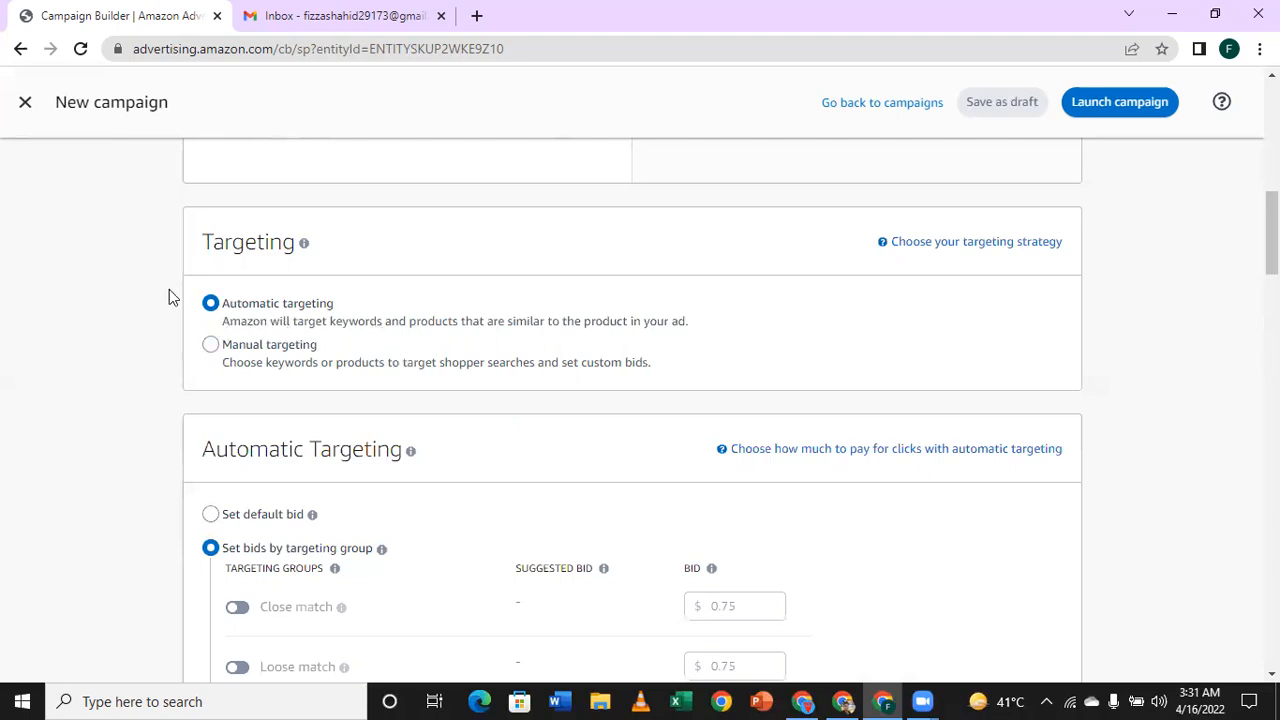
scroll(169, 290, down, 3)
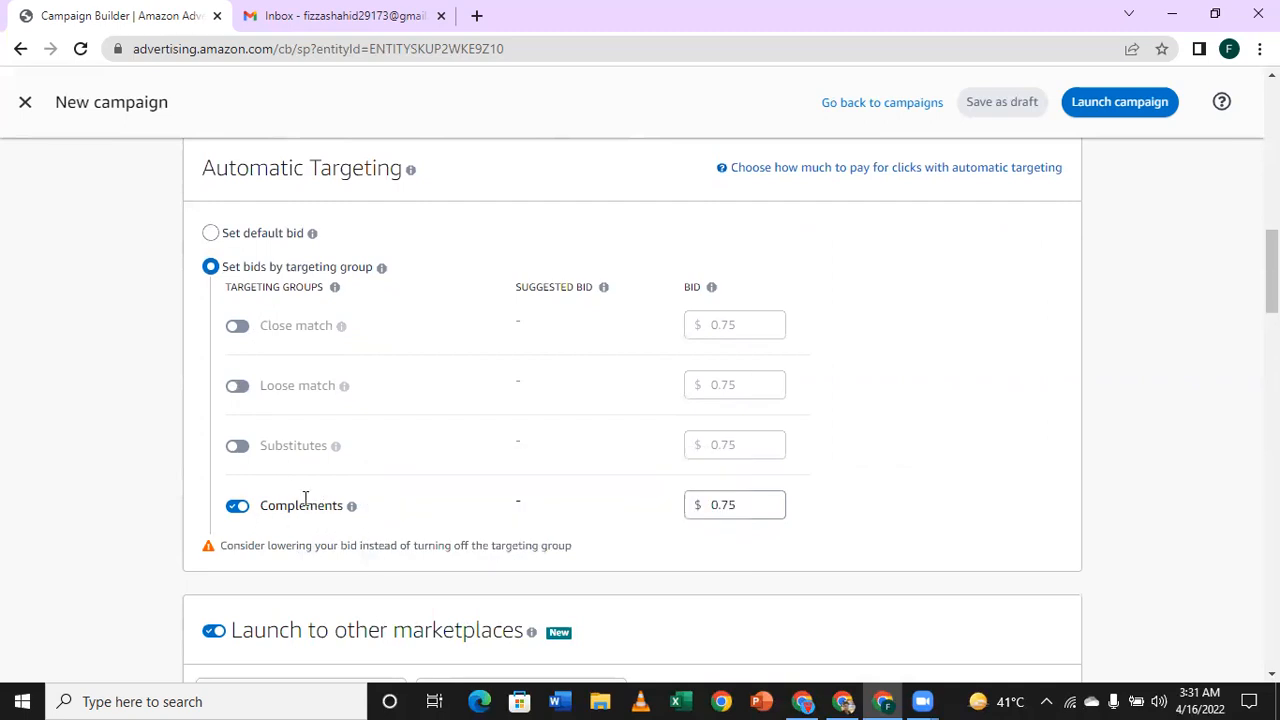
mouse_move(351, 505)
click(236, 447)
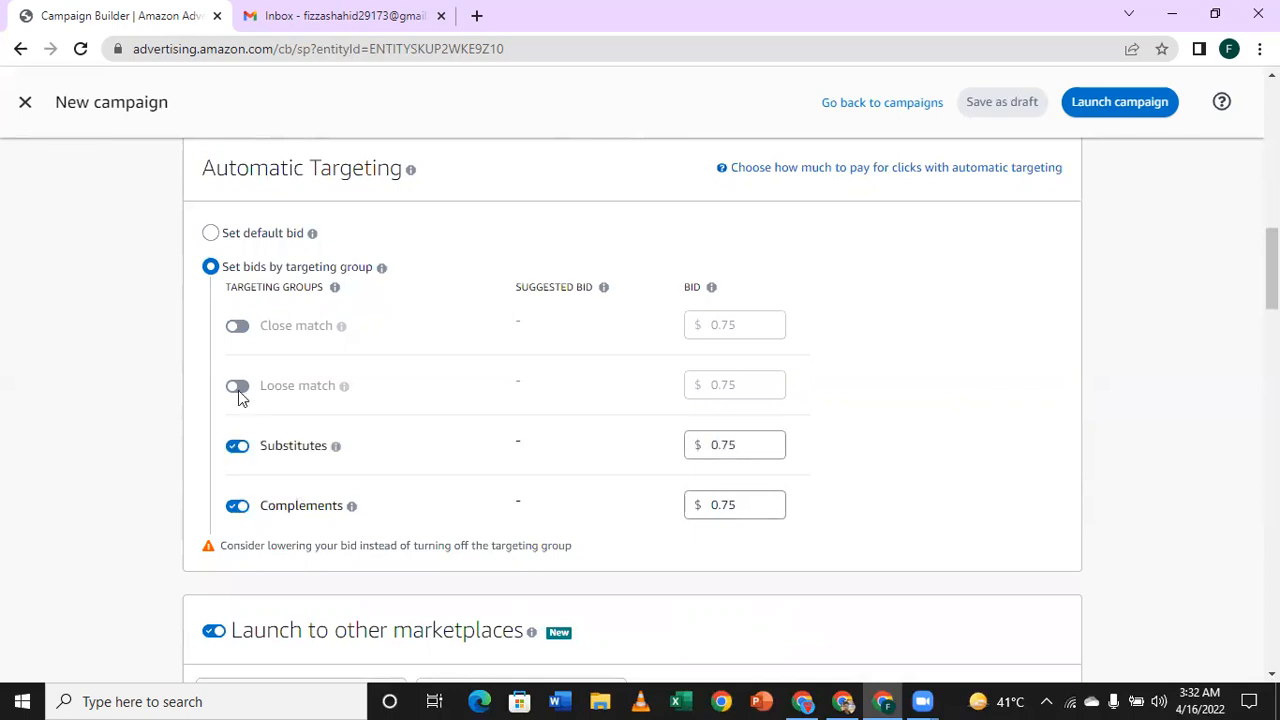
click(237, 506)
click(238, 448)
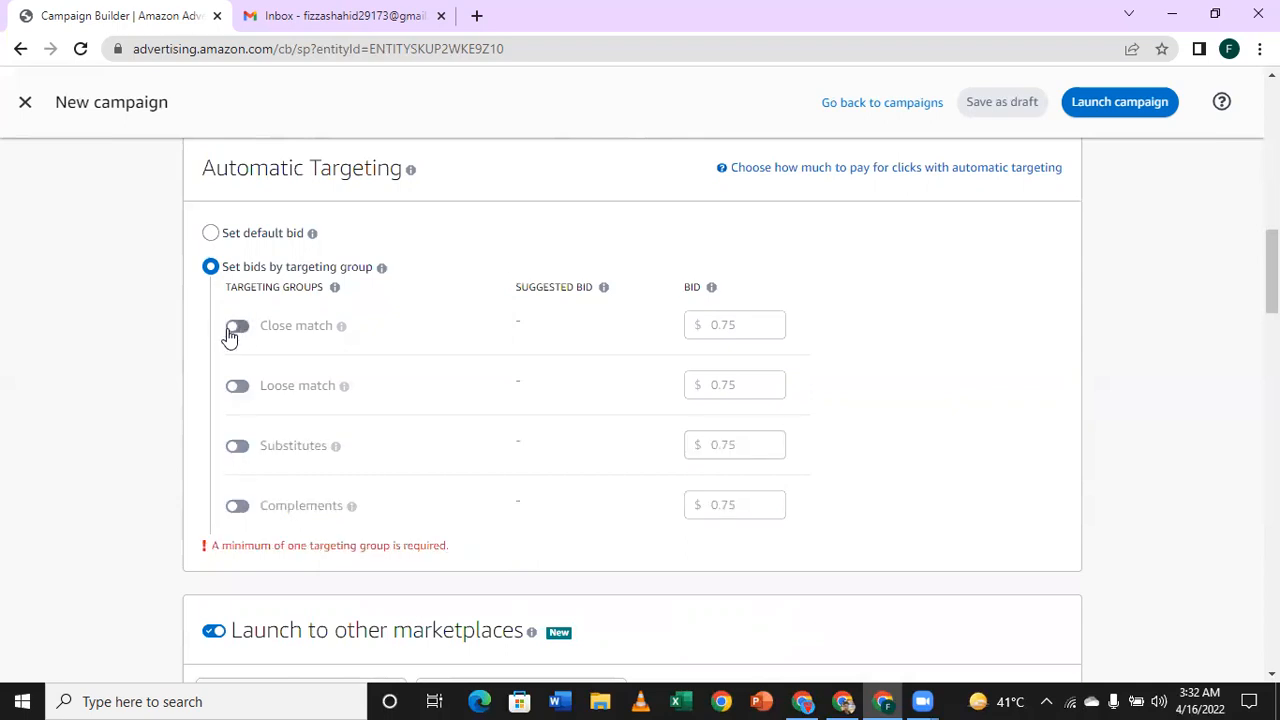
click(234, 334)
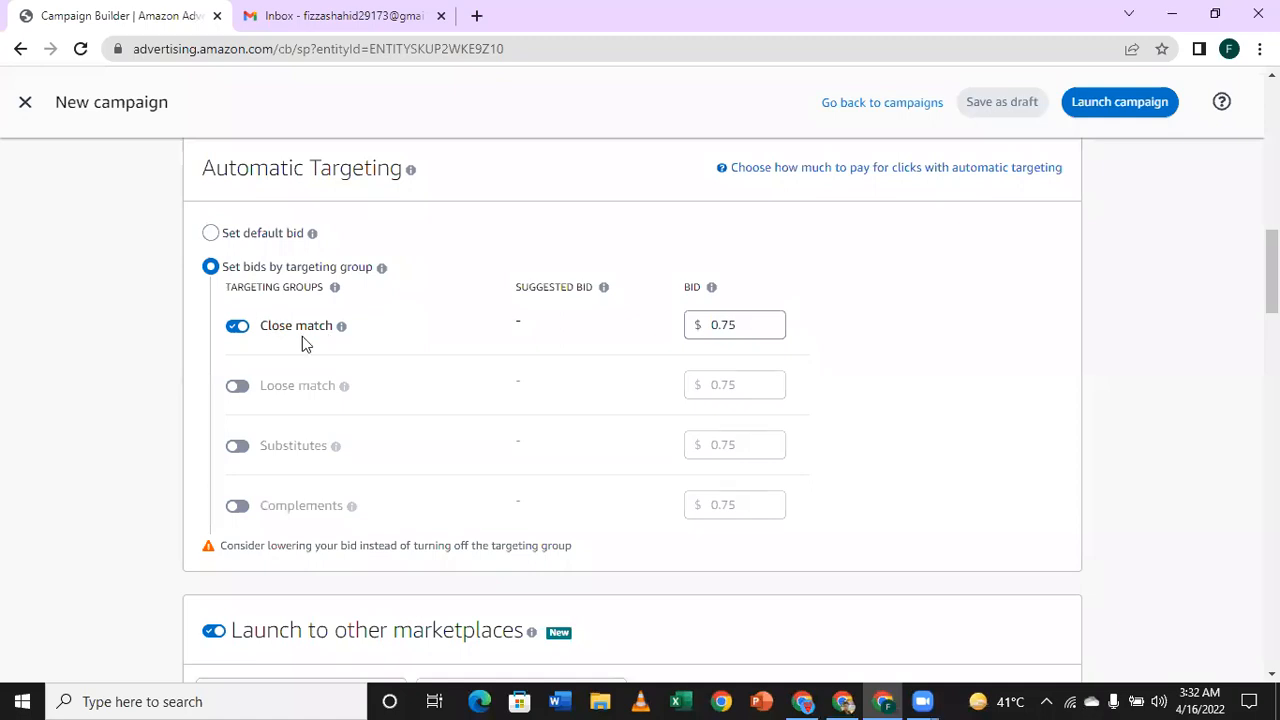
Step: Read the explanation of the Close match targeting group and examine its bid
click(342, 328)
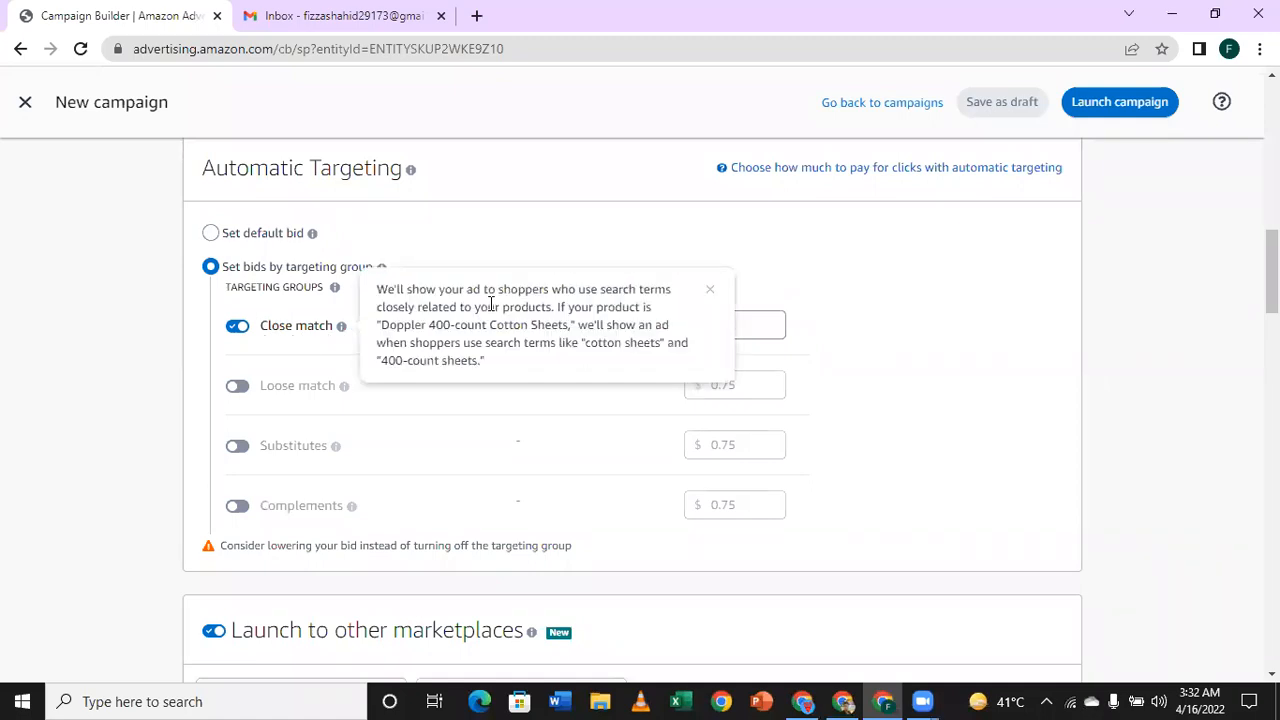
click(576, 236)
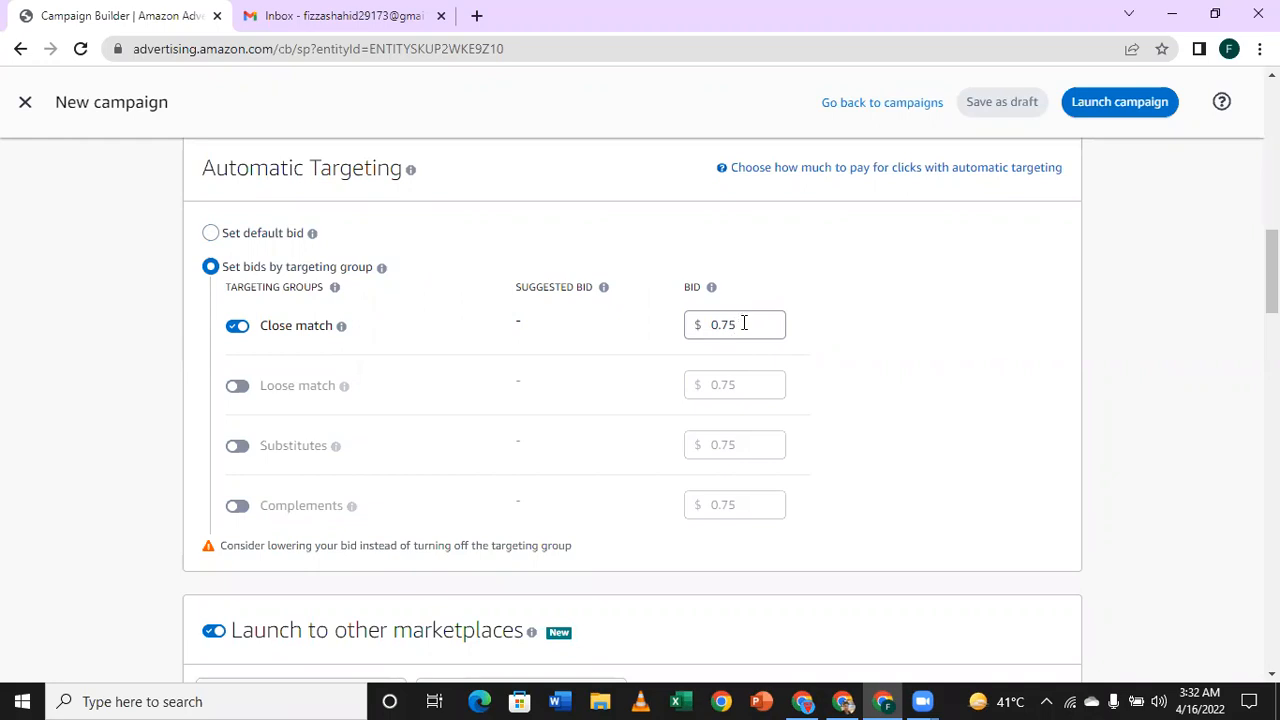
click(742, 328)
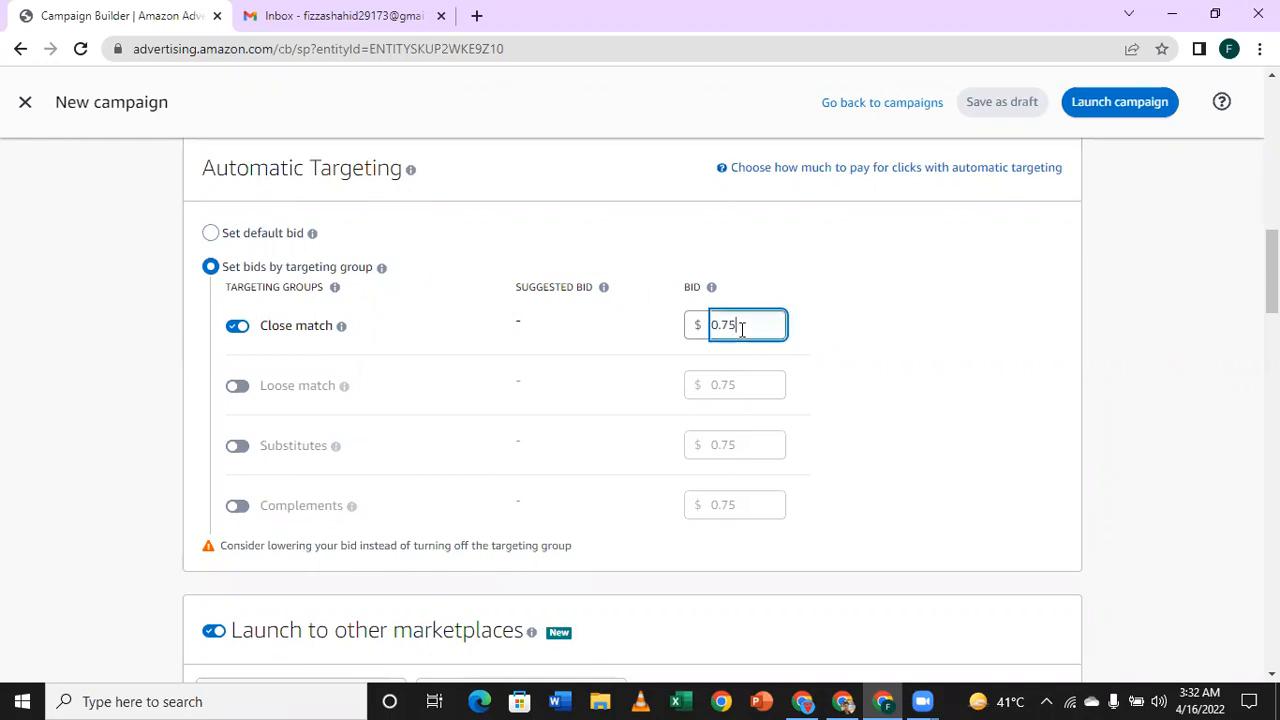
click(862, 346)
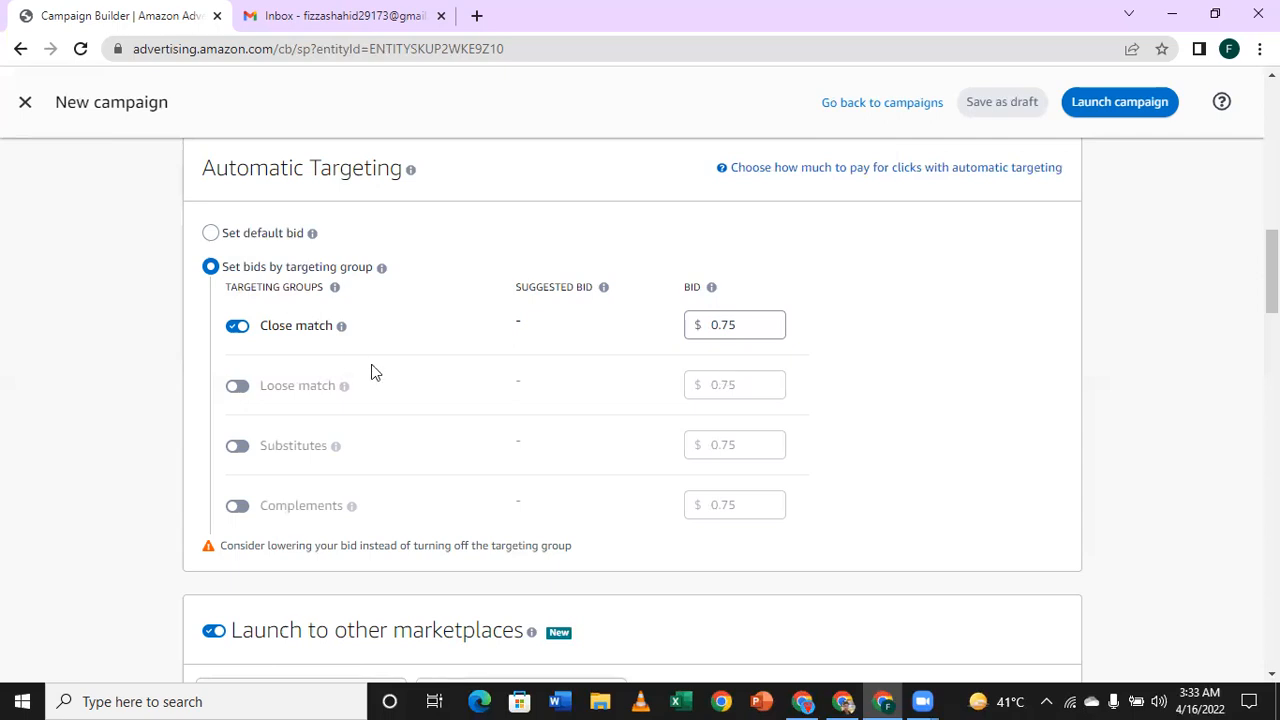
mouse_move(341, 327)
Step: Set the bid for the Close match targeting group to $3.00
drag(748, 326, 697, 333)
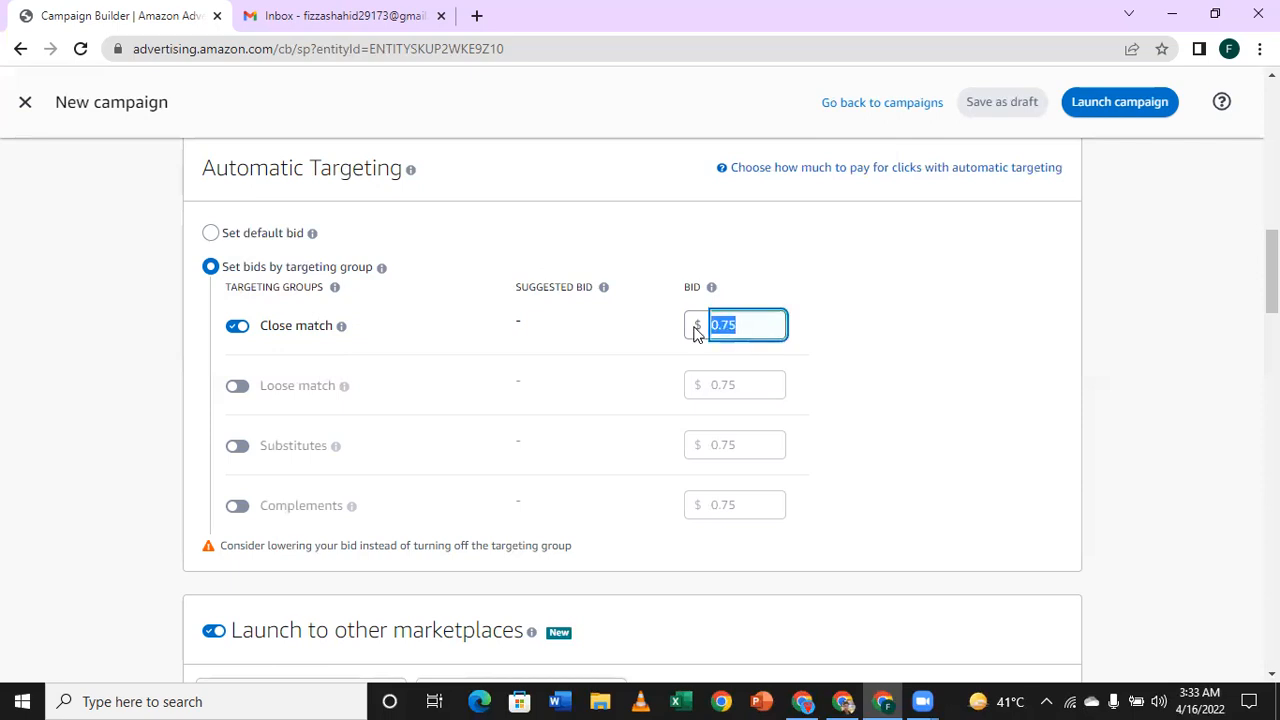
text(3)
click(911, 347)
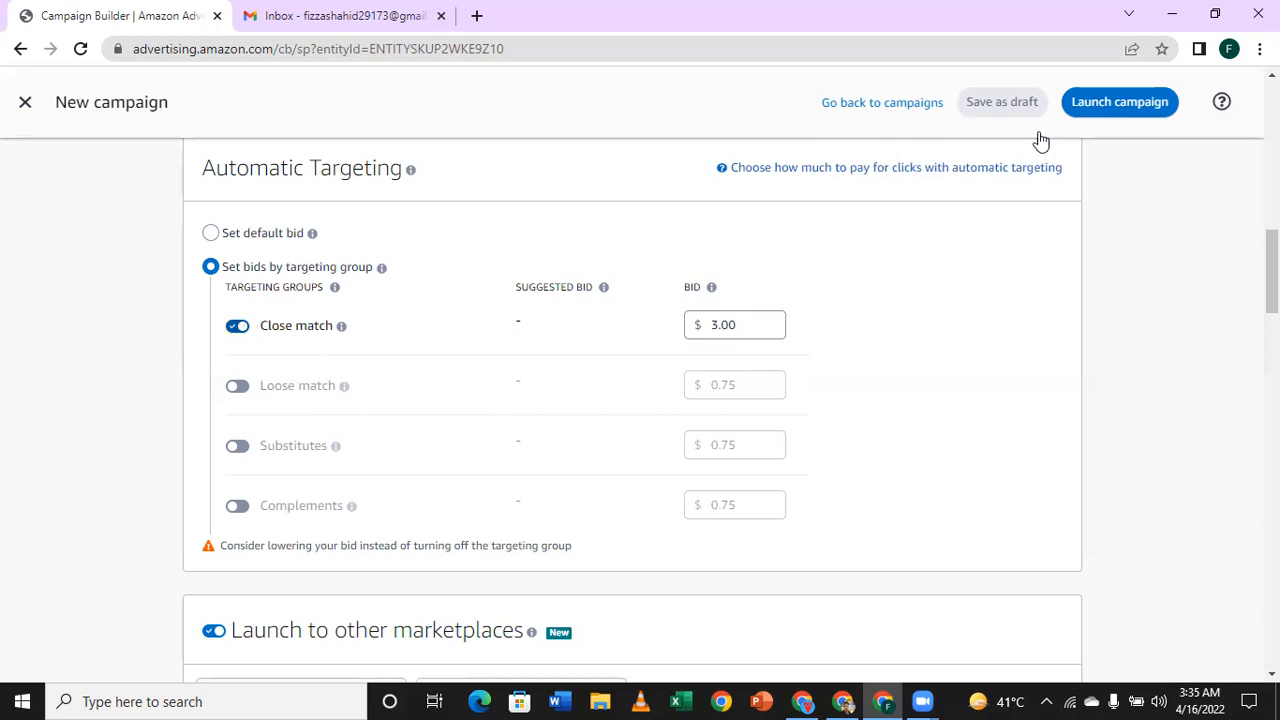
Step: Enable Loose match as the only automatic targeting group in place of Close match, and set its bid to $1.00
click(237, 326)
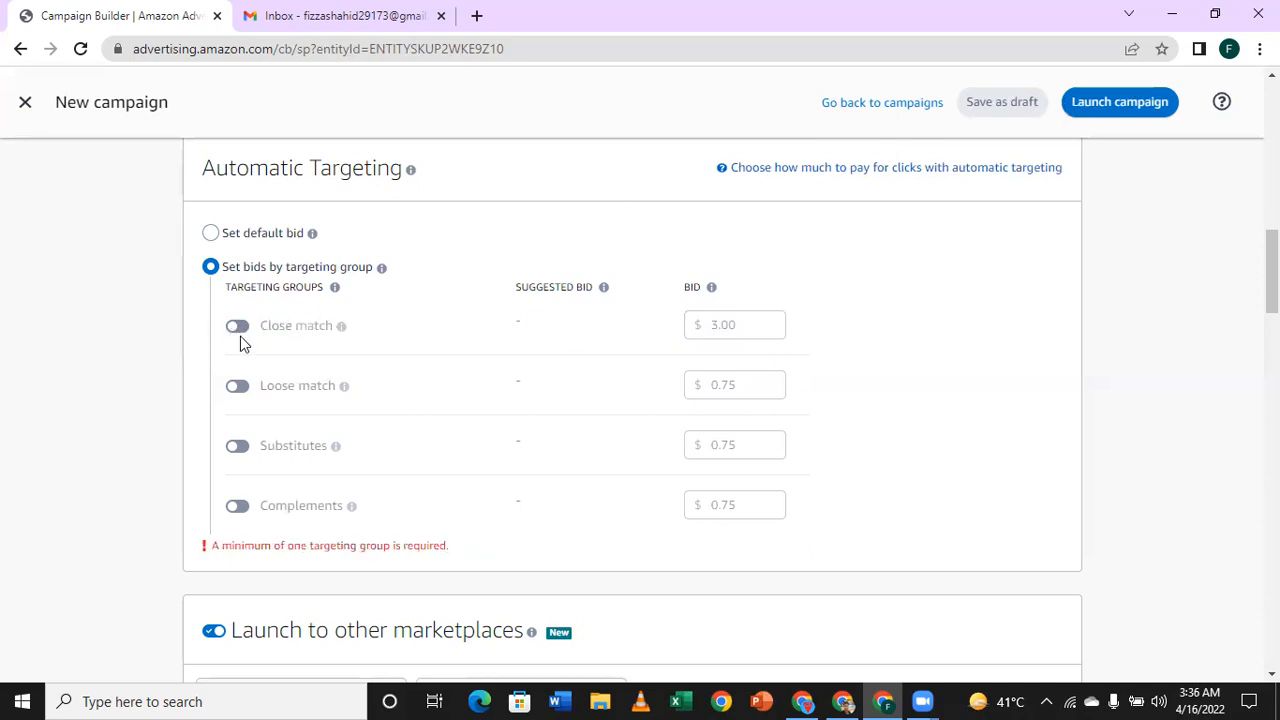
click(235, 390)
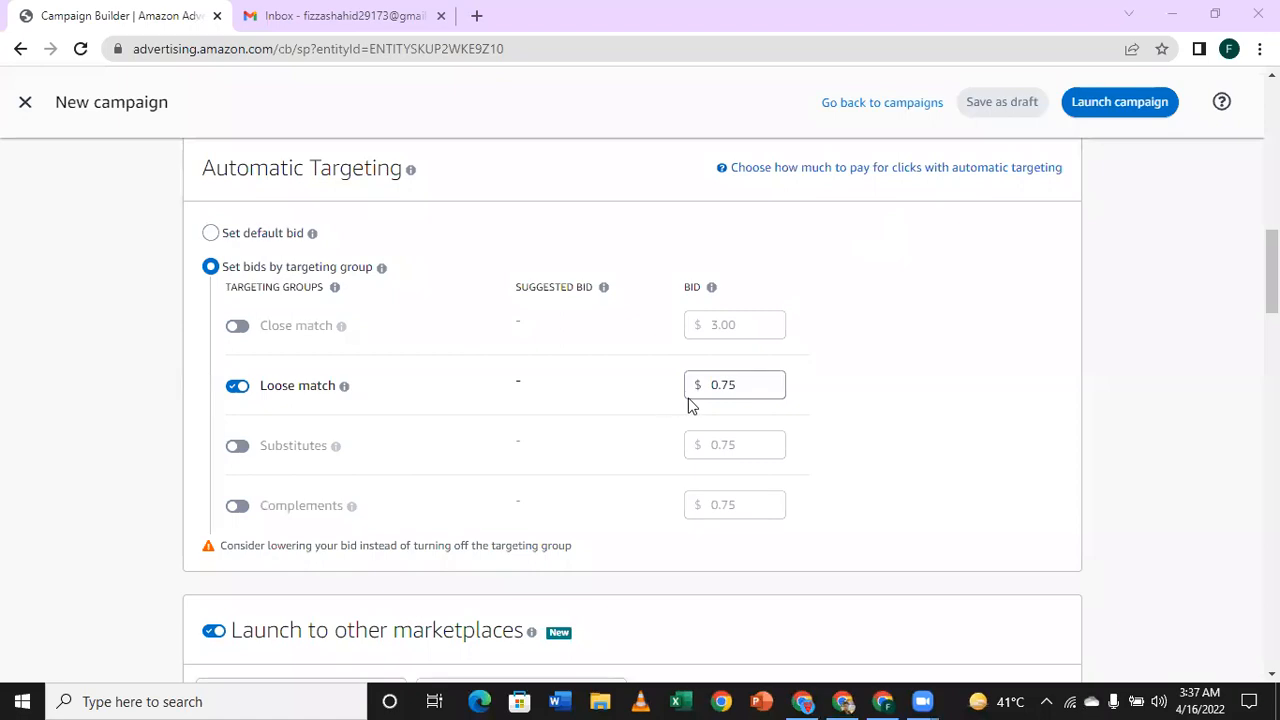
click(763, 381)
key(ctrl+a)
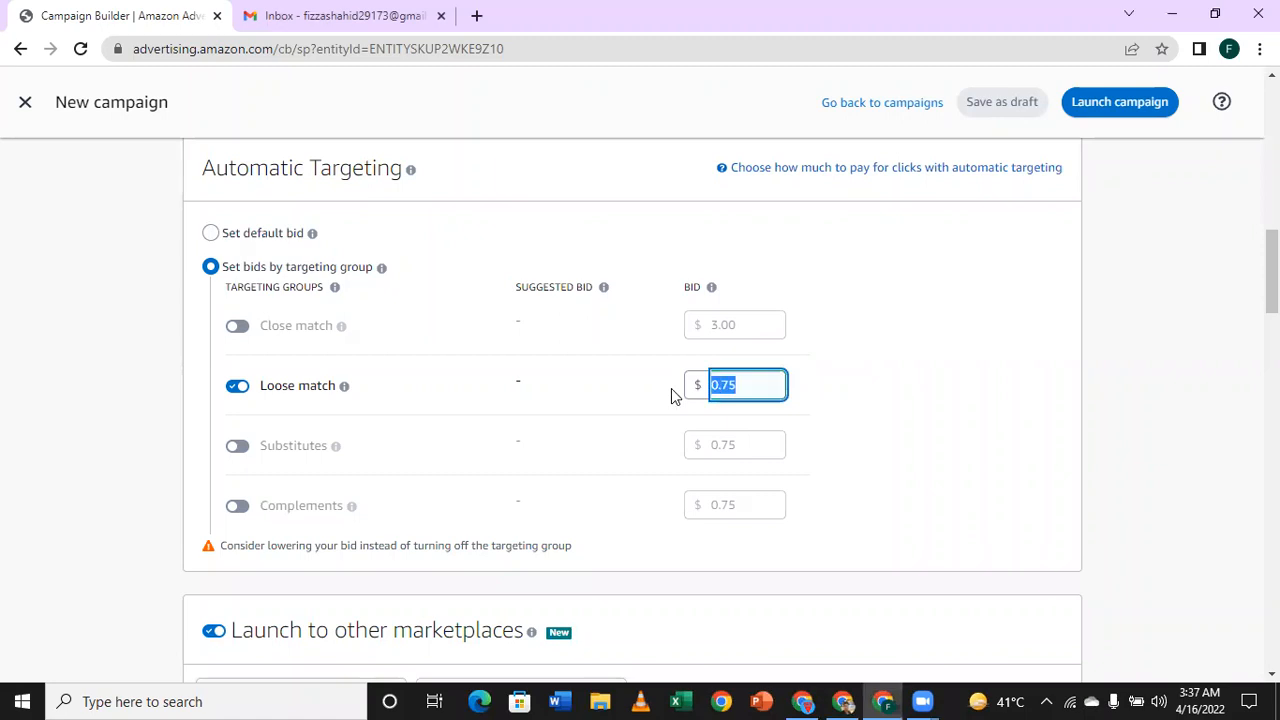
text(1)
click(808, 404)
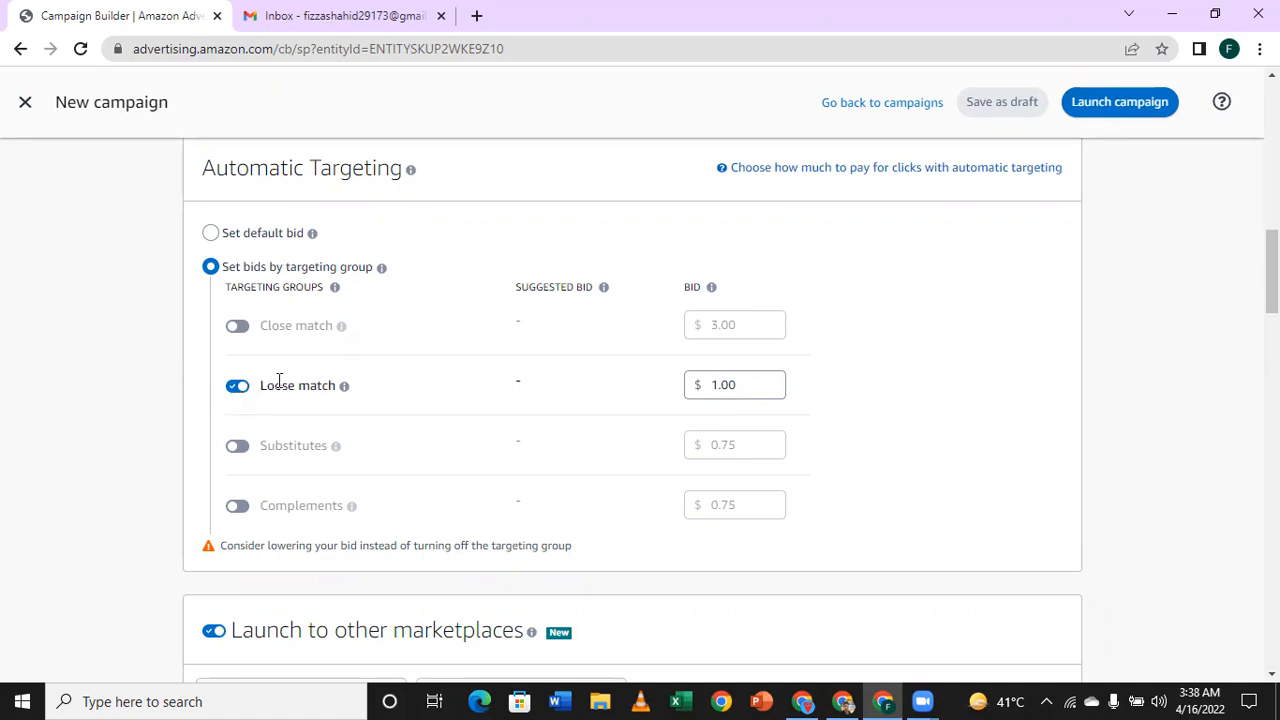
mouse_move(344, 385)
Step: Enable Substitutes as the only automatic targeting group in place of Loose match, and set its bid to $4.00
click(244, 389)
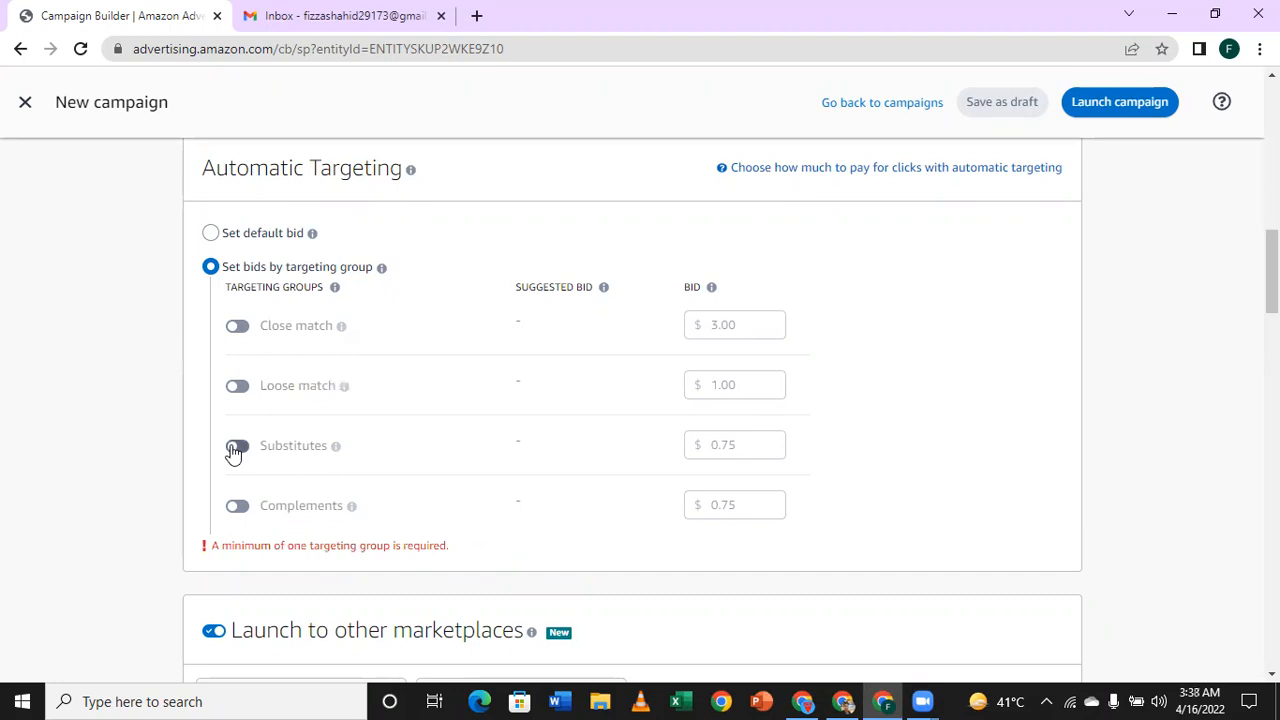
click(233, 448)
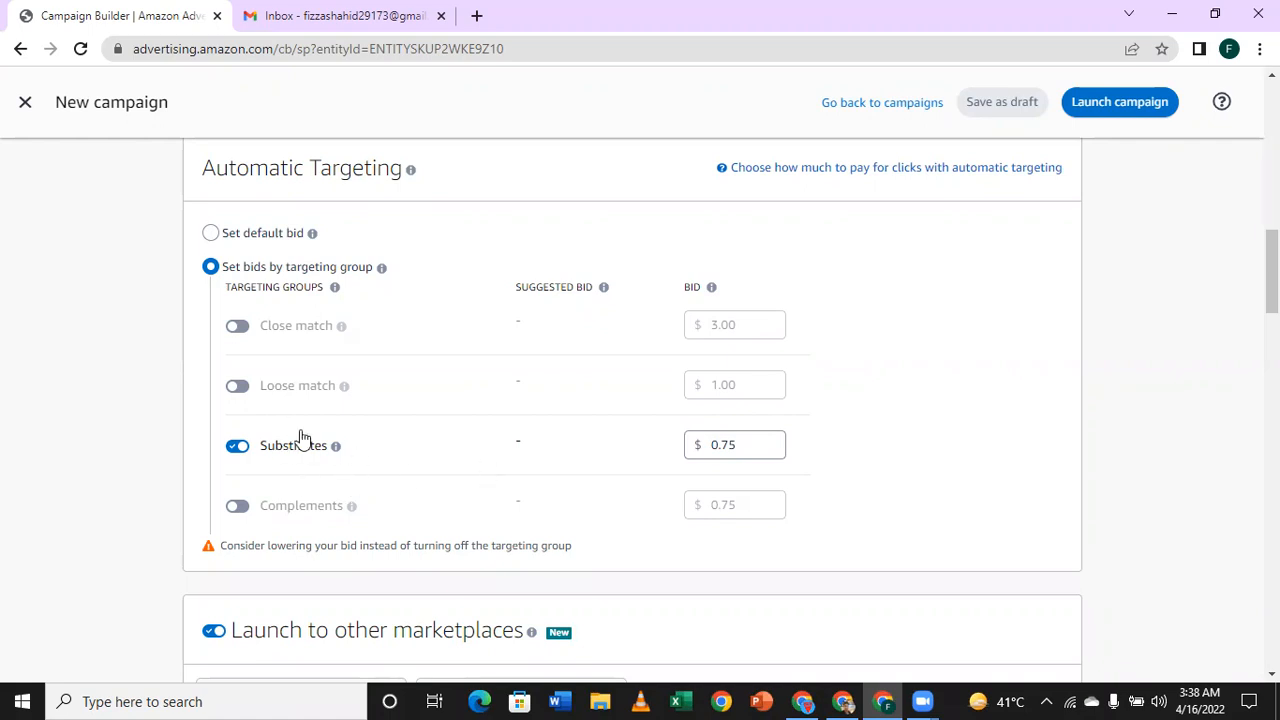
mouse_move(300, 440)
mouse_move(336, 450)
drag(740, 446, 702, 447)
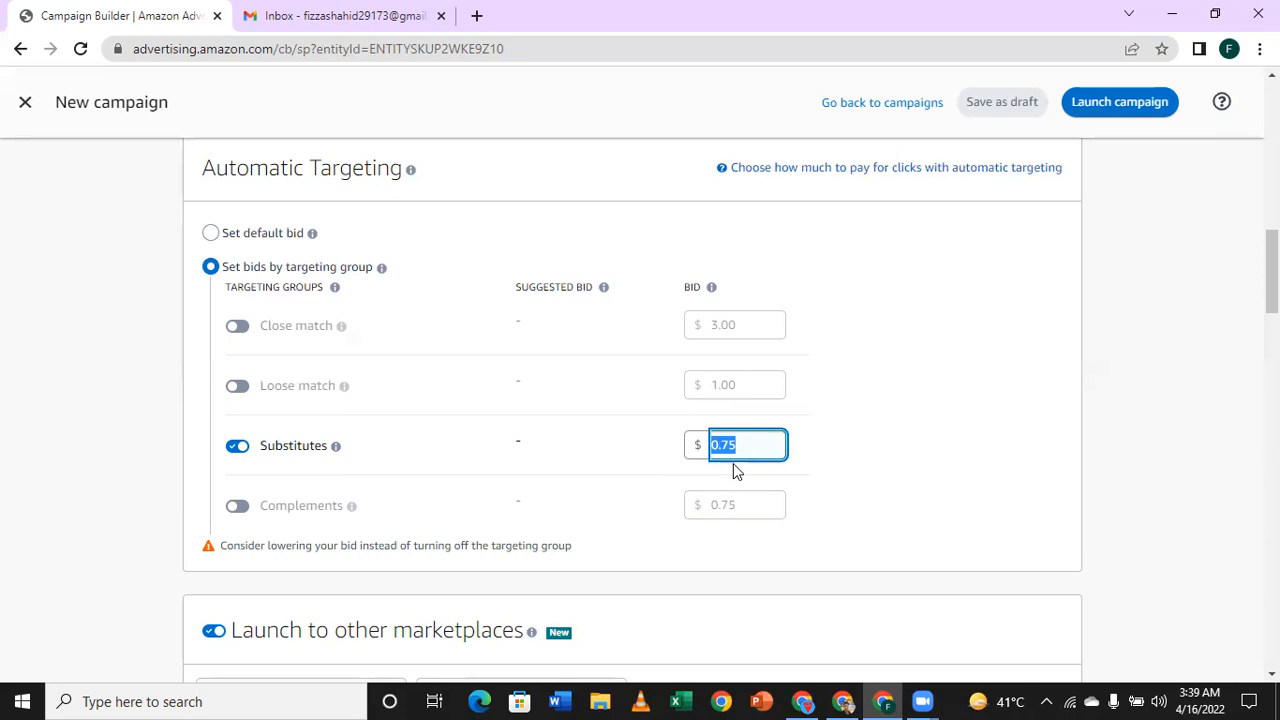
click(858, 455)
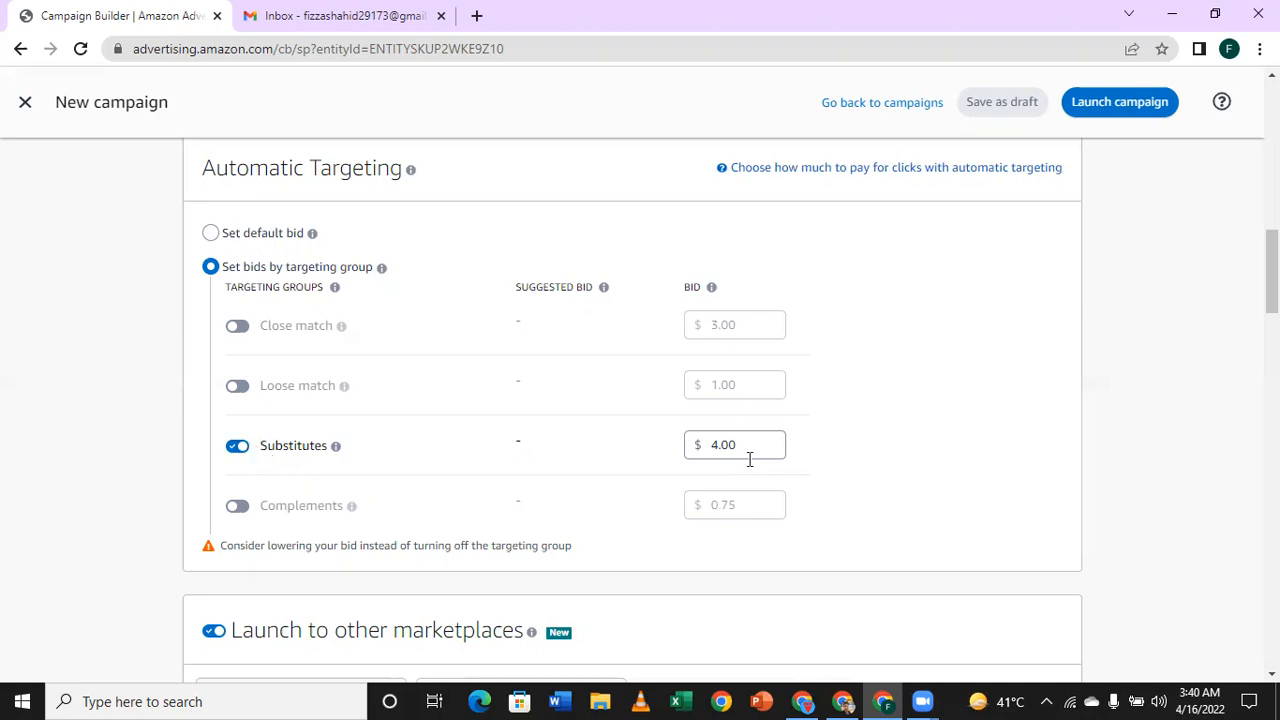
Step: Turn off the Substitutes targeting group, enable Complements instead and read its explanation
click(237, 447)
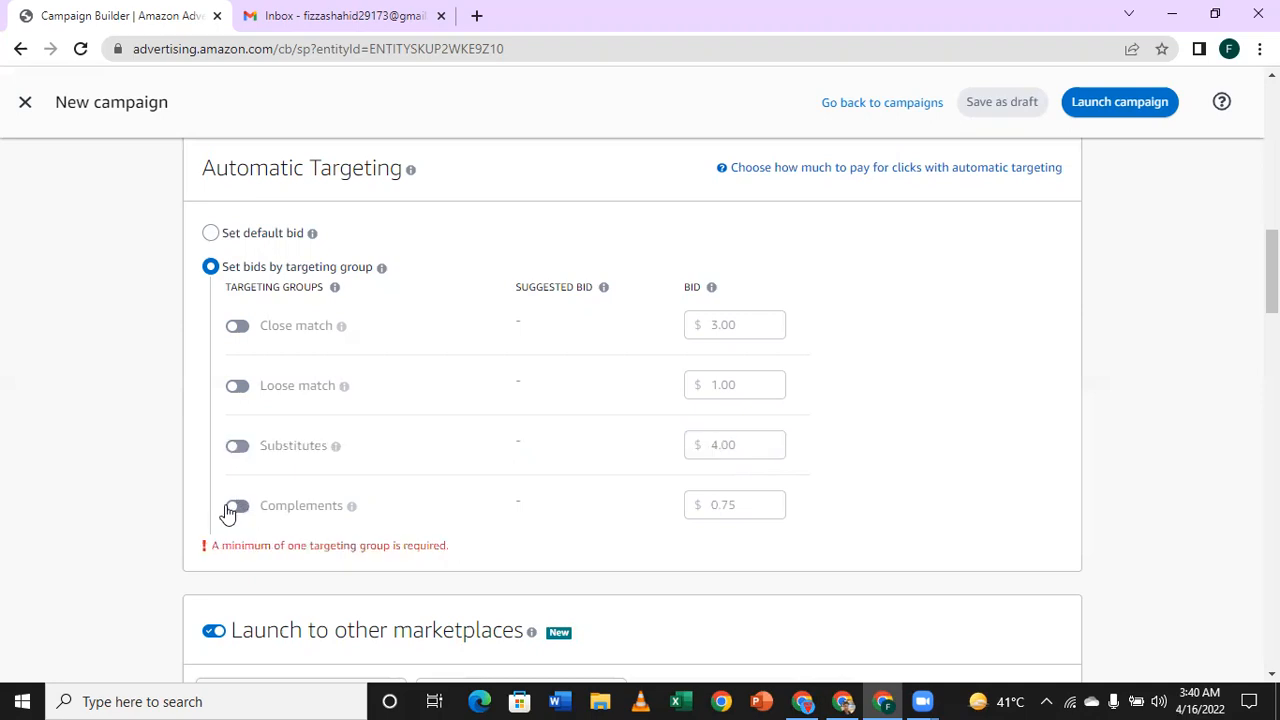
click(237, 508)
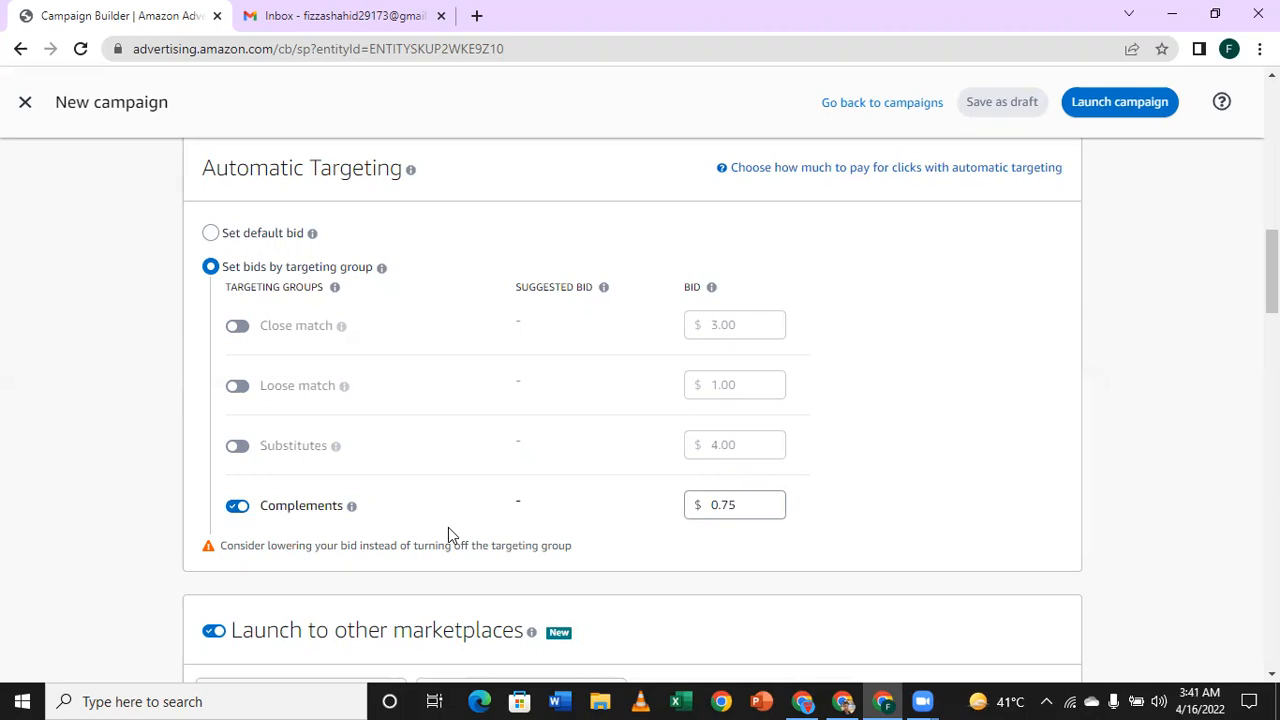
mouse_move(352, 509)
Step: Turn the Close match, Loose match and Substitutes targeting groups back on alongside Complements
click(235, 330)
click(237, 390)
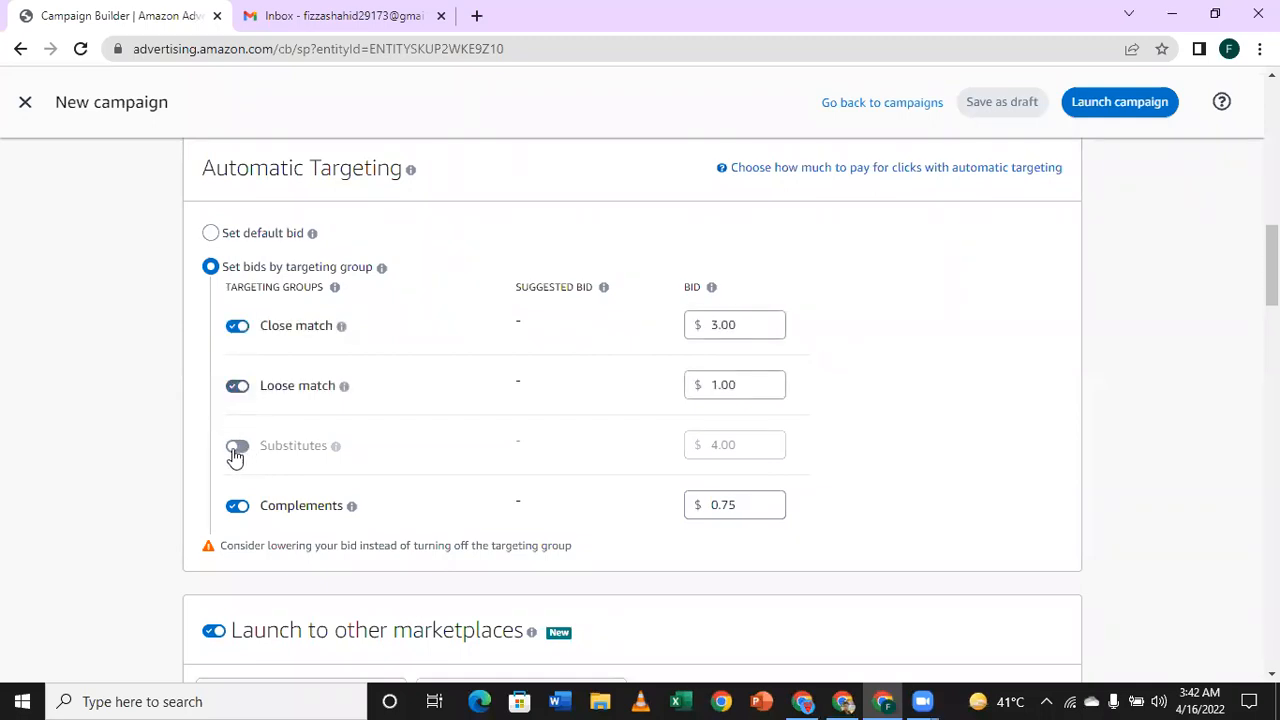
click(236, 450)
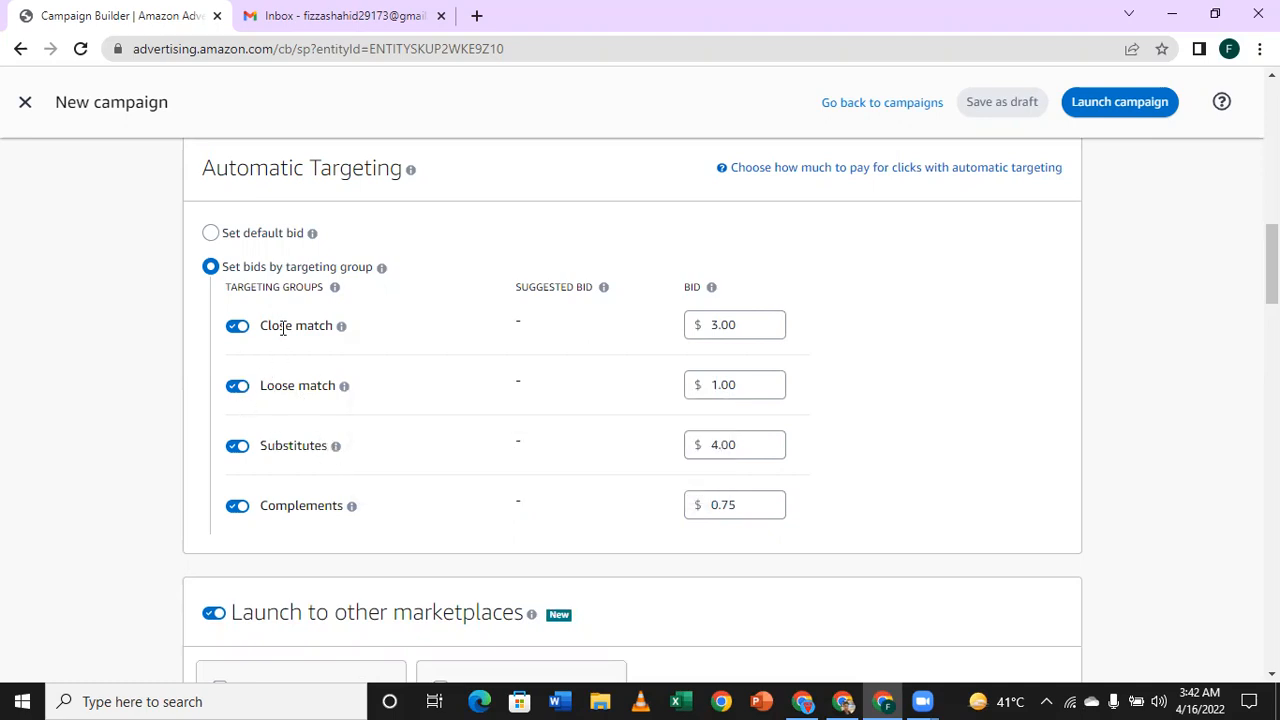
Step: Review the targeting type, automatic targeting groups, other marketplaces and campaign settings, ending at the negative keyword targeting section
scroll(300, 350, down, 1)
scroll(350, 390, down, 10)
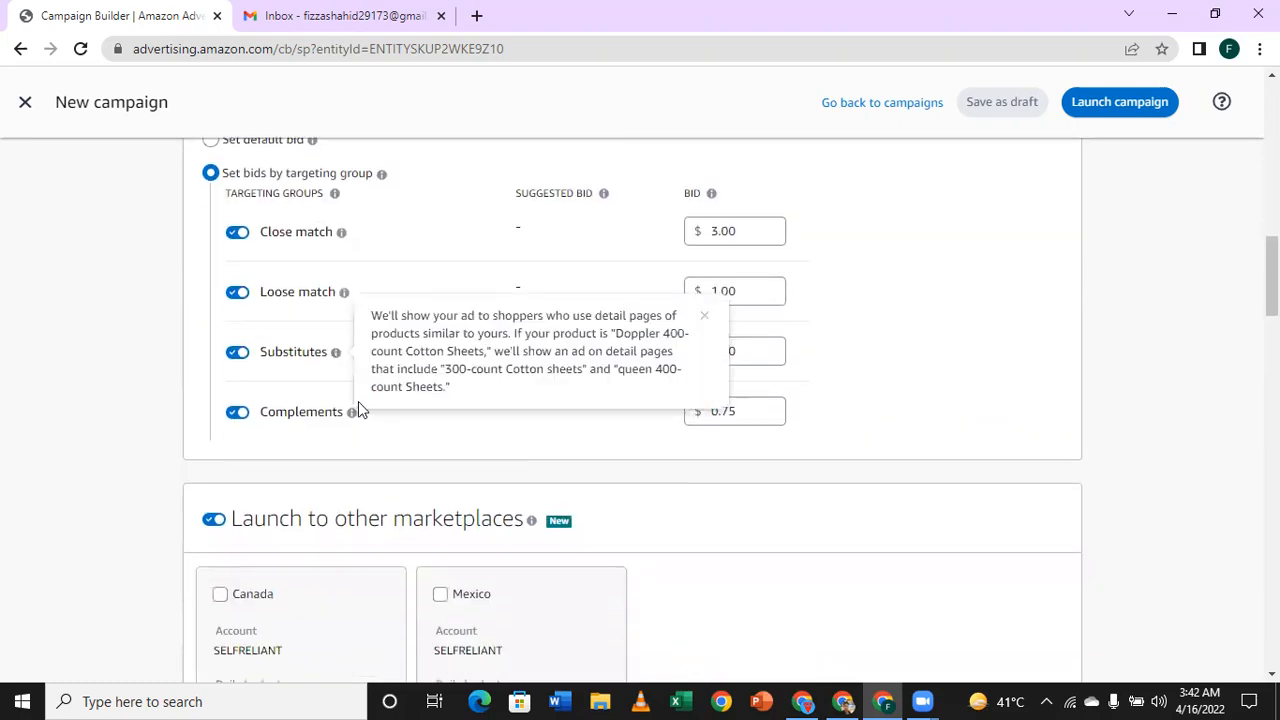
scroll(361, 415, down, 8)
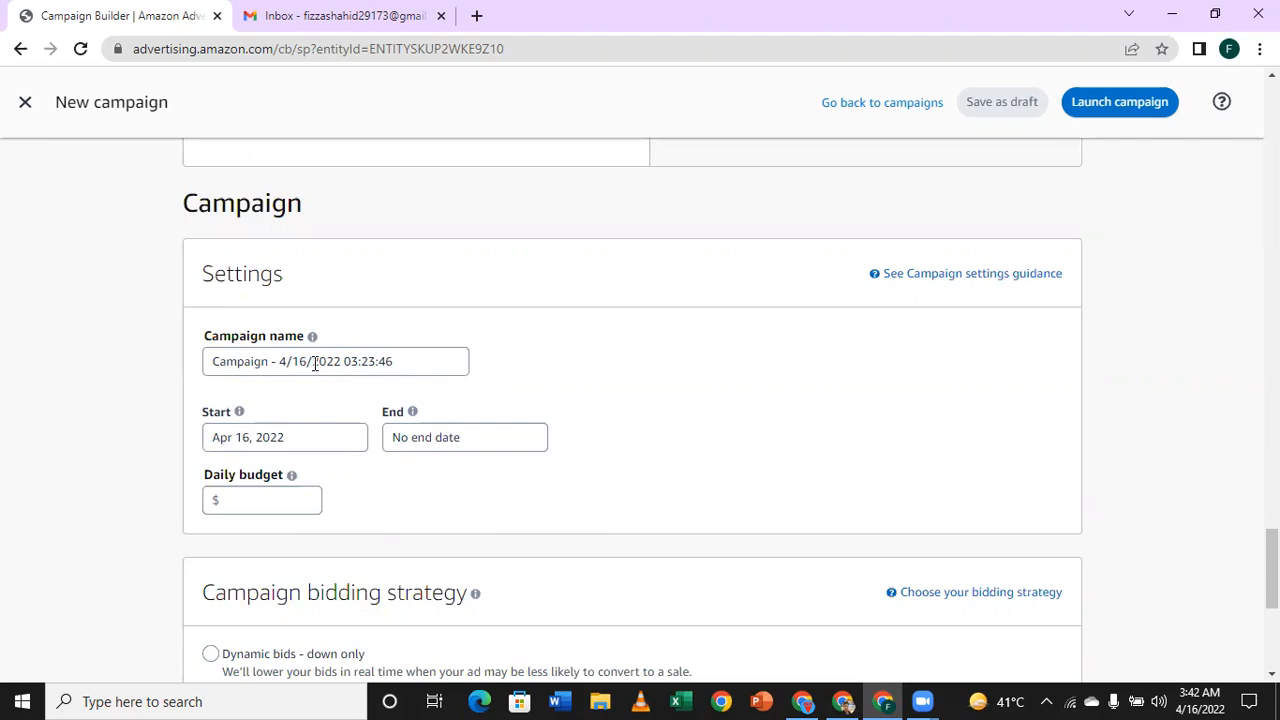
scroll(335, 375, up, 3)
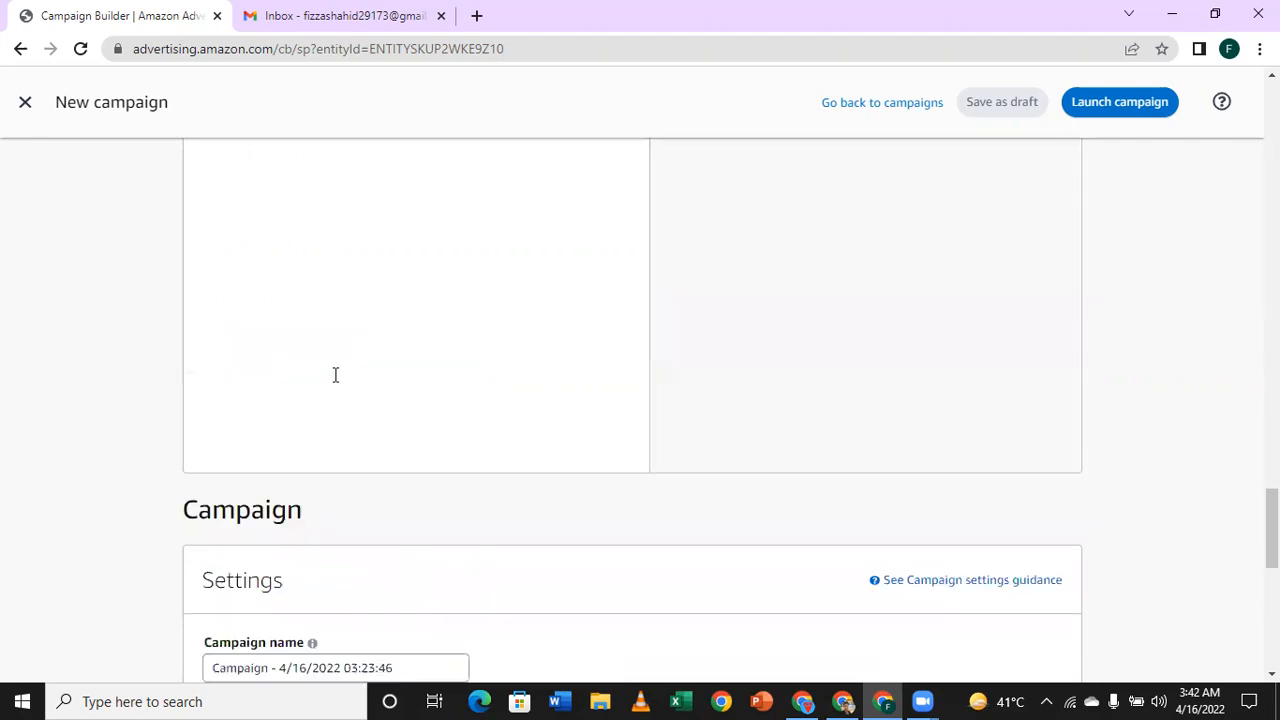
scroll(338, 384, up, 20)
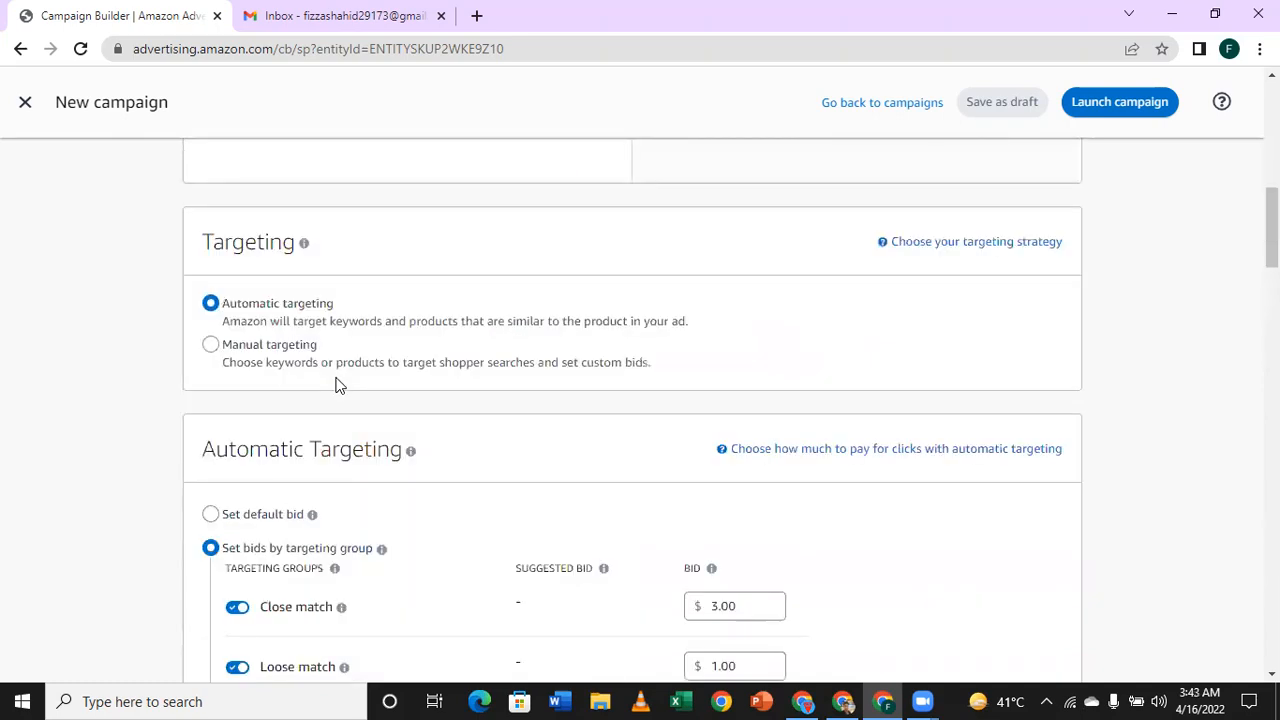
scroll(345, 383, down, 2)
scroll(362, 397, up, 2)
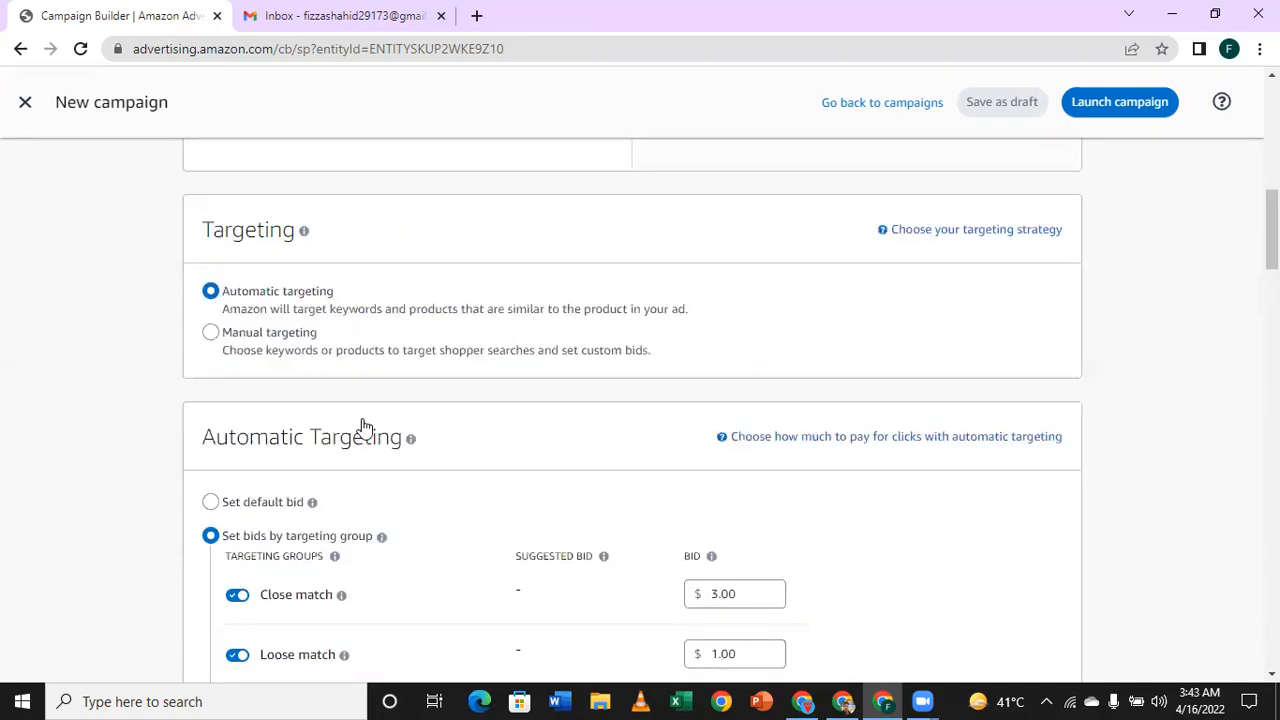
scroll(358, 418, down, 7)
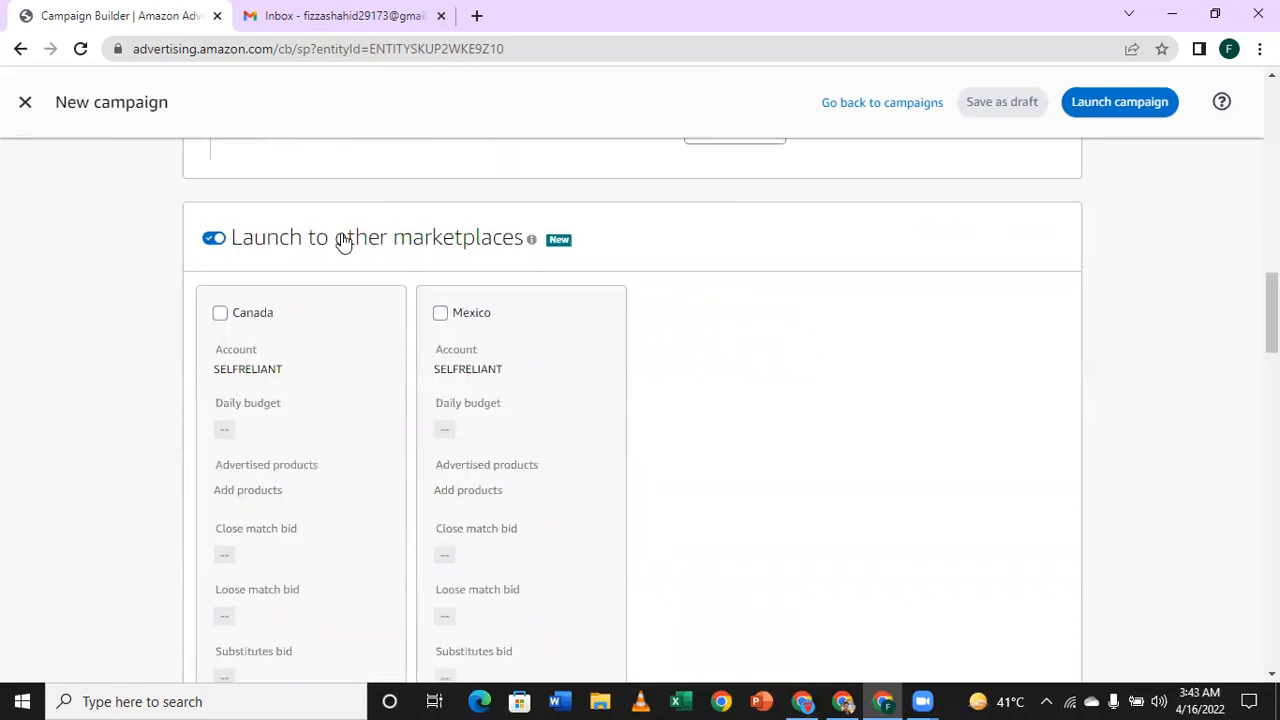
scroll(343, 242, down, 6)
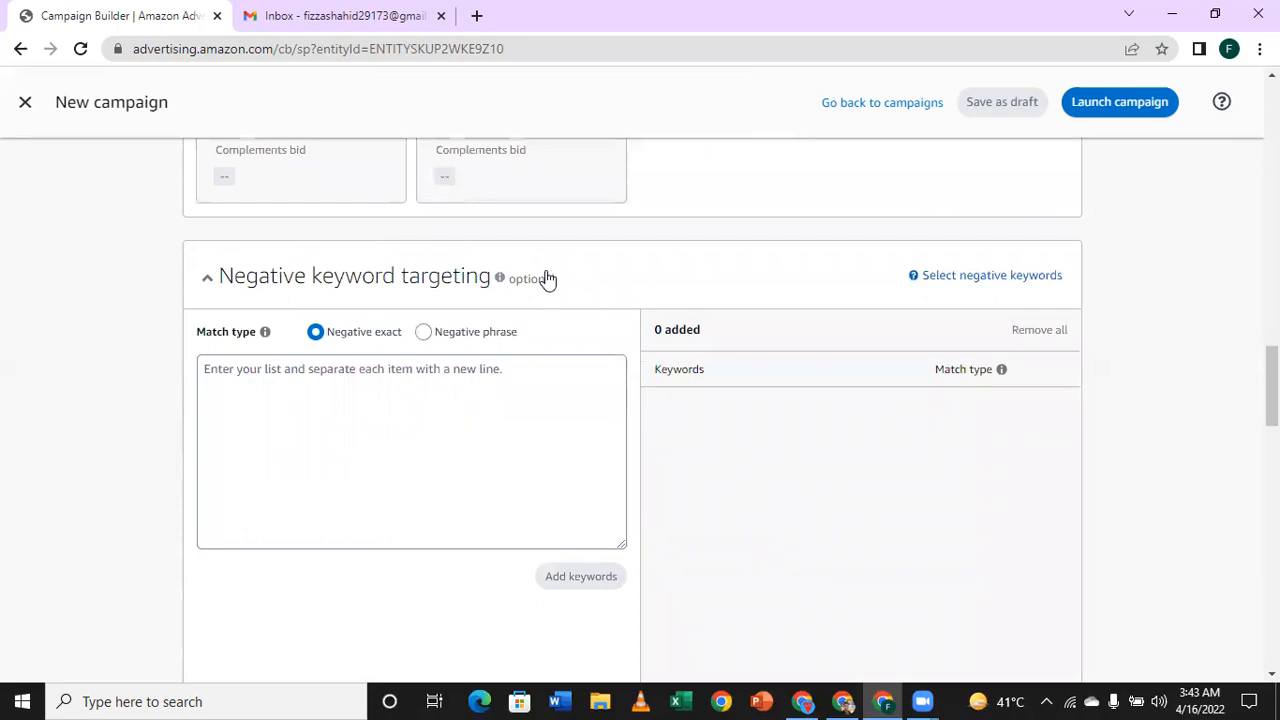
Step: Enter the brand name OXO as a negative exact keyword in the negative keyword list
click(369, 397)
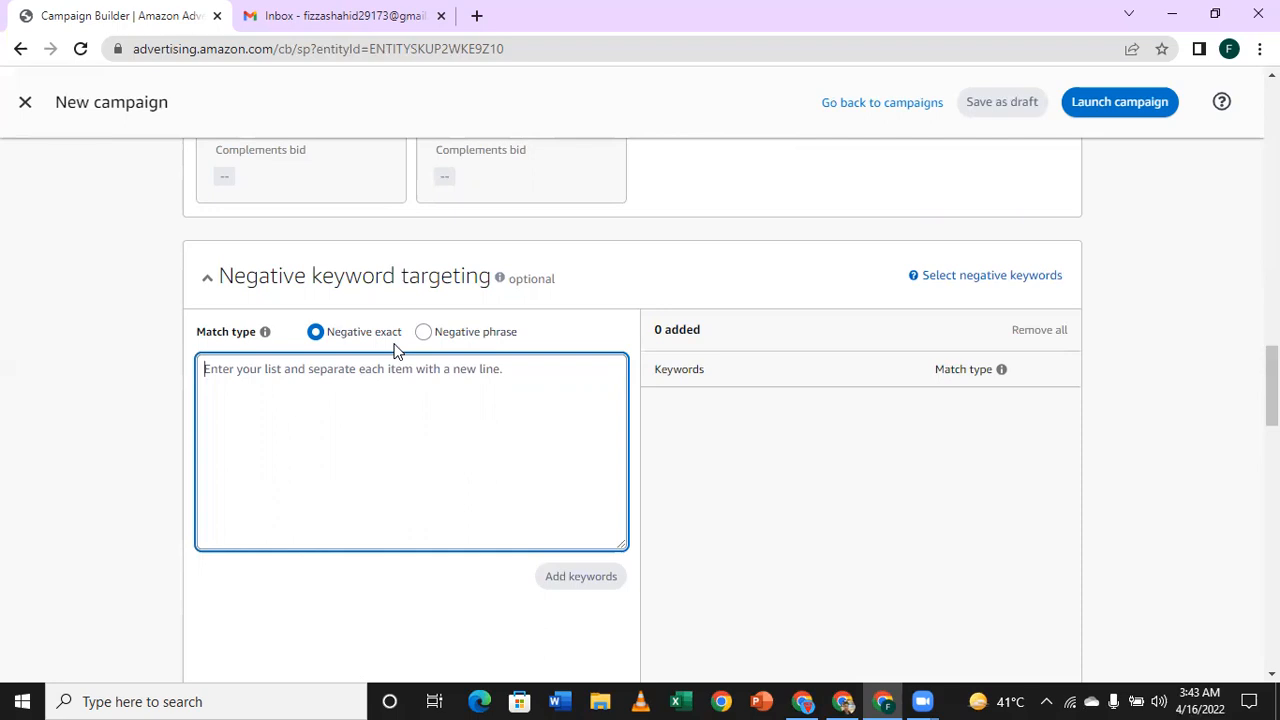
text(OX)
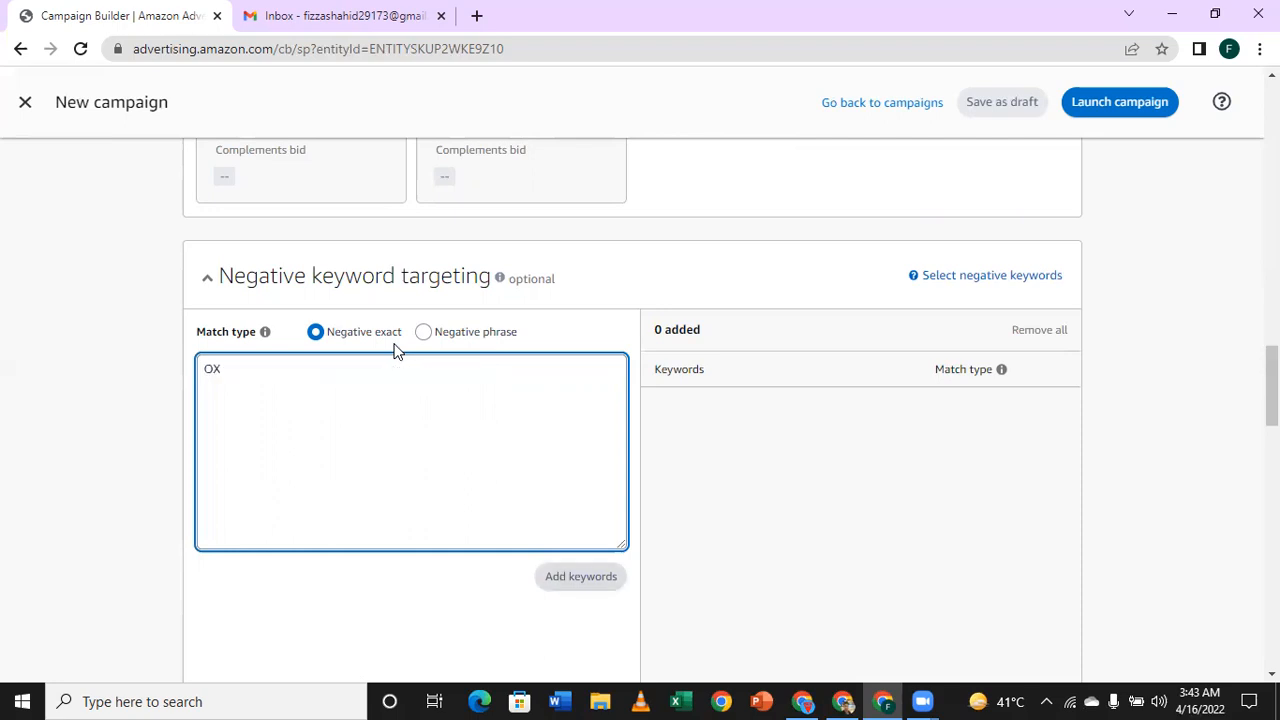
text(O)
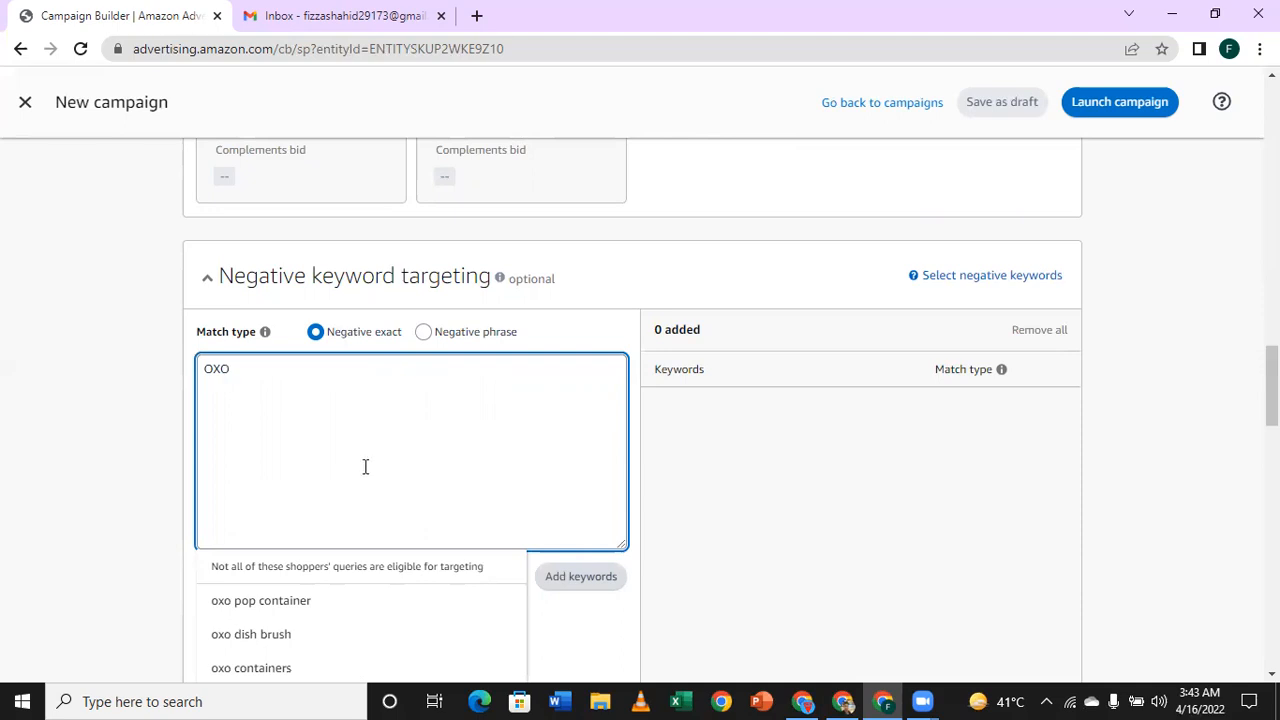
Step: Change the match type to Negative phrase, extend the keyword to "OXO cutlery set" and choose the suggestion "oxo cutlery set for big kids"
click(424, 333)
click(314, 395)
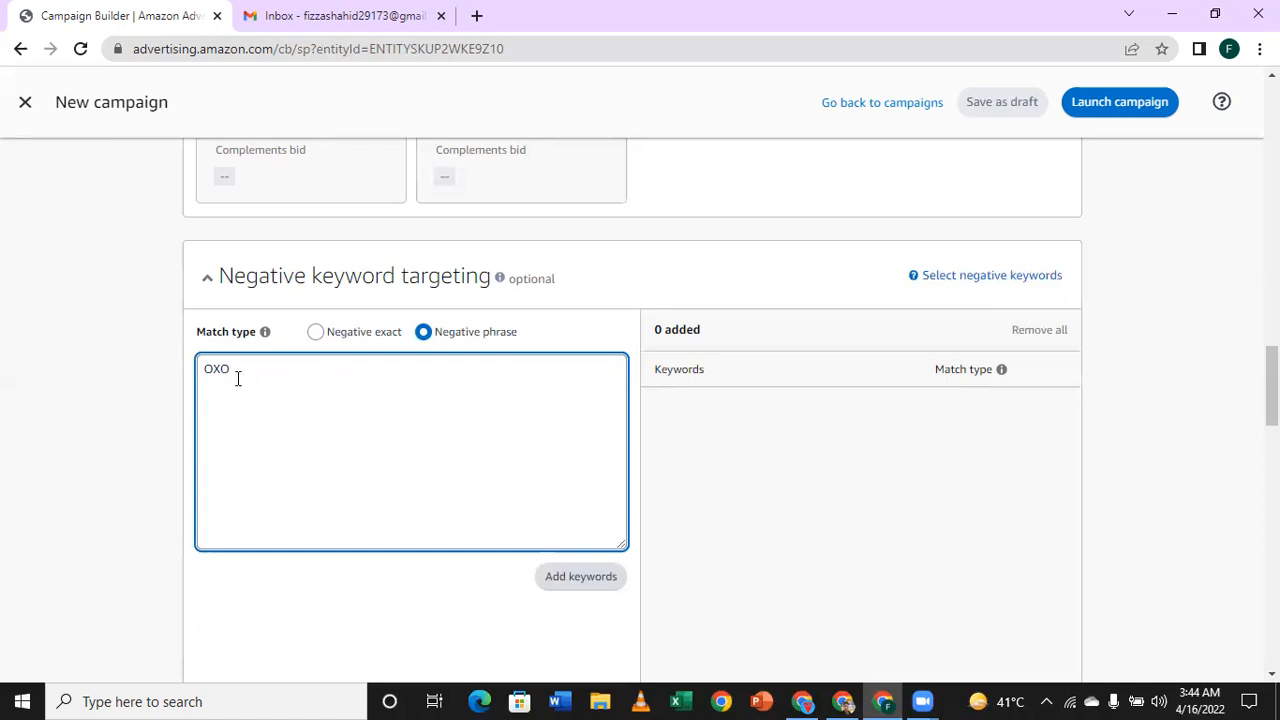
text(cuter)
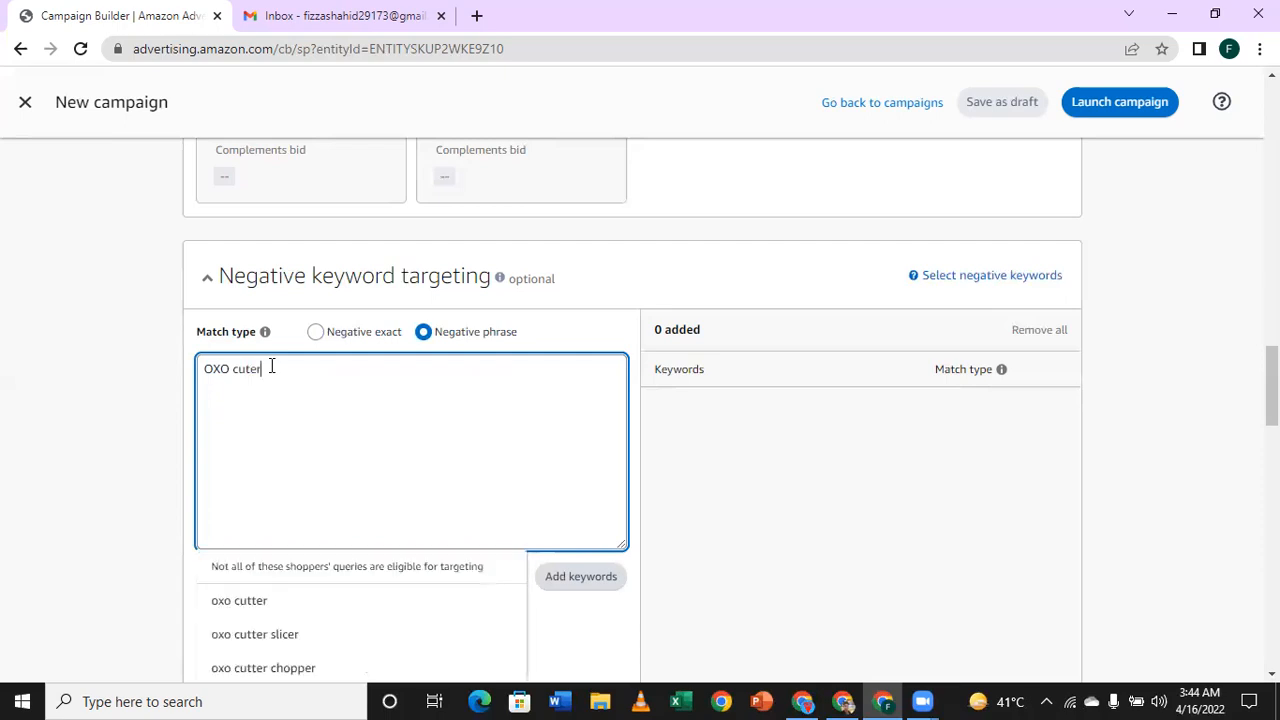
key(BackSpace)
key(BackSpace)
text(lery se)
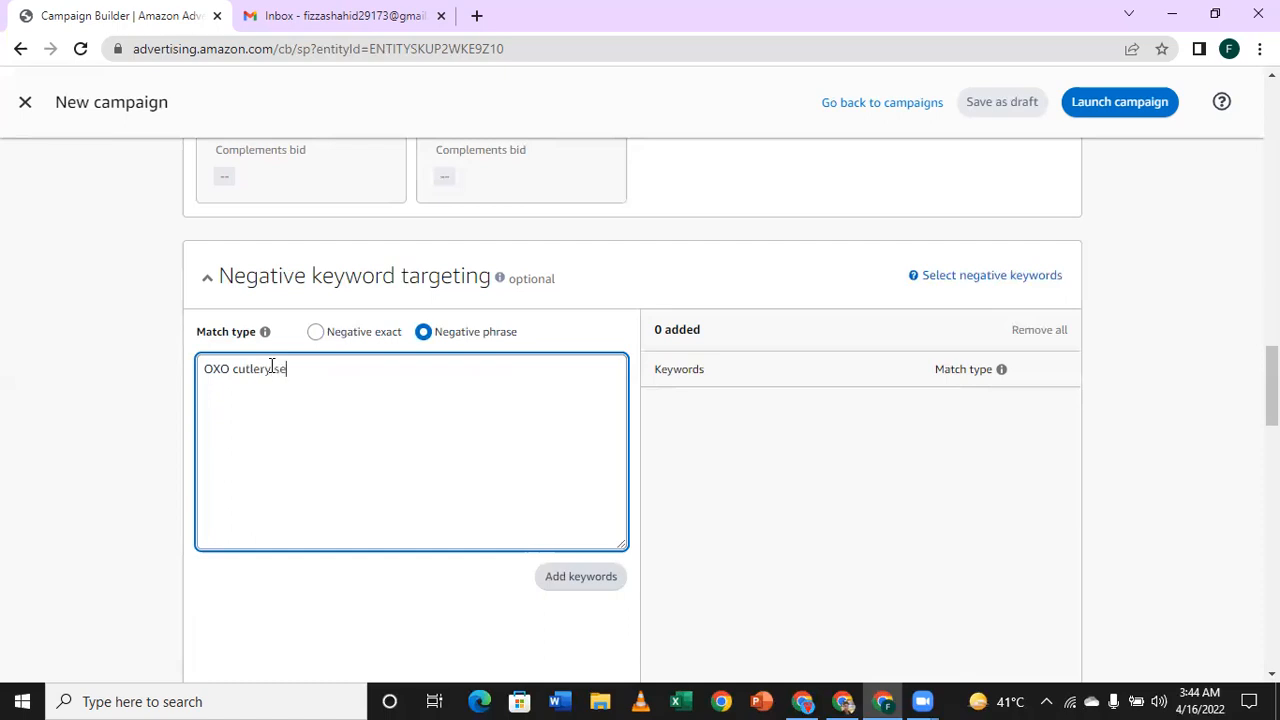
text(t)
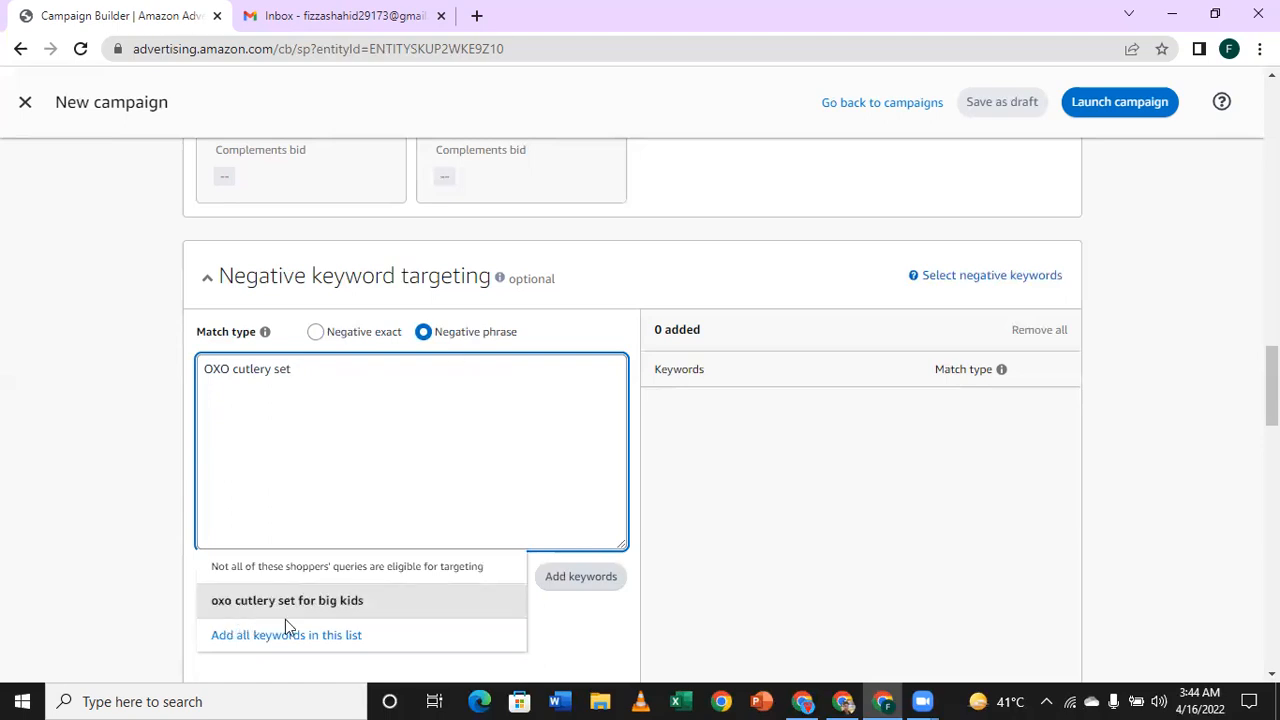
click(350, 604)
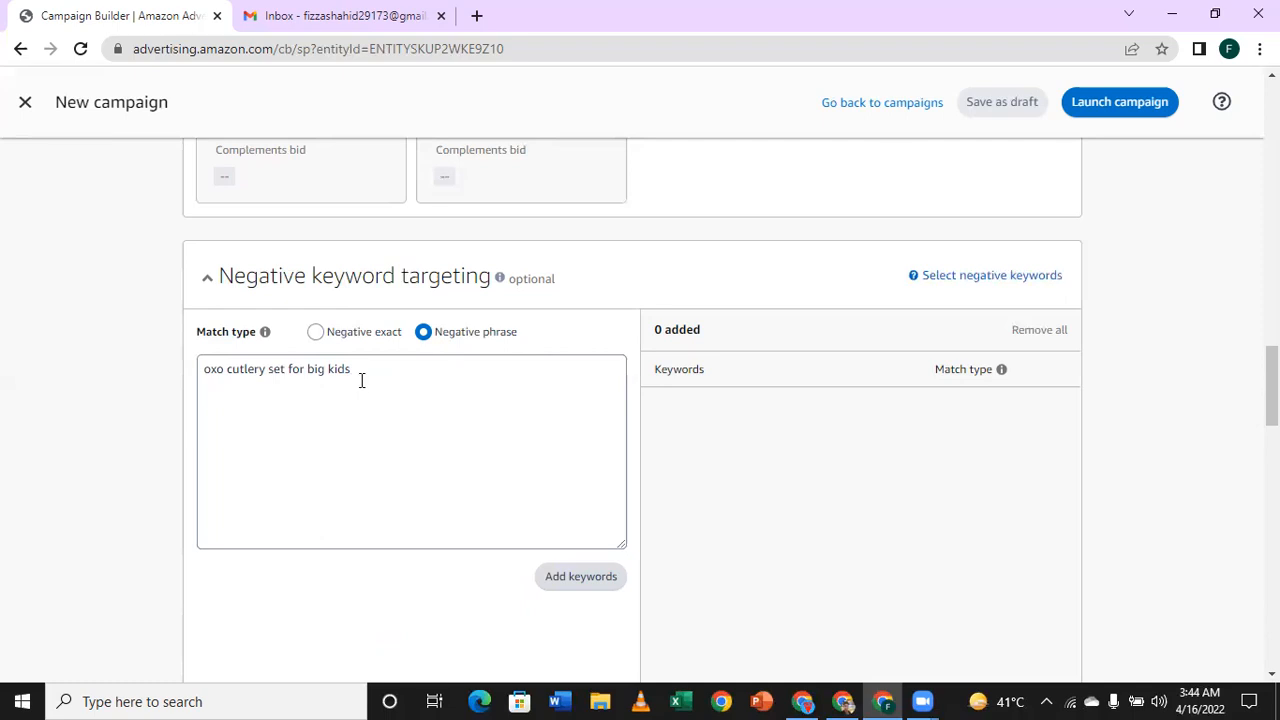
Step: Clear the negative keyword text and set the match type back to Negative exact
click(222, 369)
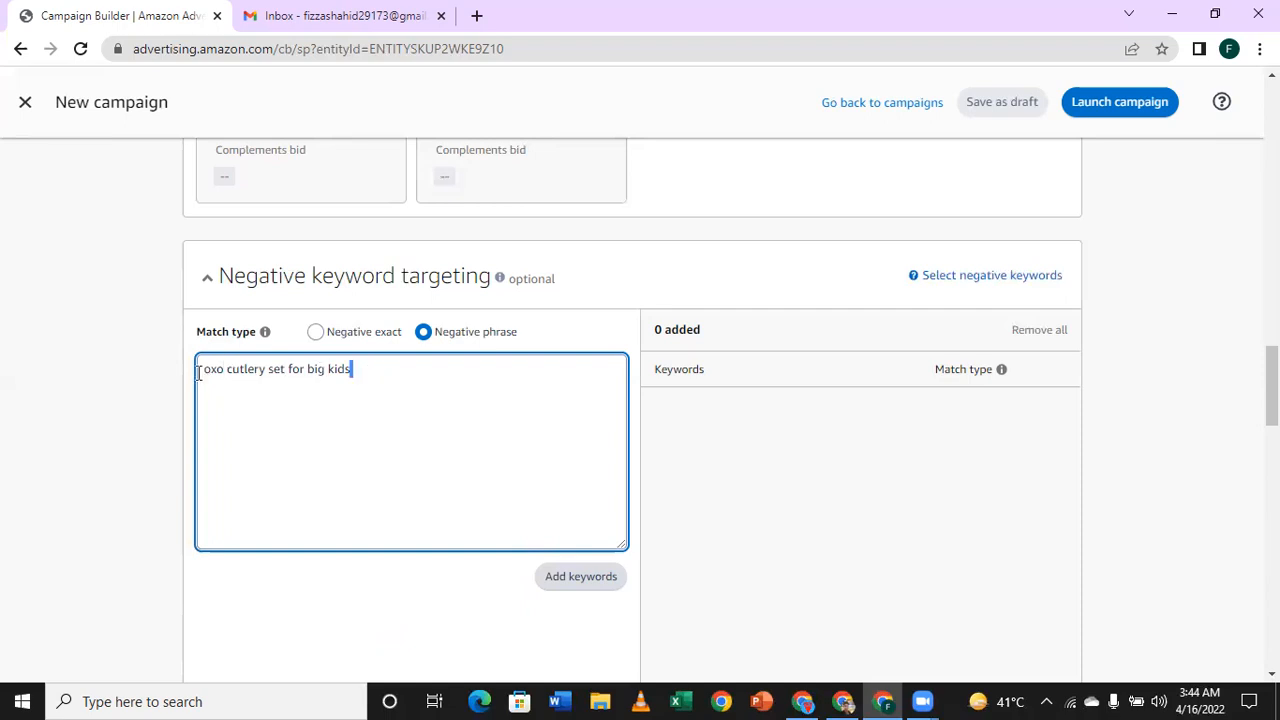
key(ctrl+a)
key(BackSpace)
click(315, 333)
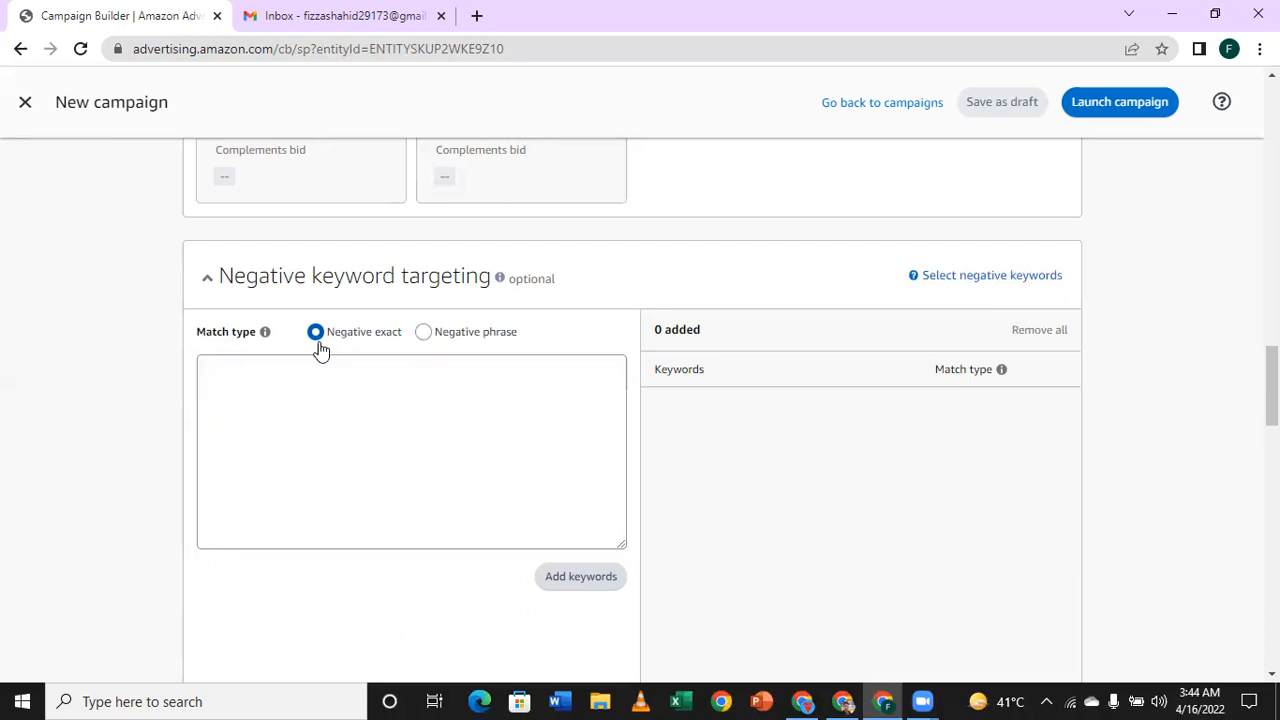
Step: Examine the negative keyword and negative product targeting sections, including the product search for exclusions, and glance at the campaign settings
click(373, 433)
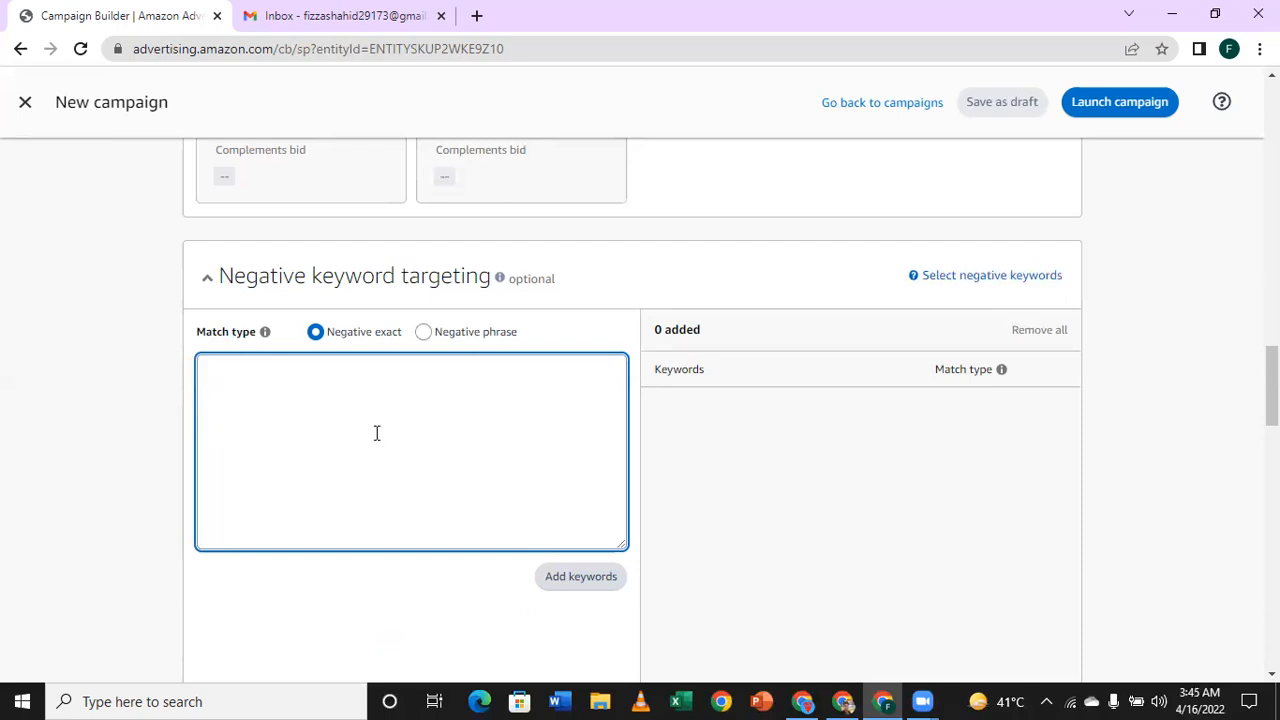
scroll(377, 433, down, 4)
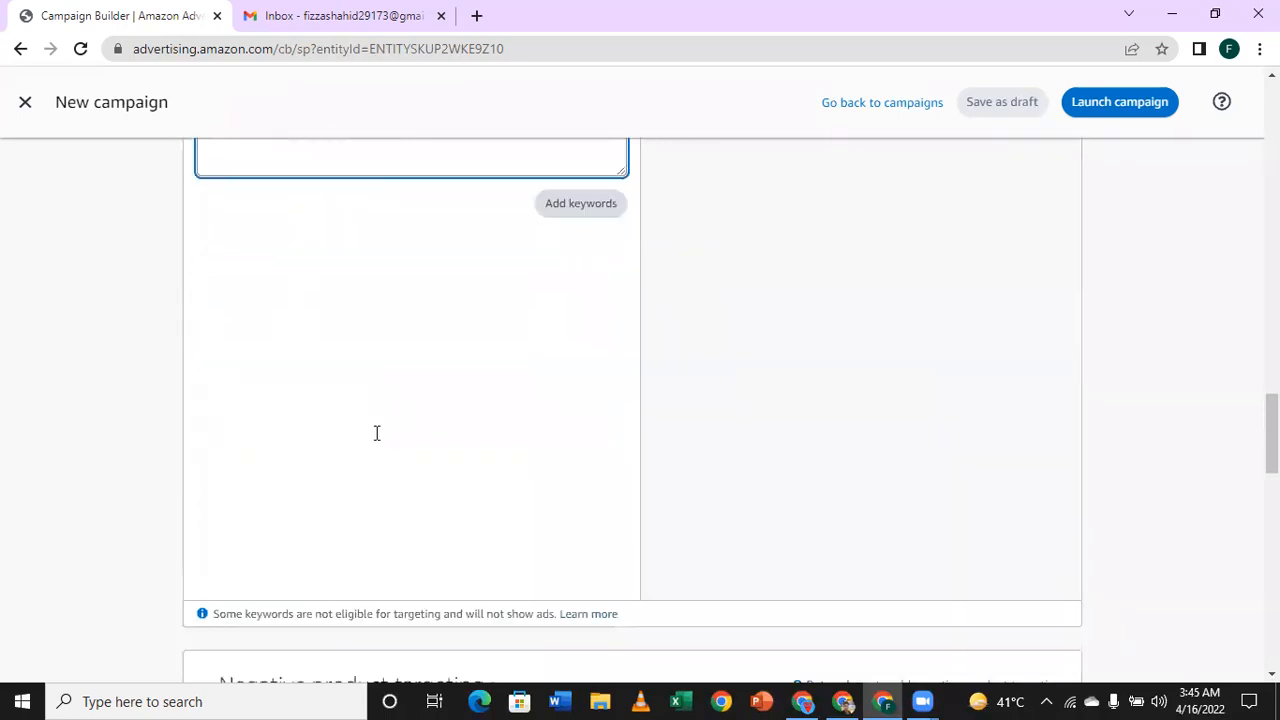
scroll(377, 434, down, 5)
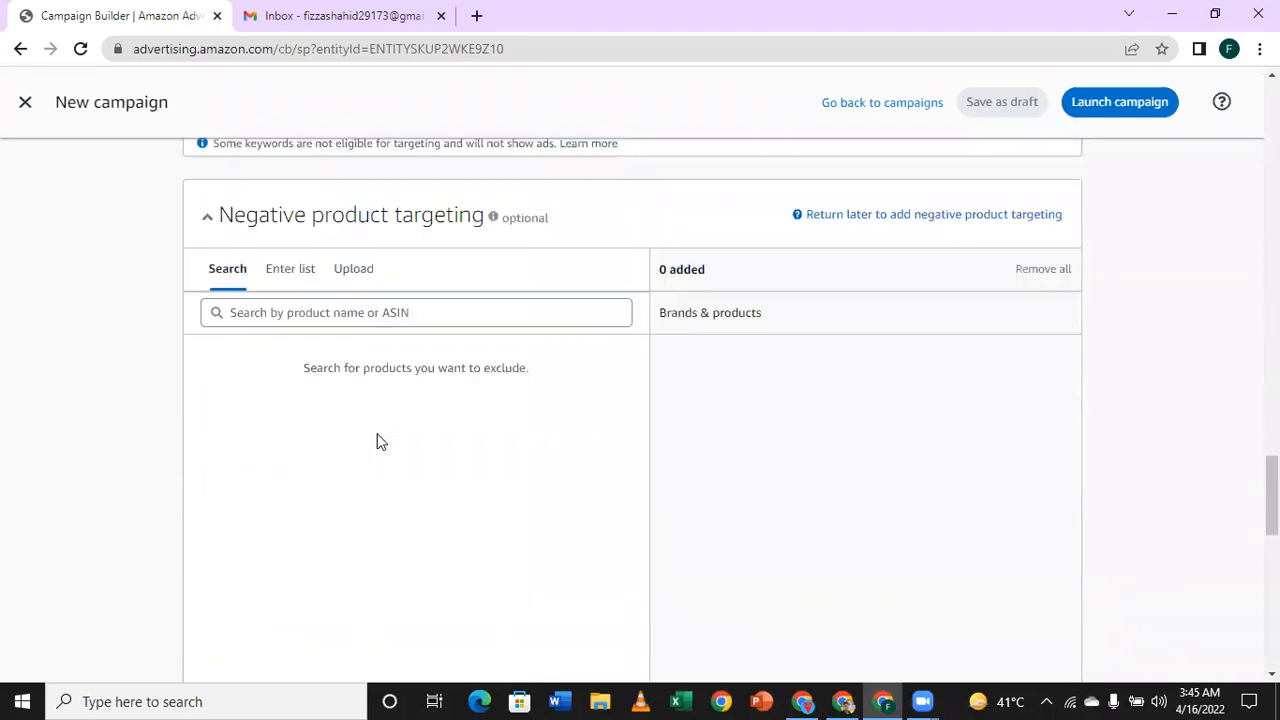
scroll(377, 441, up, 1)
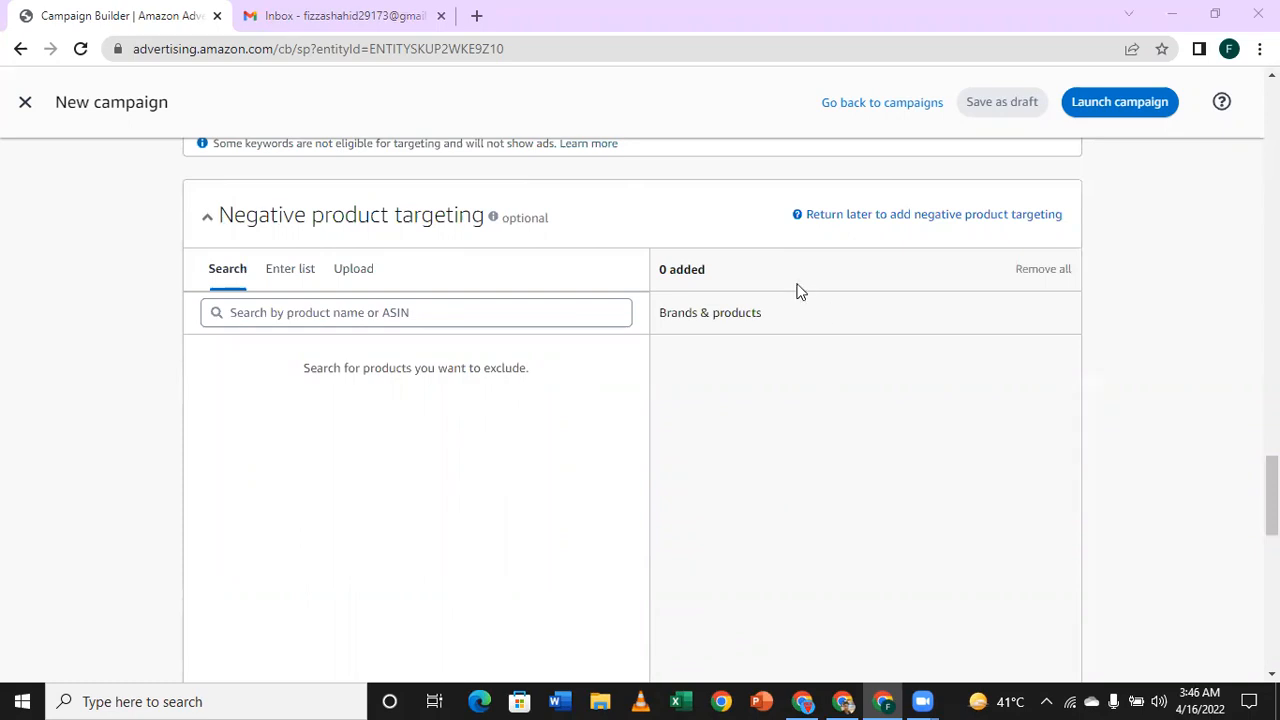
scroll(714, 420, up, 7)
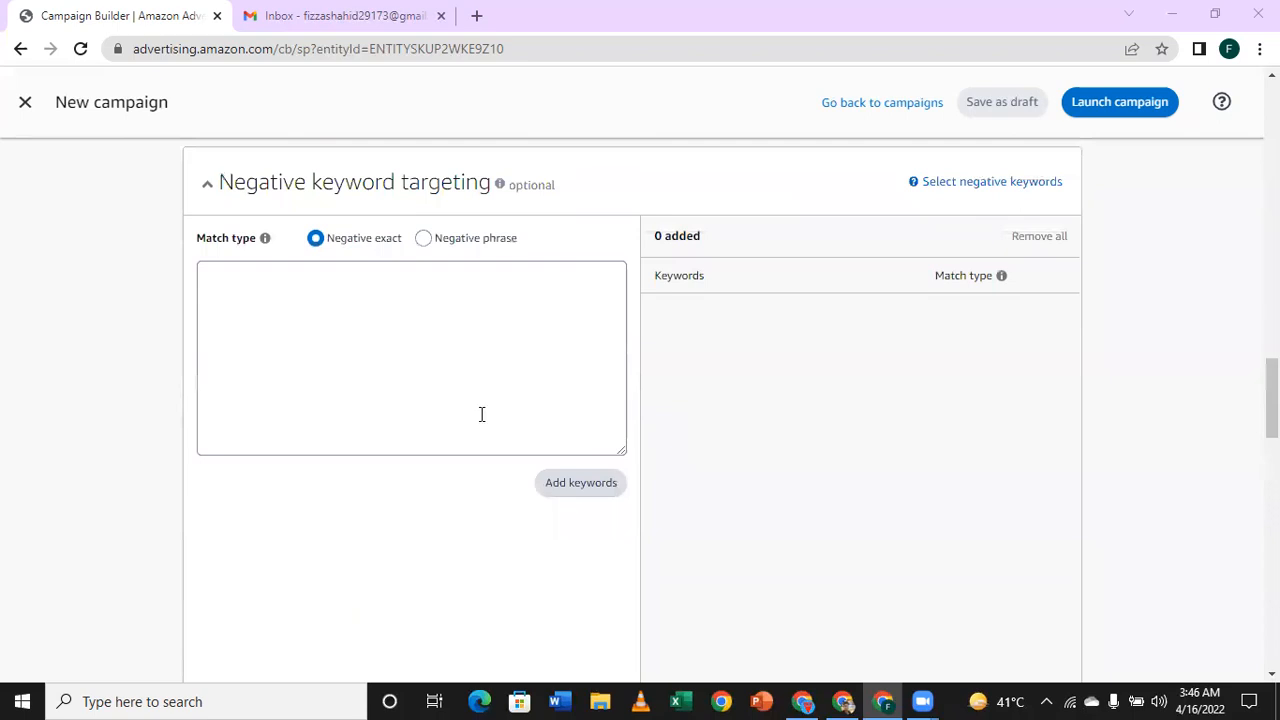
click(423, 367)
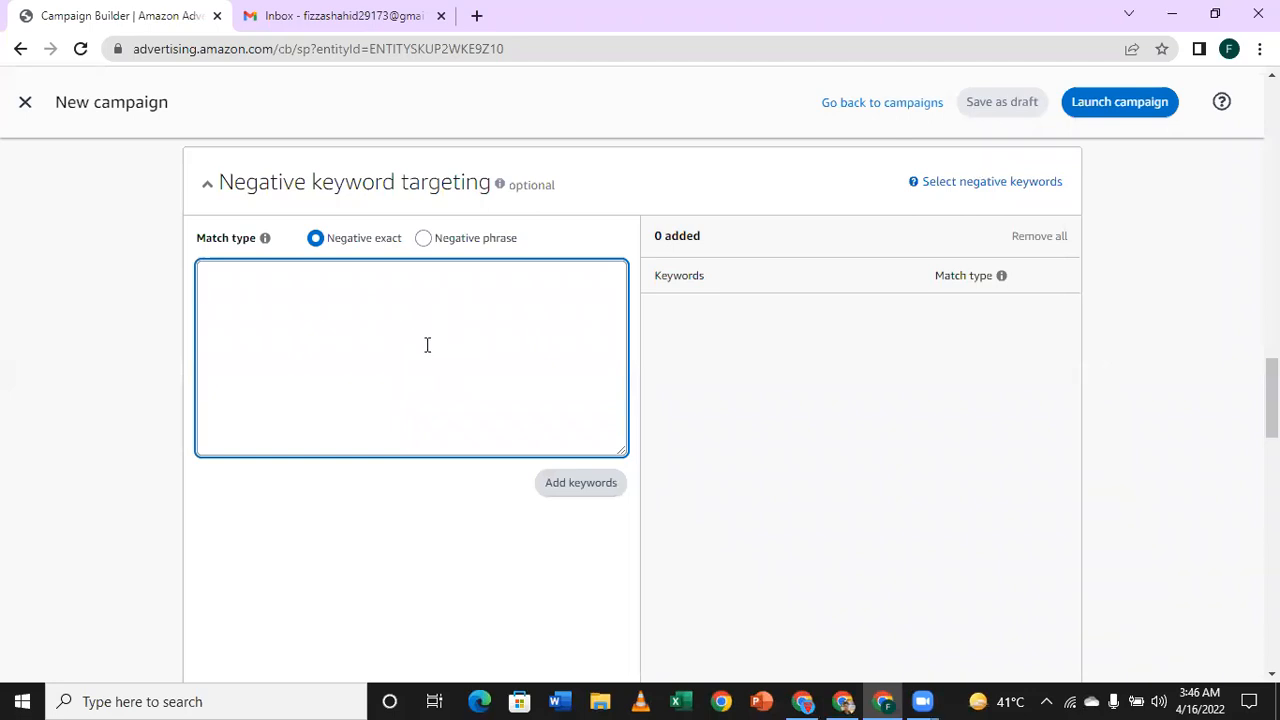
scroll(427, 345, down, 6)
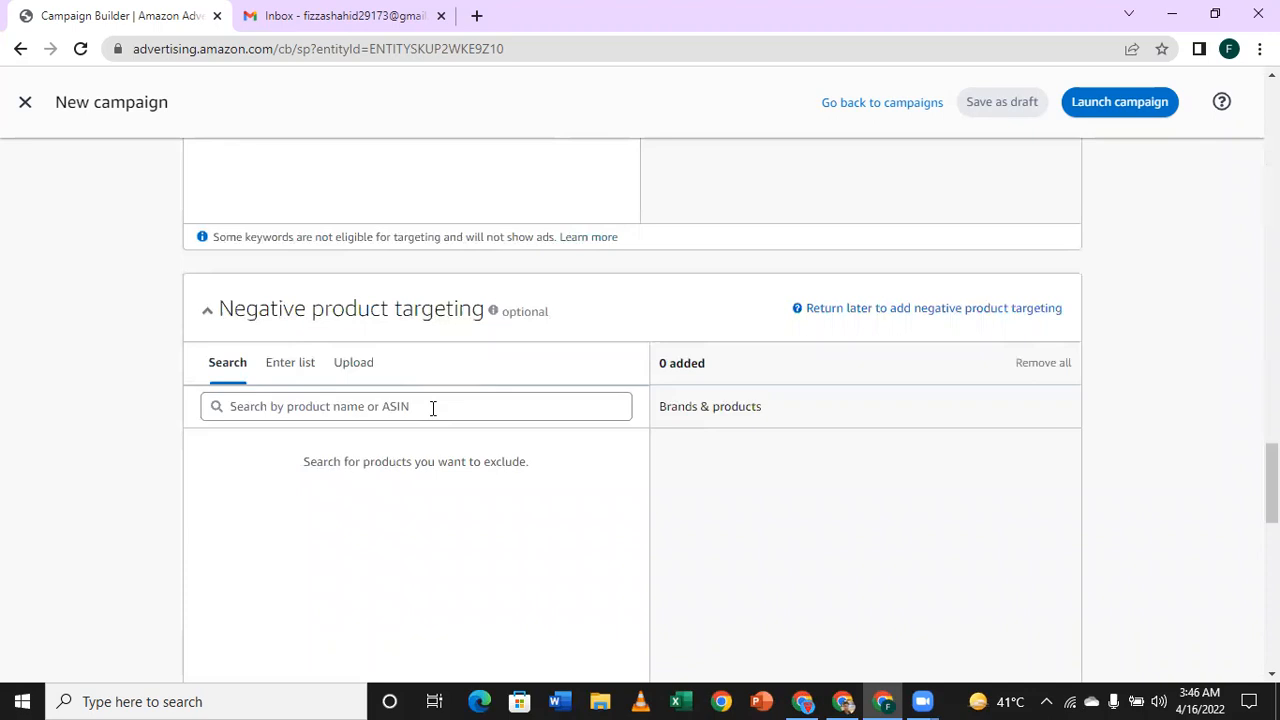
click(433, 407)
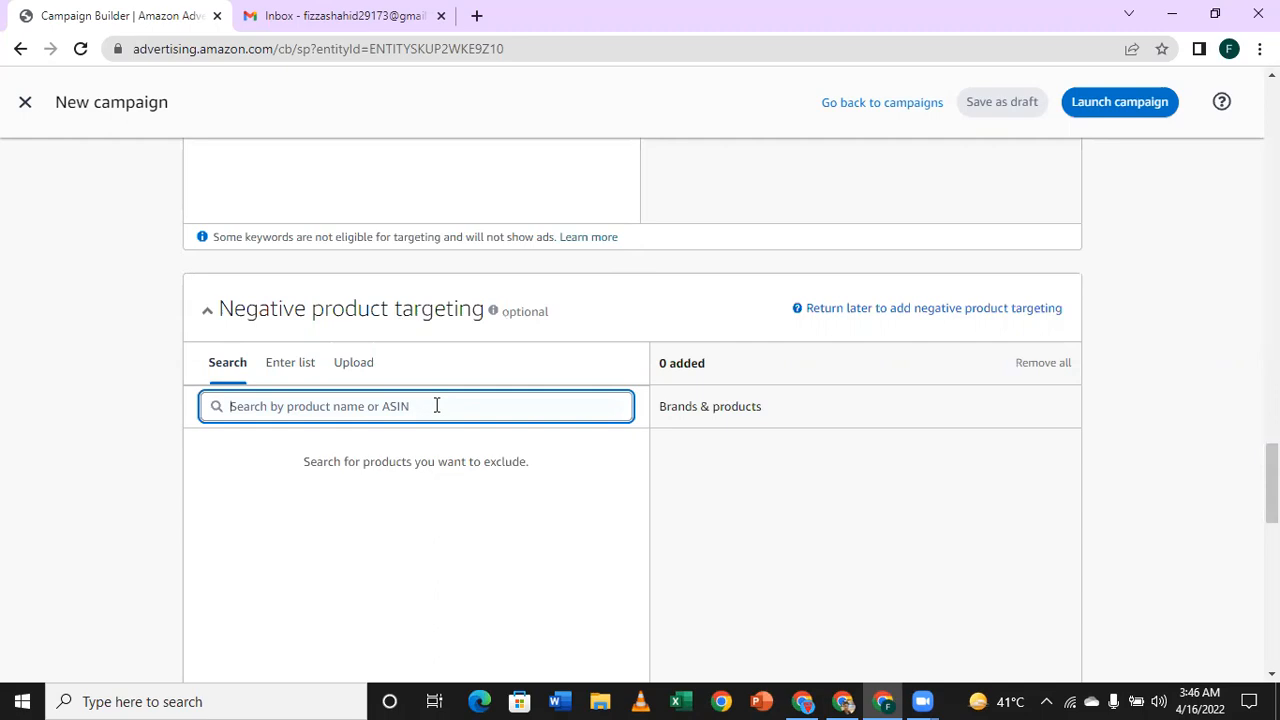
scroll(436, 405, down, 1)
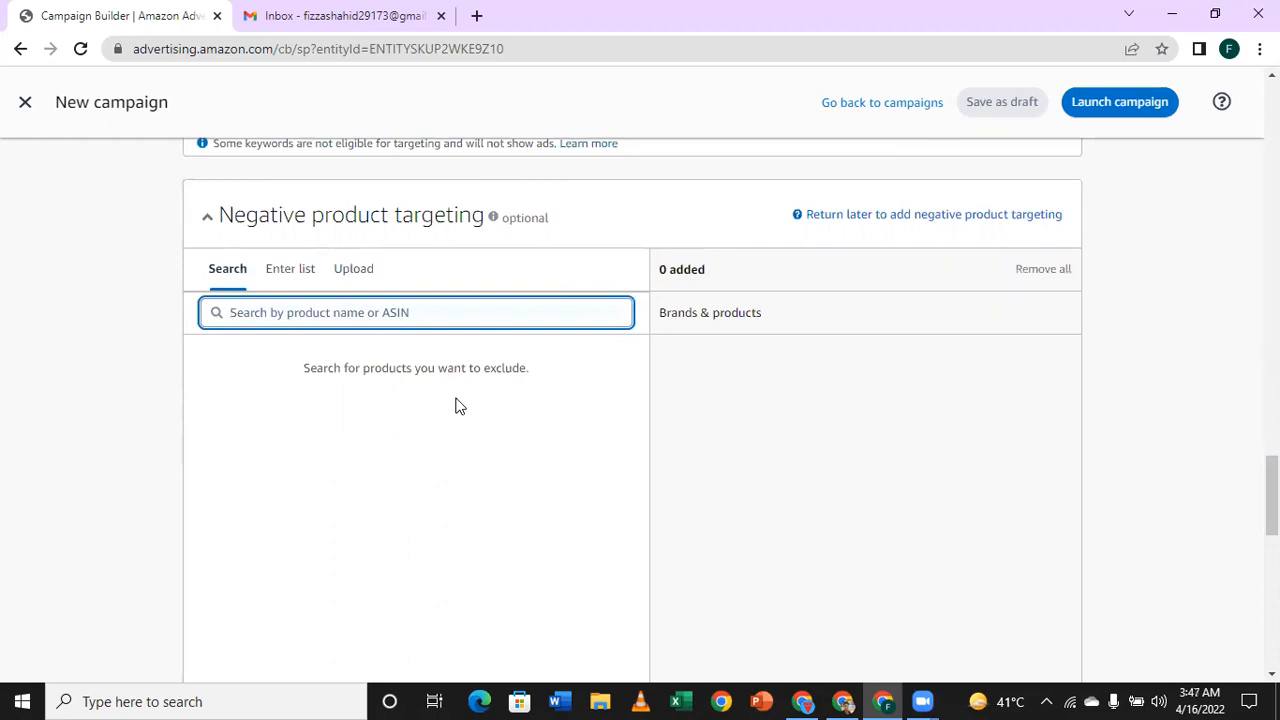
scroll(456, 409, down, 6)
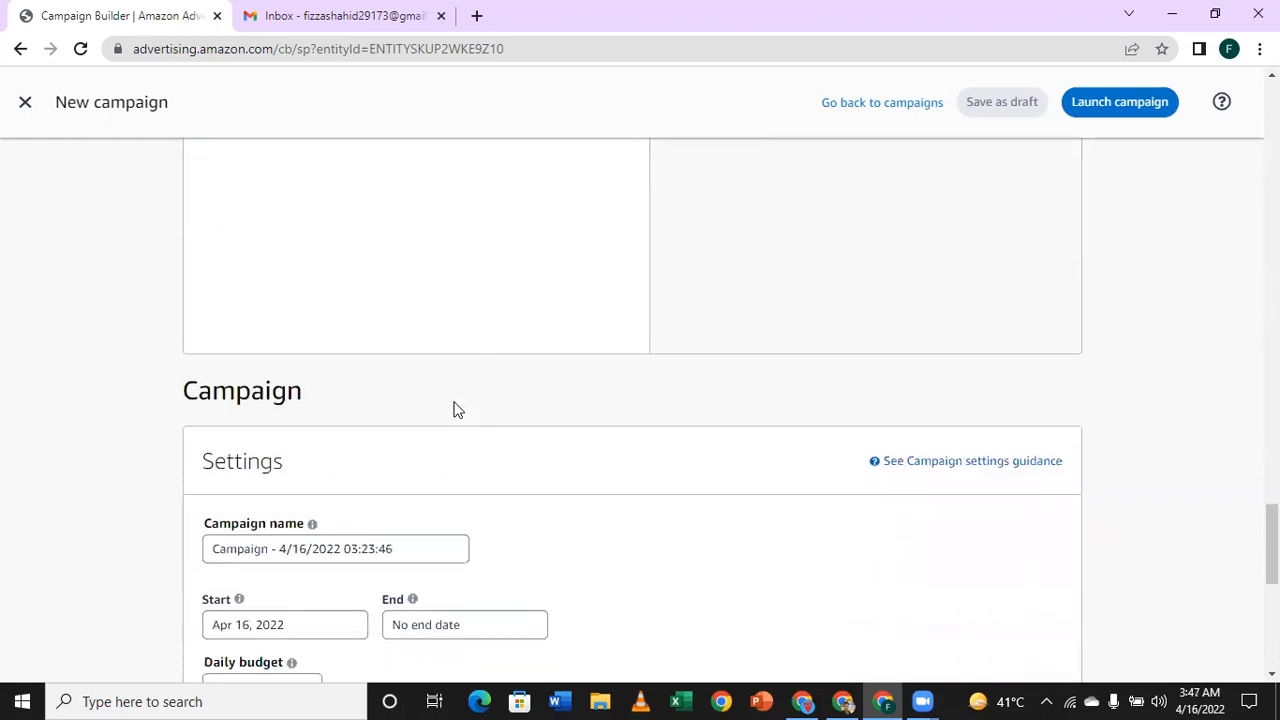
scroll(455, 409, up, 5)
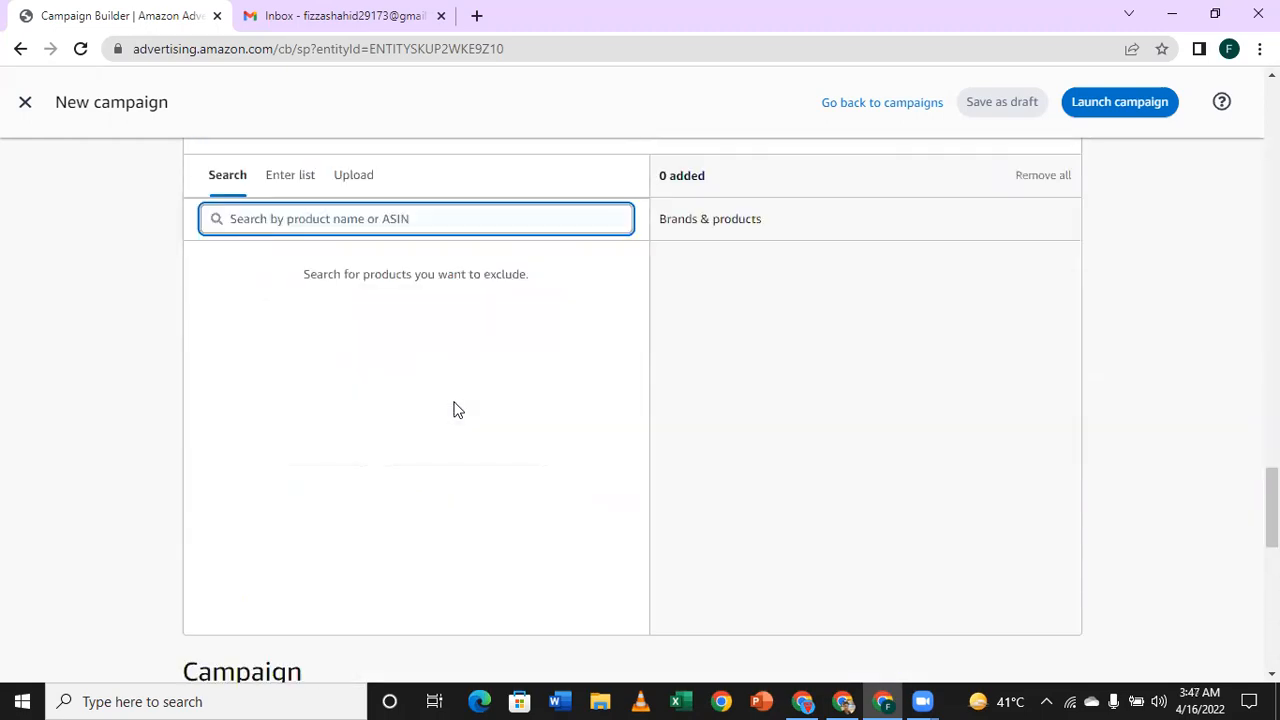